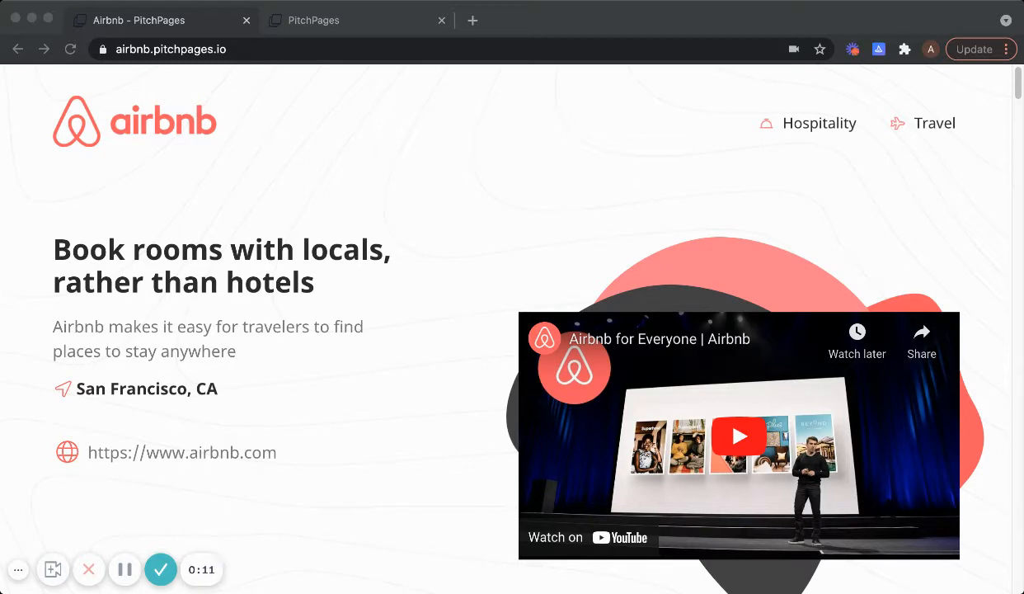
# Compare the Pitch Page Wizard with the published Airbnb pitch page and examine the page's introduction and section navigation.
pyautogui.click(346, 23)
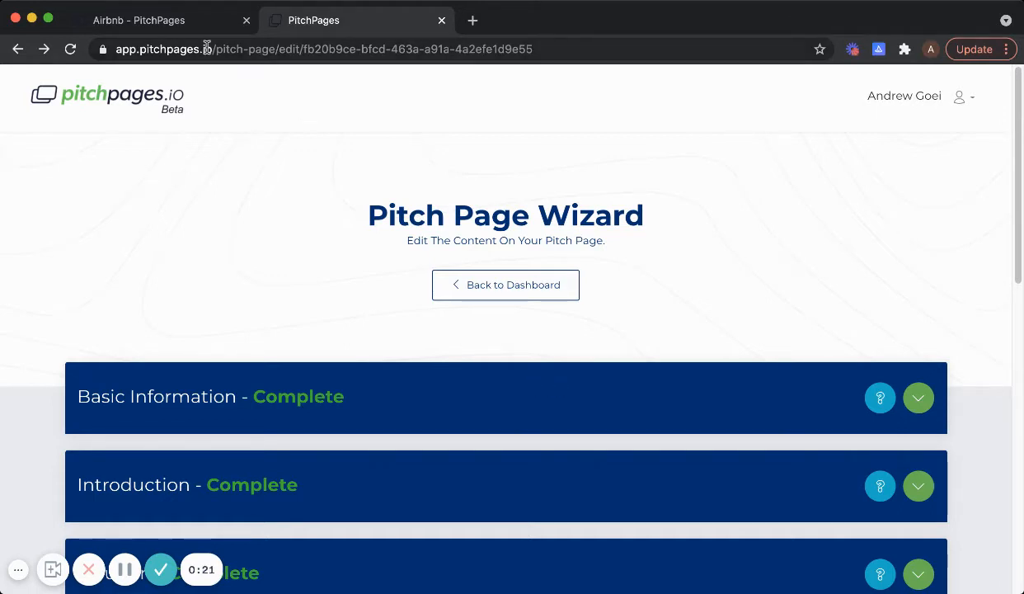
pyautogui.click(174, 30)
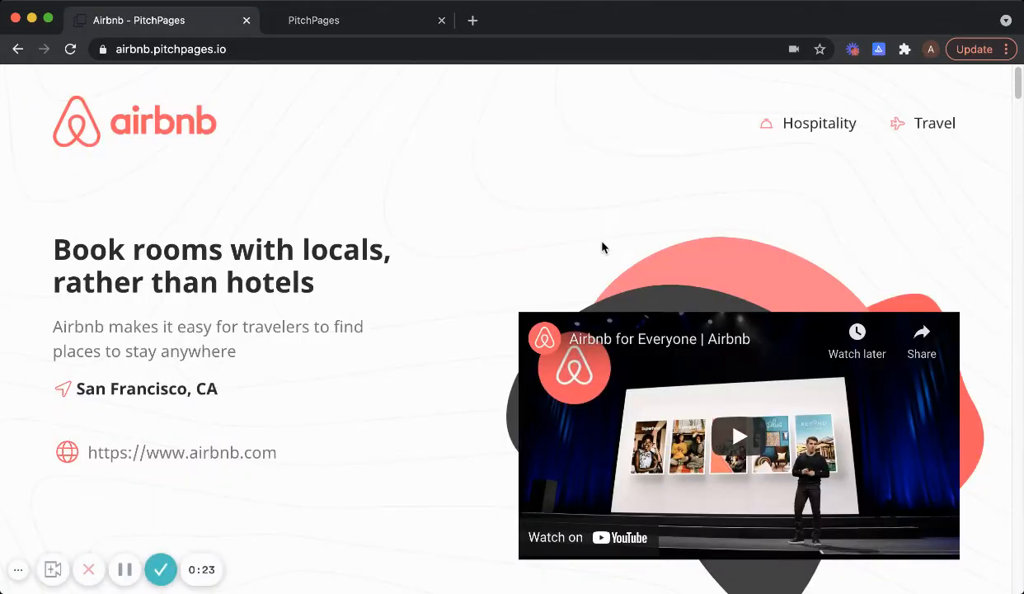
pyautogui.scroll(-3, 826, 165)
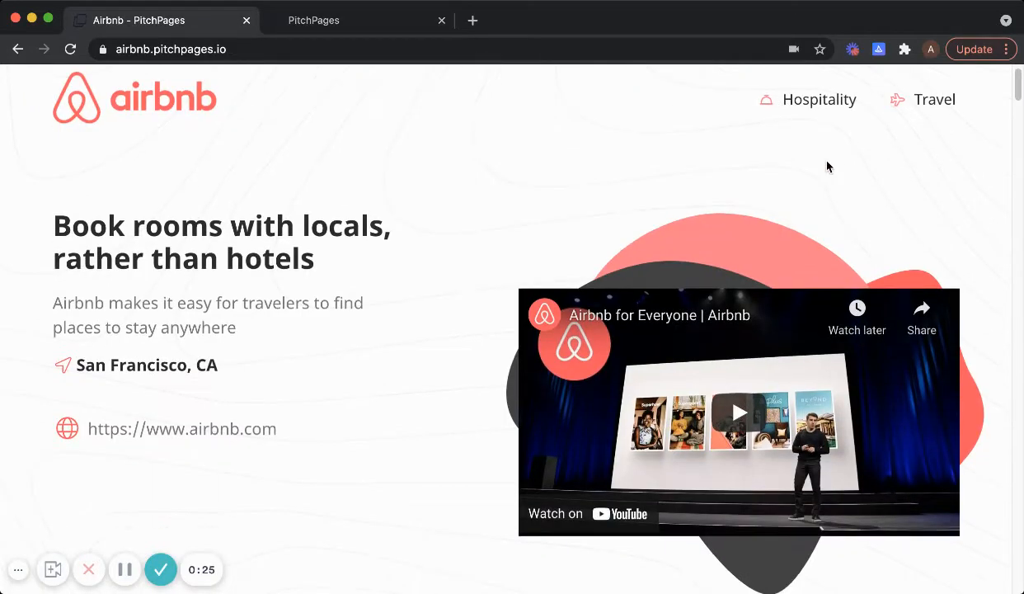
pyautogui.scroll(-5, 754, 413)
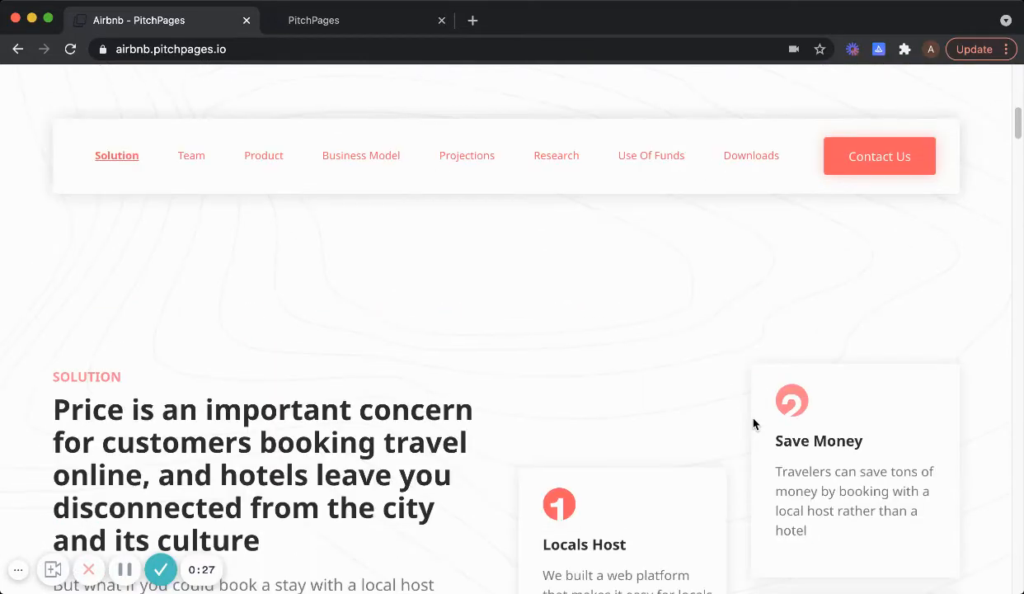
pyautogui.scroll(3, 742, 412)
pyautogui.scroll(5, 709, 377)
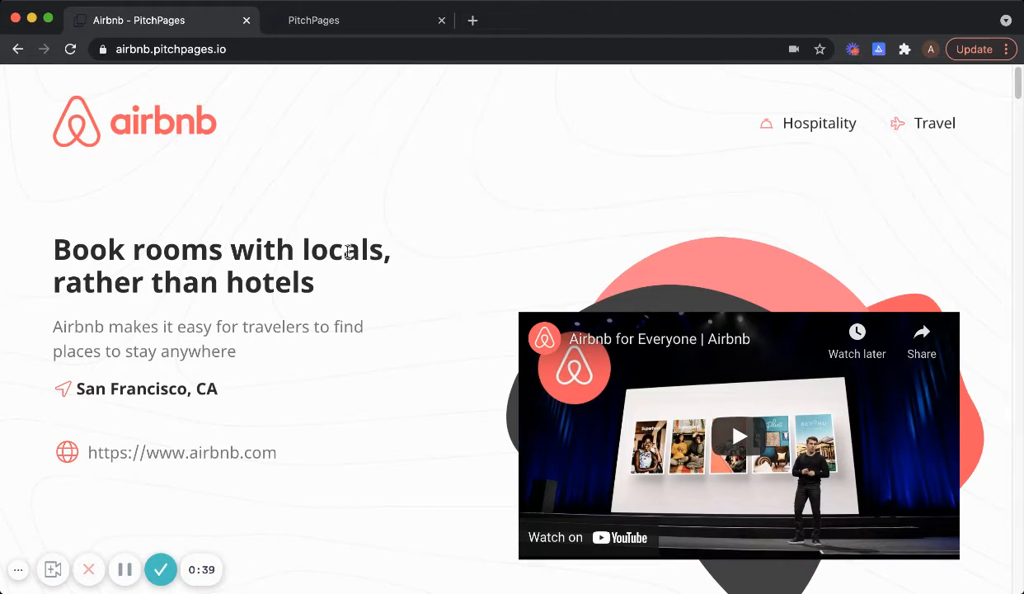
# Examine the Airbnb pitch page's web address and its introduction with logo, headline, location, website and video.
pyautogui.click(188, 49)
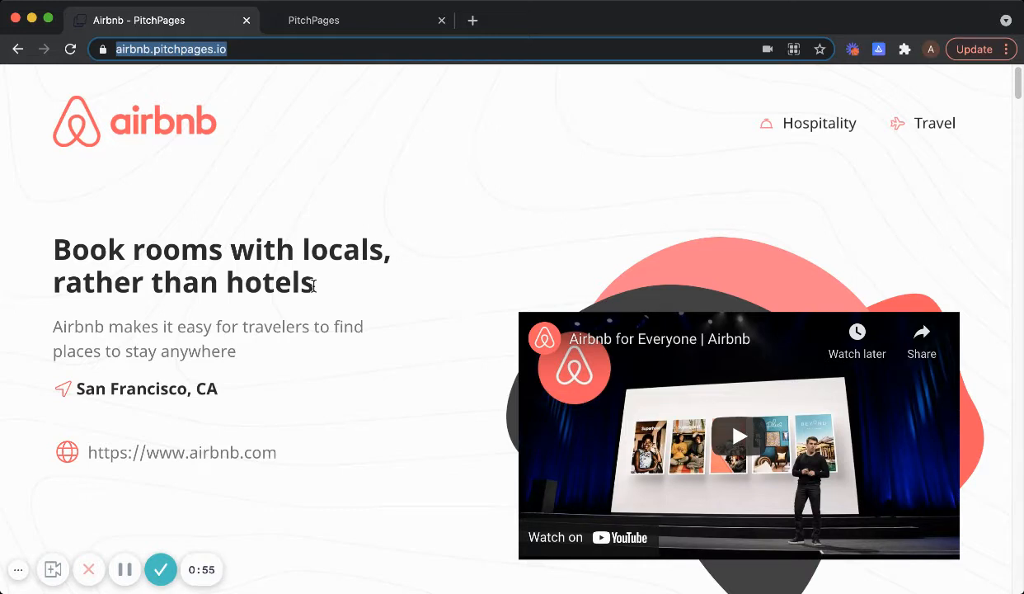
pyautogui.scroll(-1, 445, 288)
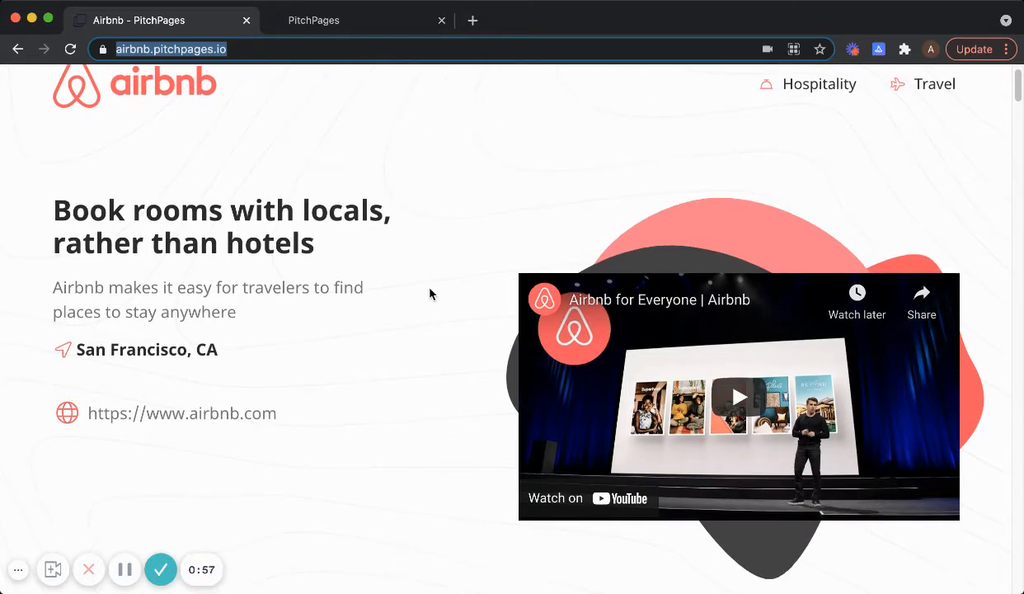
pyautogui.scroll(1, 430, 292)
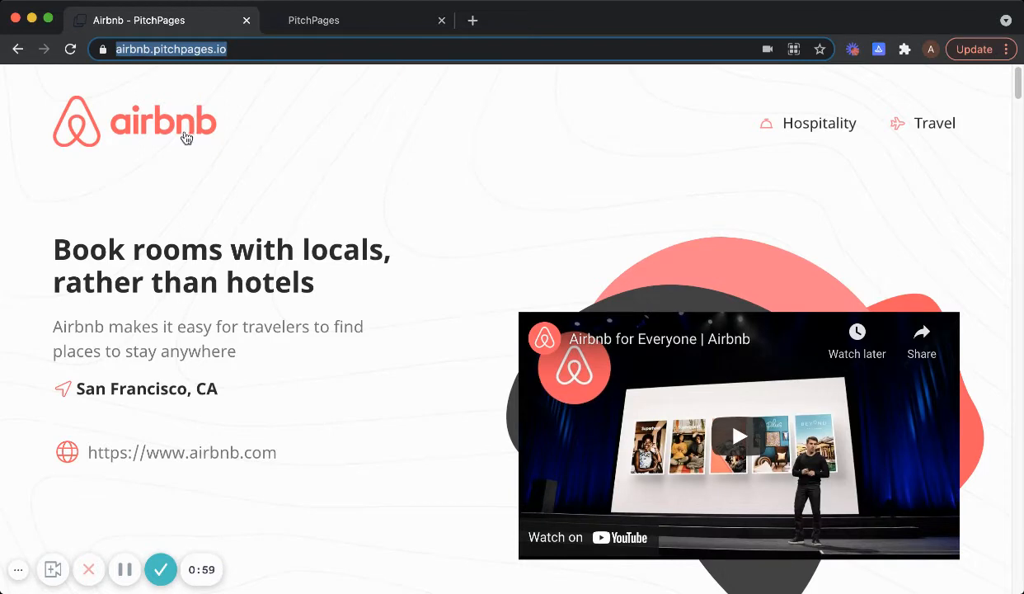
pyautogui.scroll(-1, 314, 279)
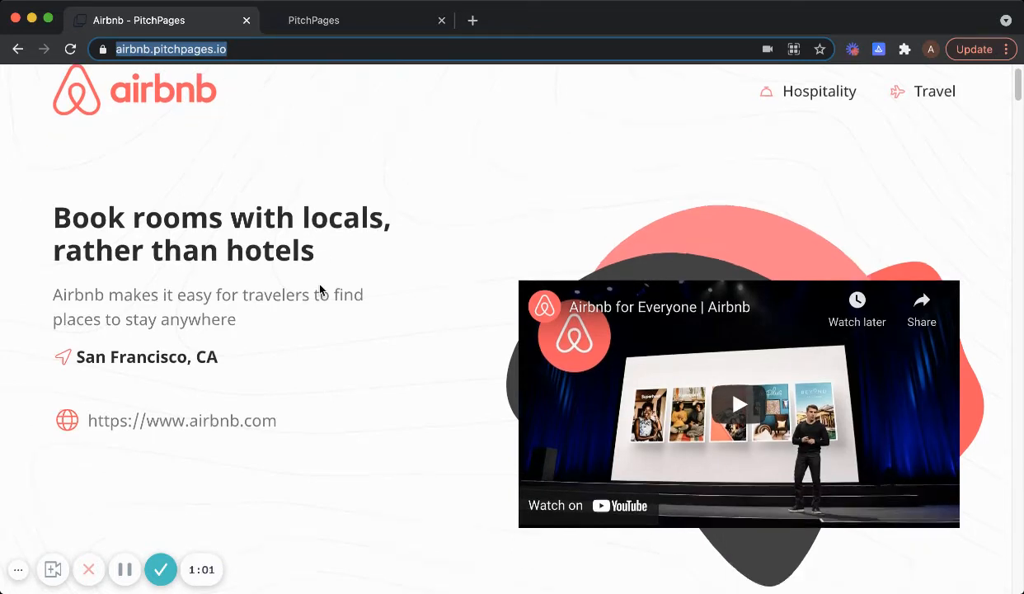
pyautogui.scroll(1, 318, 285)
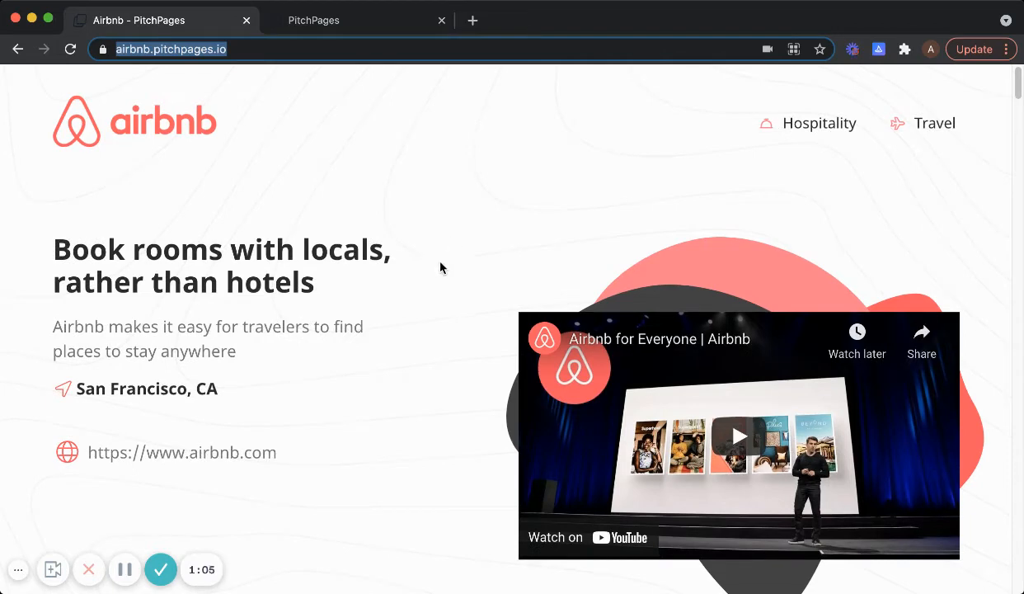
pyautogui.scroll(-2, 438, 268)
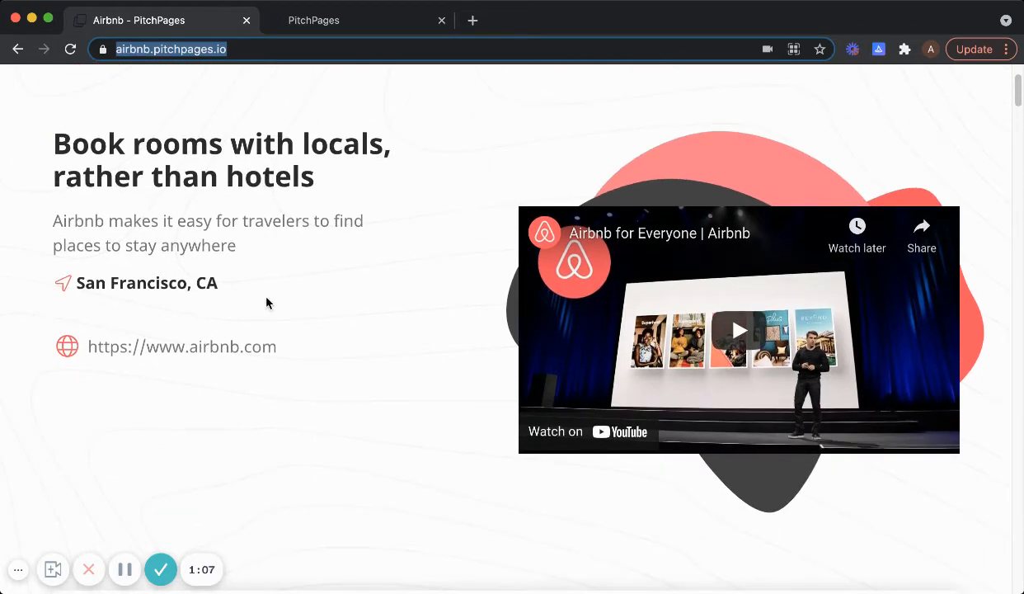
pyautogui.scroll(2, 267, 302)
# Review the Solution section and the founder profiles in the Team section of the Airbnb pitch page.
pyautogui.scroll(-12, 305, 391)
pyautogui.scroll(-10, 308, 381)
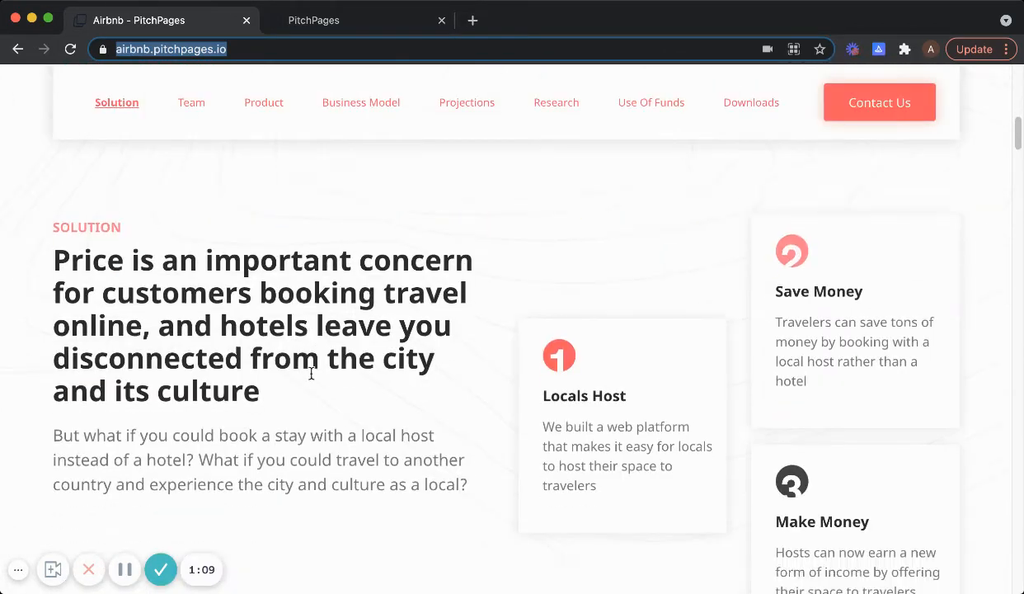
pyautogui.scroll(-9, 312, 378)
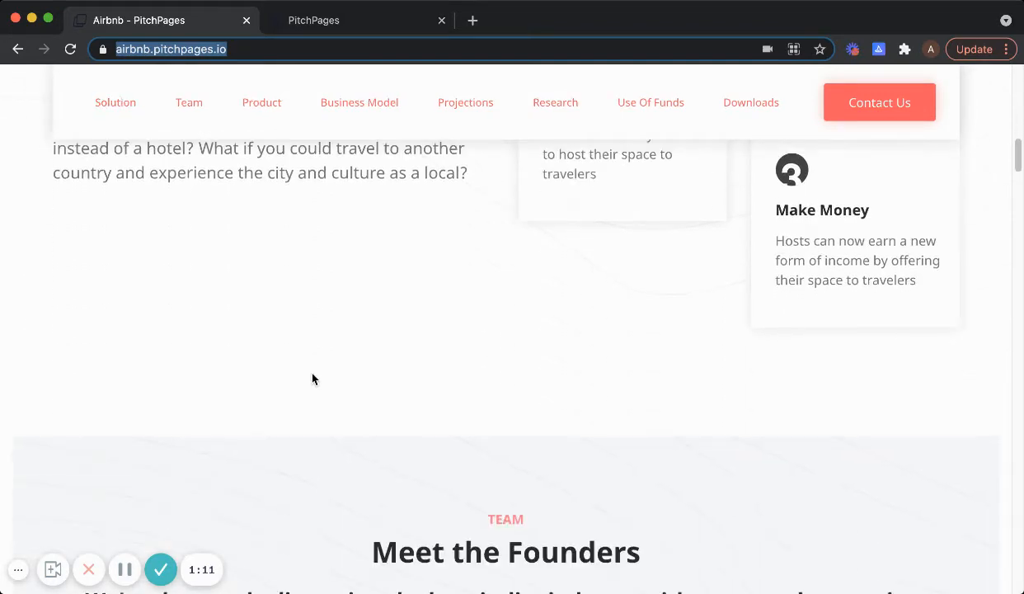
pyautogui.scroll(-15, 312, 378)
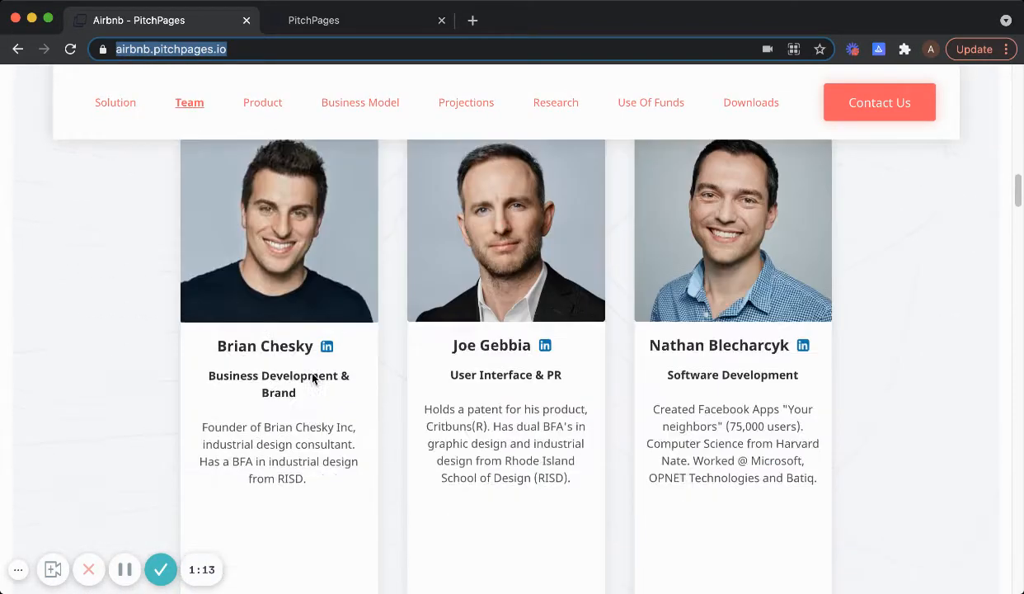
pyautogui.scroll(6, 312, 377)
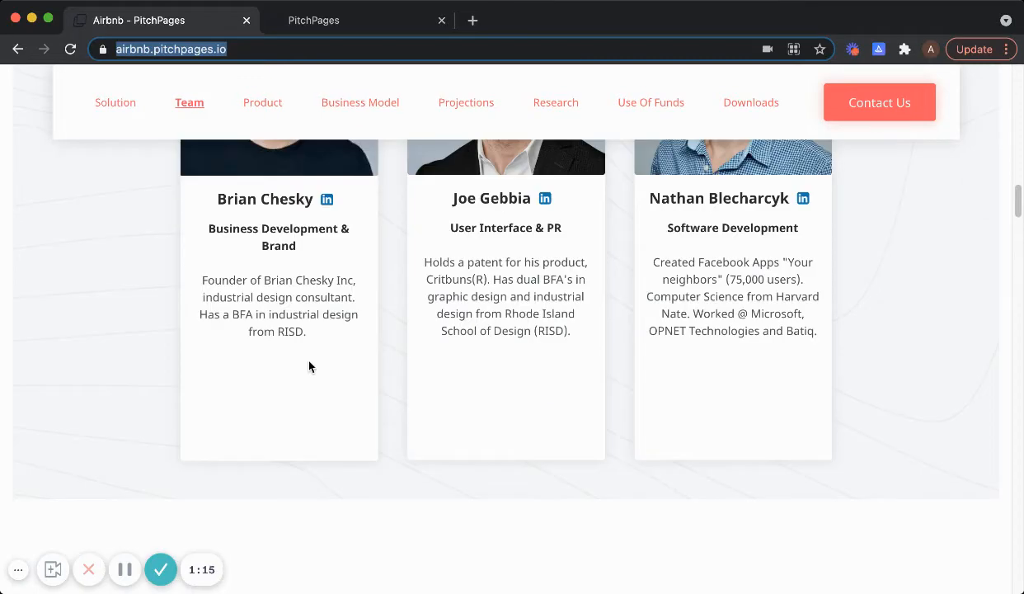
pyautogui.scroll(1, 194, 201)
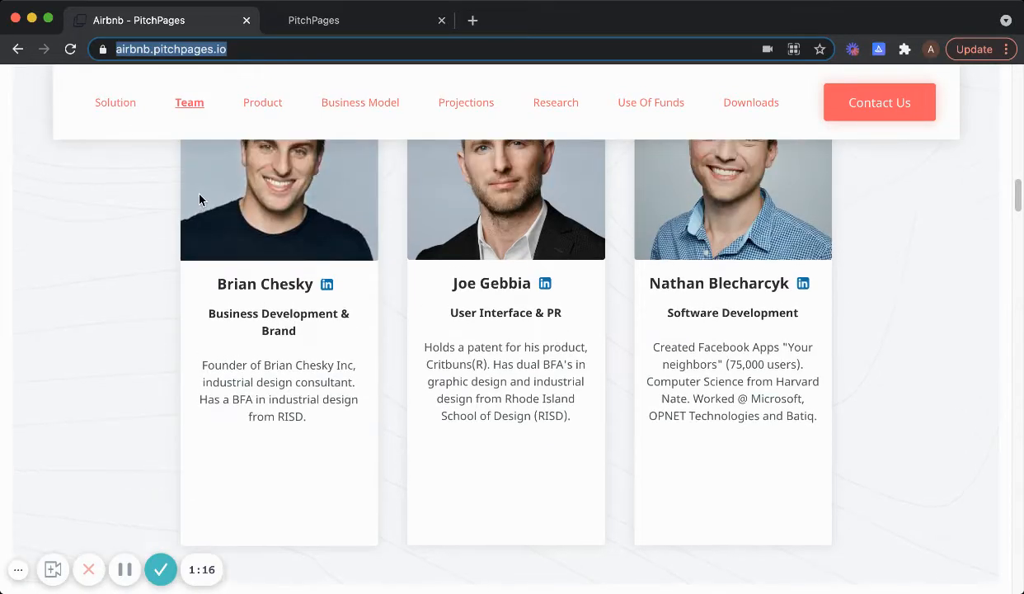
pyautogui.scroll(4, 181, 173)
pyautogui.scroll(-2, 188, 182)
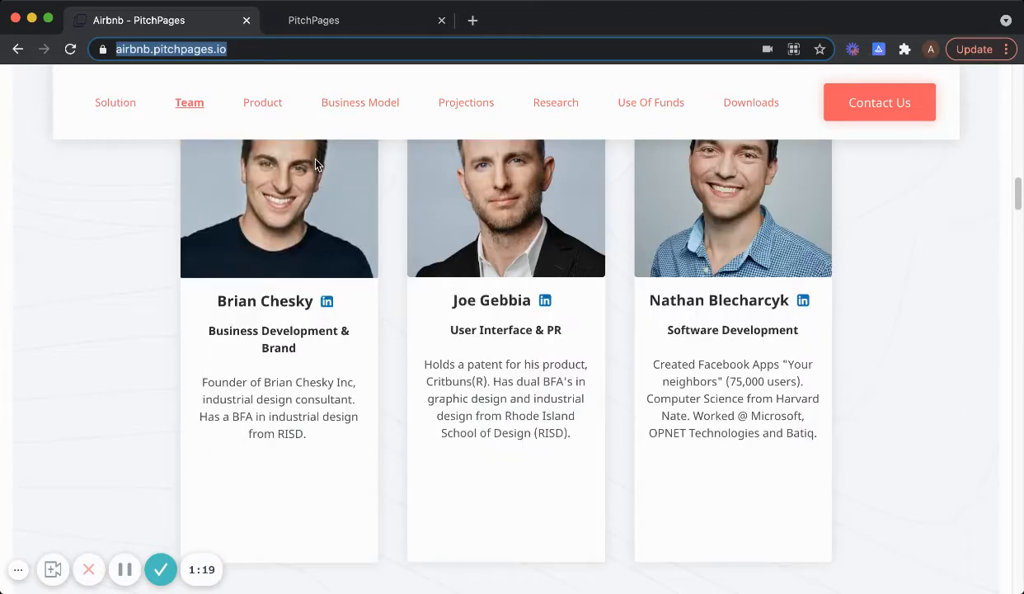
pyautogui.scroll(-3, 312, 169)
# Jump to the Product section of the Airbnb pitch page and review its feature descriptions.
pyautogui.click(262, 102)
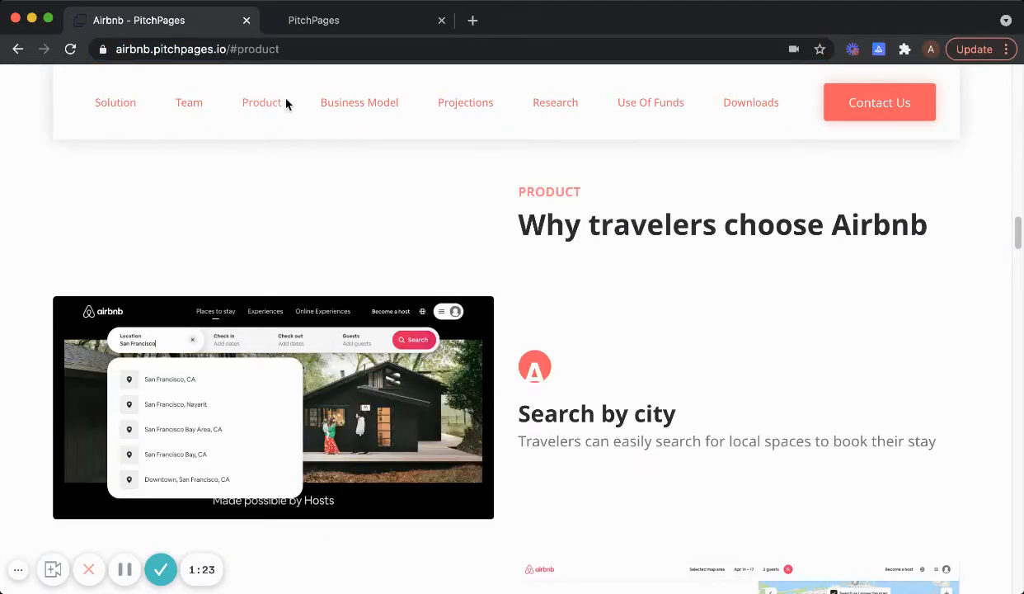
pyautogui.scroll(-5, 456, 190)
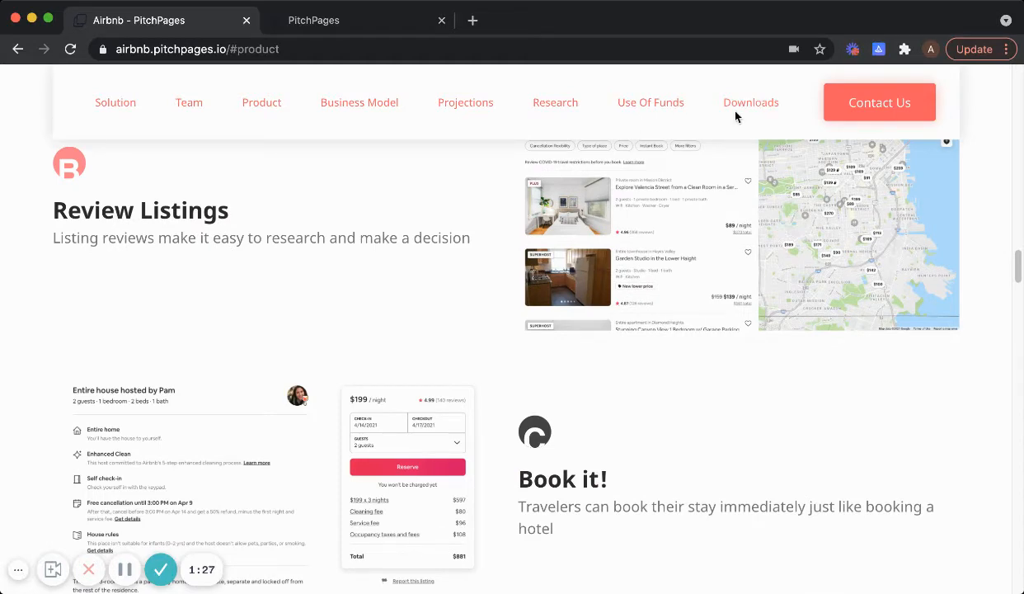
pyautogui.scroll(20, 355, 213)
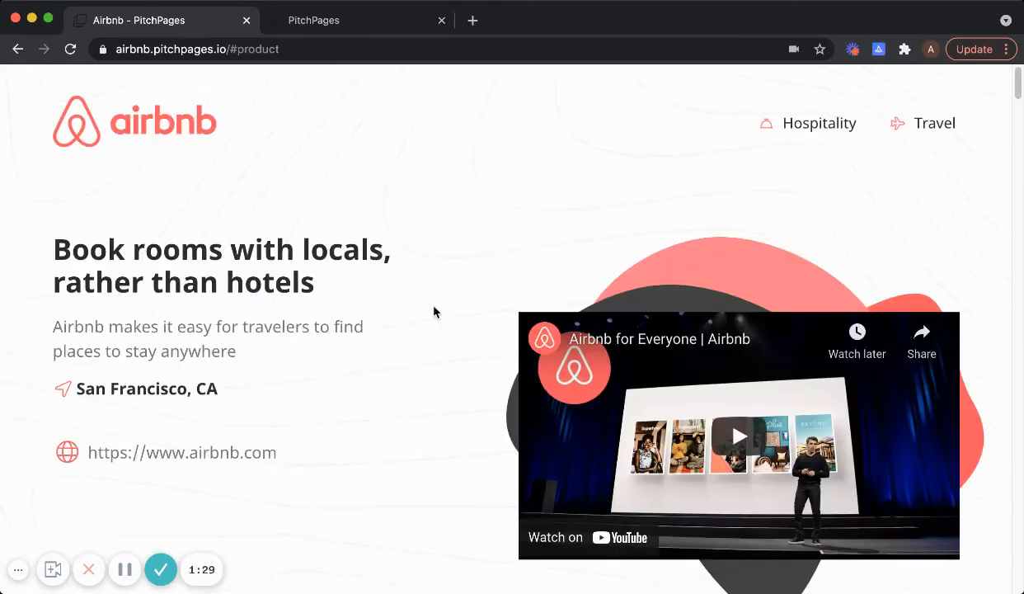
# Switch to the Pitch Page Wizard and review its list of required and optional sections, from Basic Information to Downloads.
pyautogui.click(371, 27)
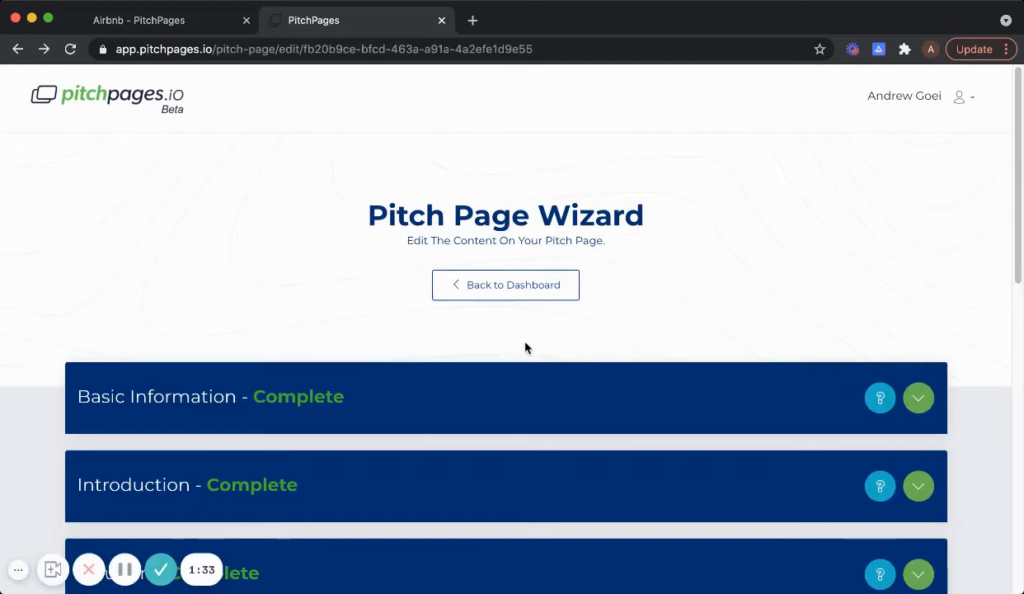
pyautogui.scroll(-1, 675, 287)
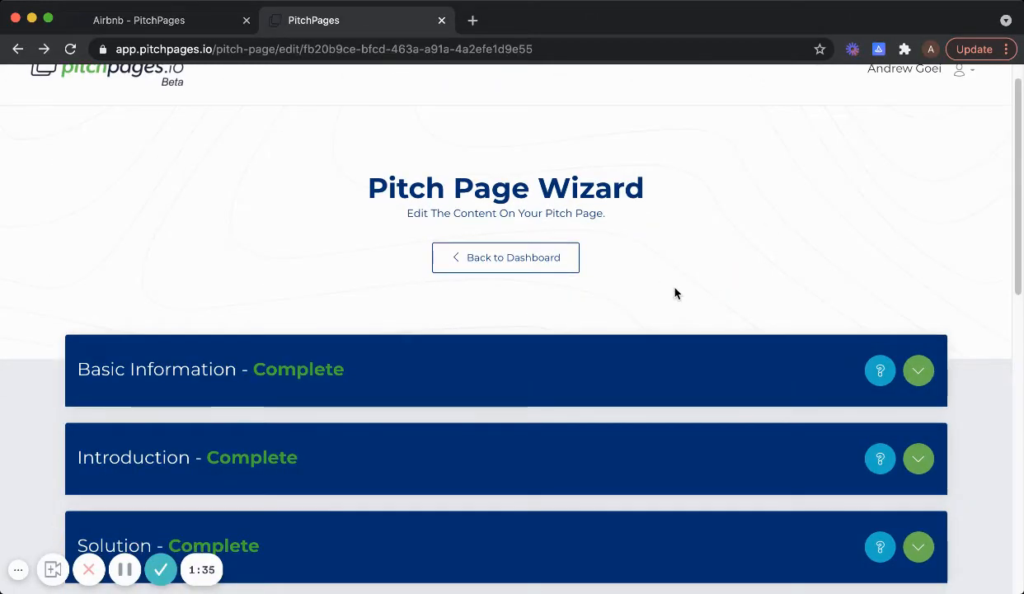
pyautogui.scroll(-4, 675, 293)
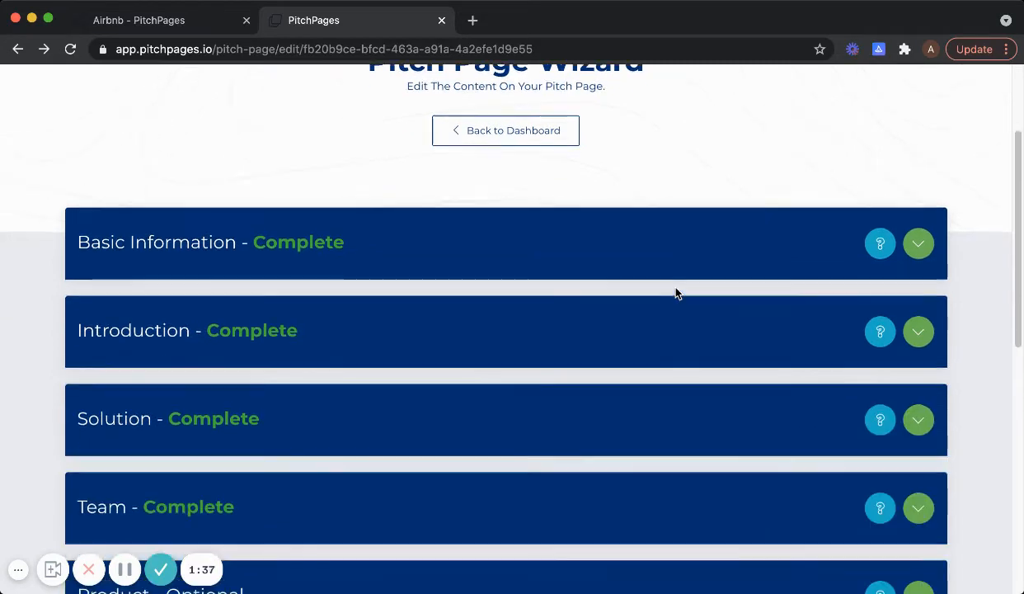
pyautogui.scroll(-3, 674, 293)
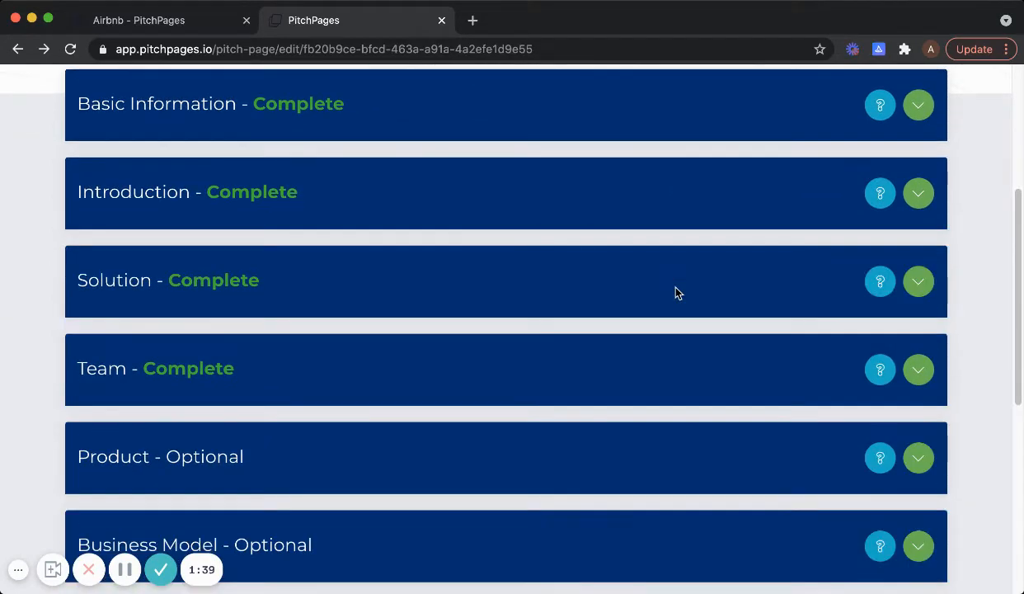
pyautogui.scroll(-3, 377, 289)
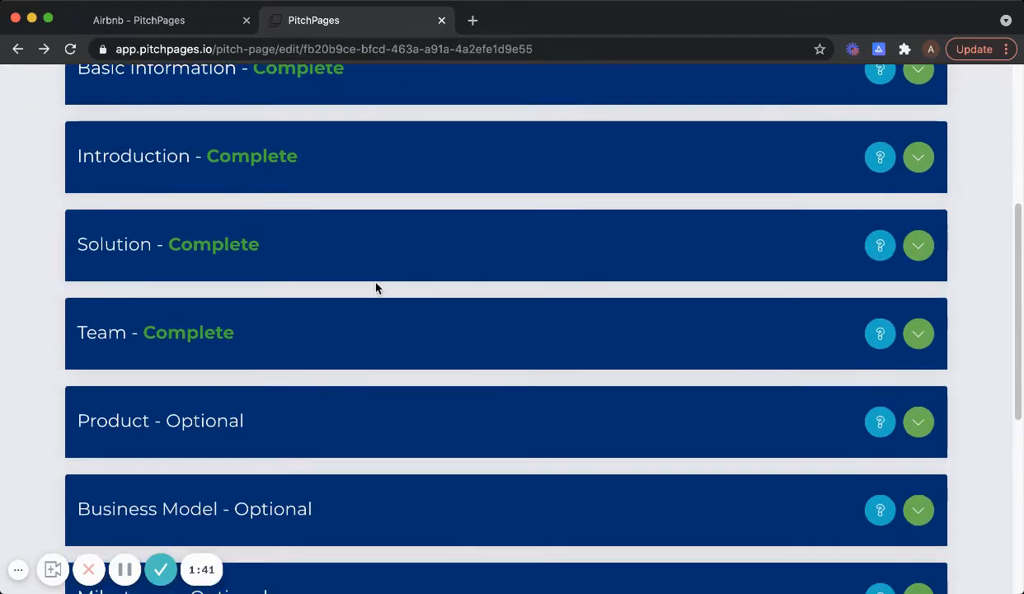
pyautogui.scroll(-4, 382, 286)
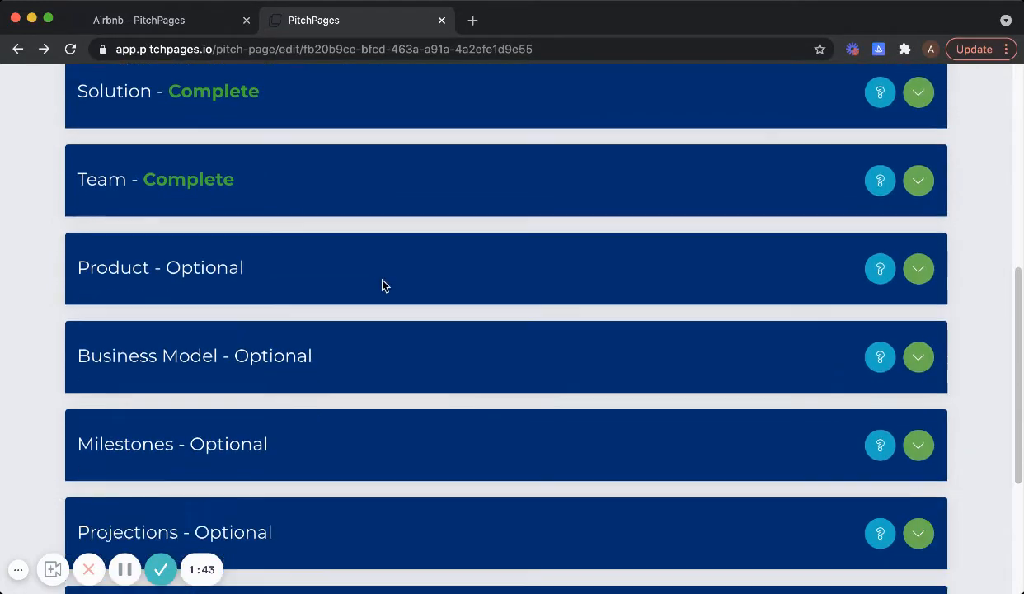
pyautogui.scroll(-2, 383, 284)
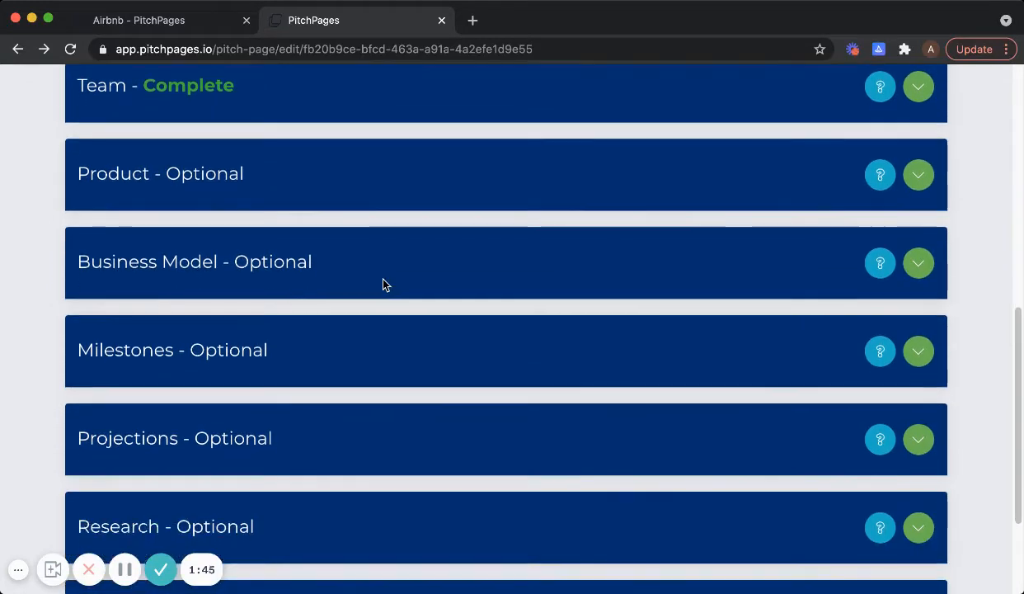
pyautogui.scroll(-3, 383, 285)
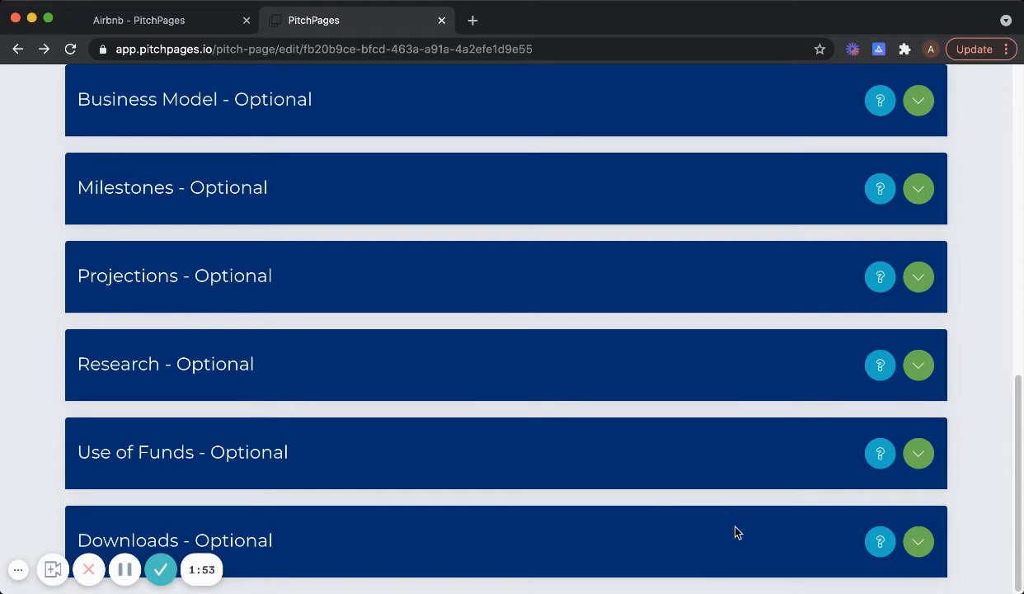
pyautogui.scroll(15, 737, 532)
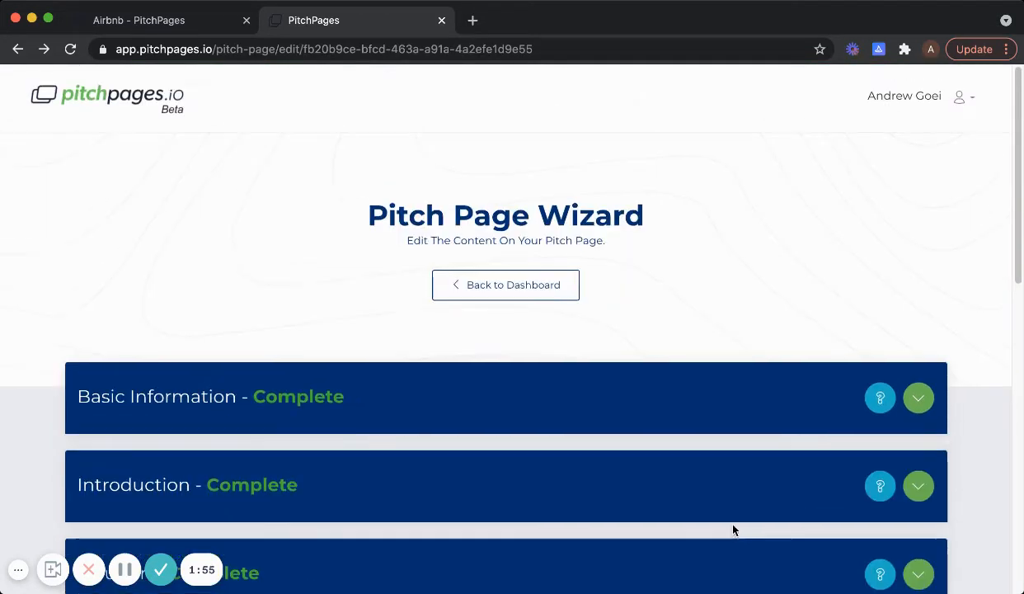
# Expand the wizard's Basic Information section and review the company details, logo, industry tags and theme colors.
pyautogui.click(920, 399)
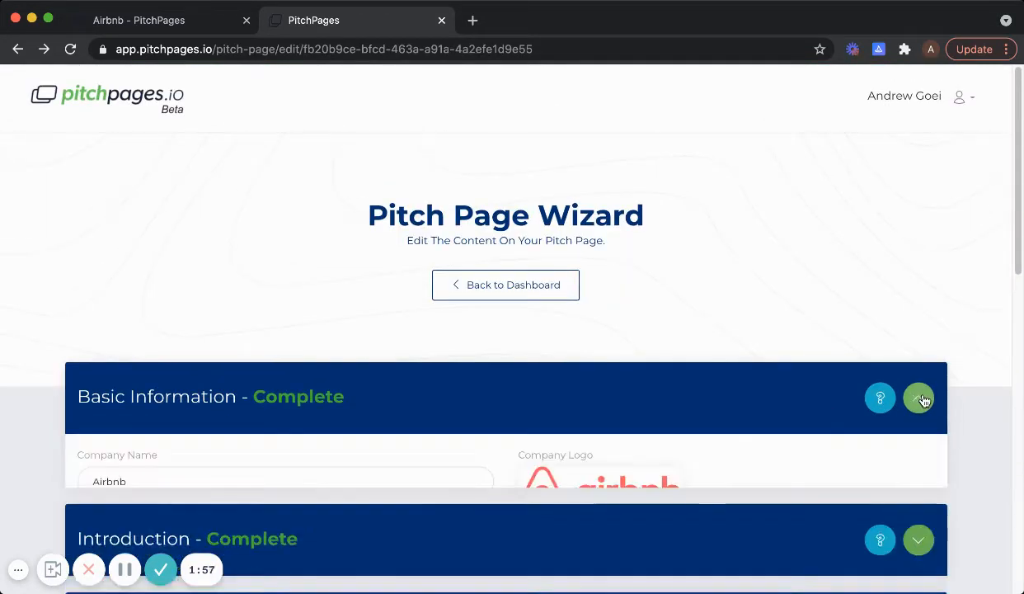
pyautogui.scroll(-5, 654, 422)
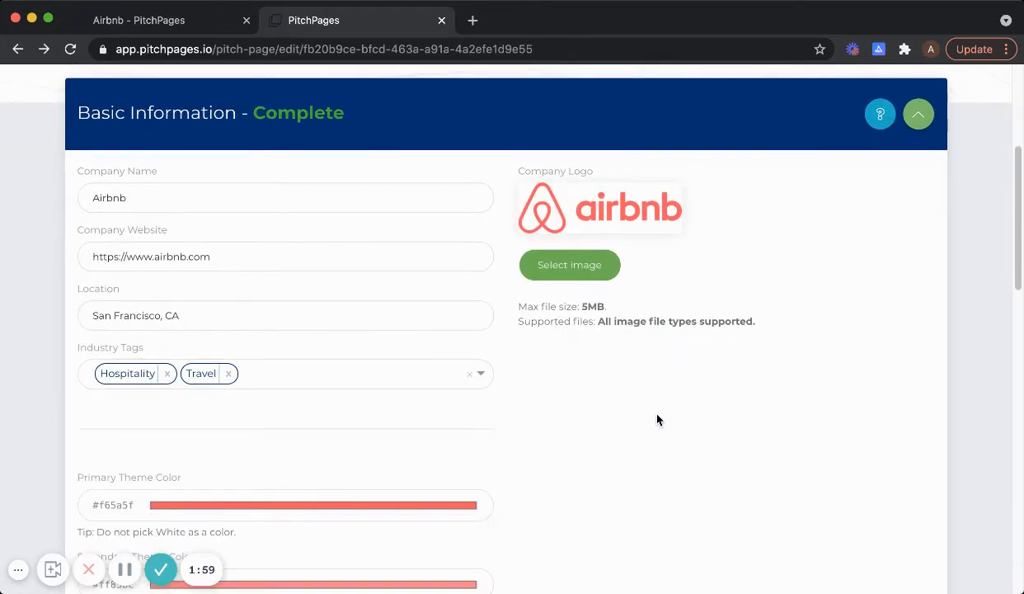
pyautogui.scroll(-1, 657, 420)
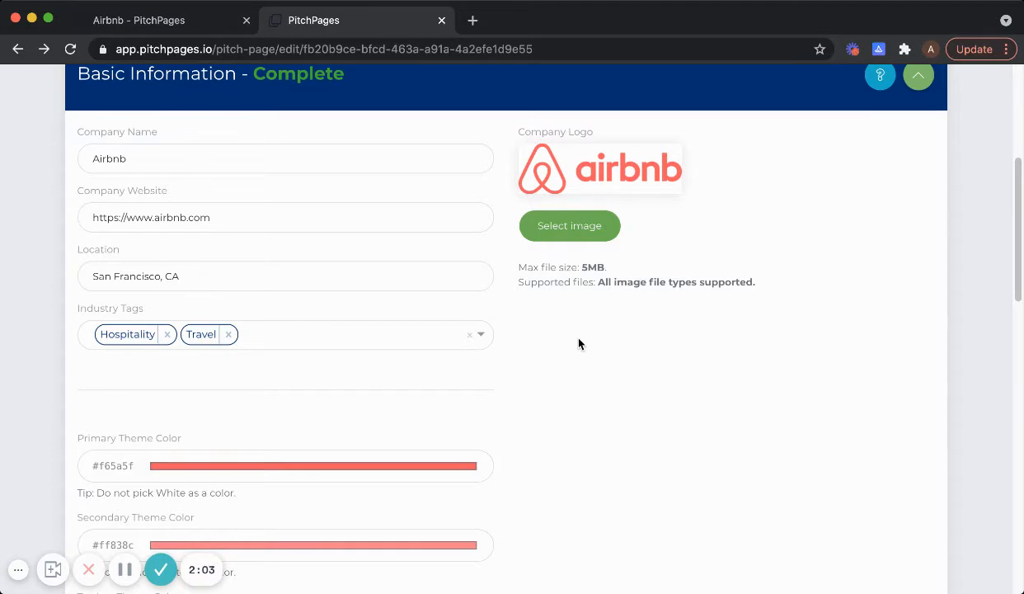
pyautogui.scroll(-1, 174, 219)
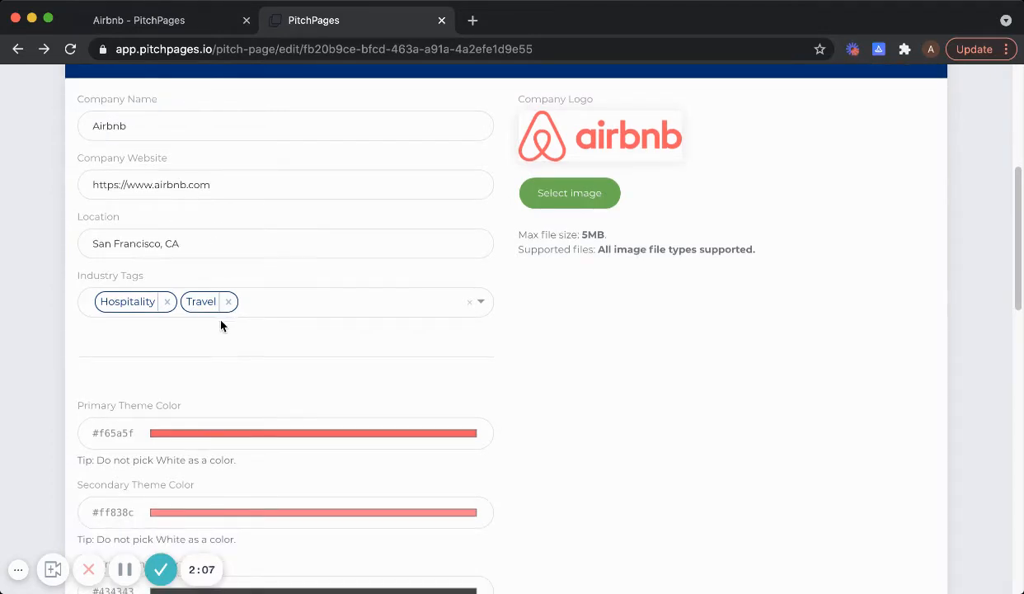
pyautogui.scroll(-1, 221, 325)
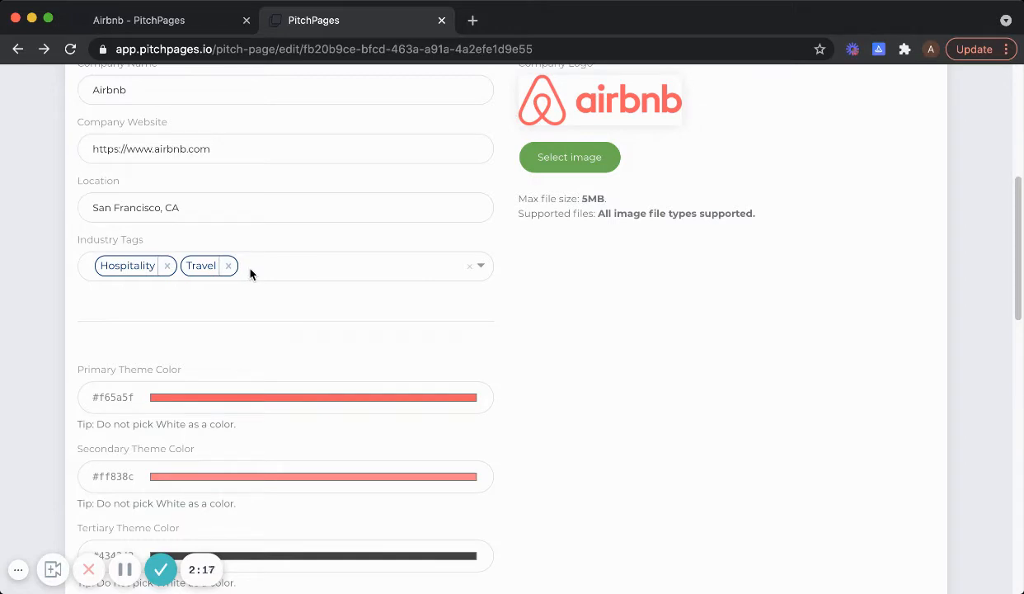
# Compare the industry tags and theme colors in Basic Information with how they appear on the published Airbnb page.
pyautogui.click(192, 25)
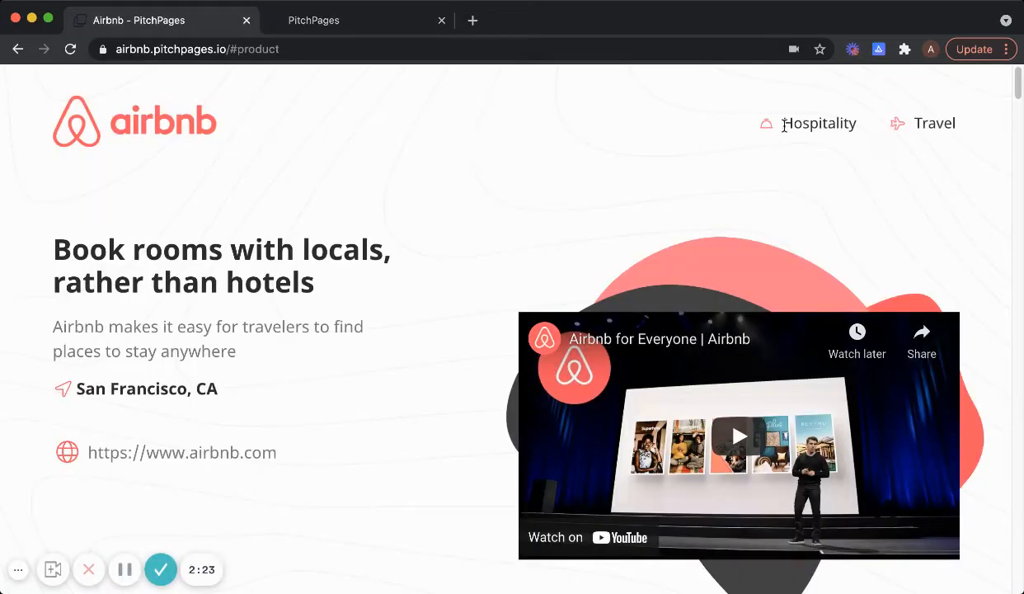
pyautogui.click(336, 30)
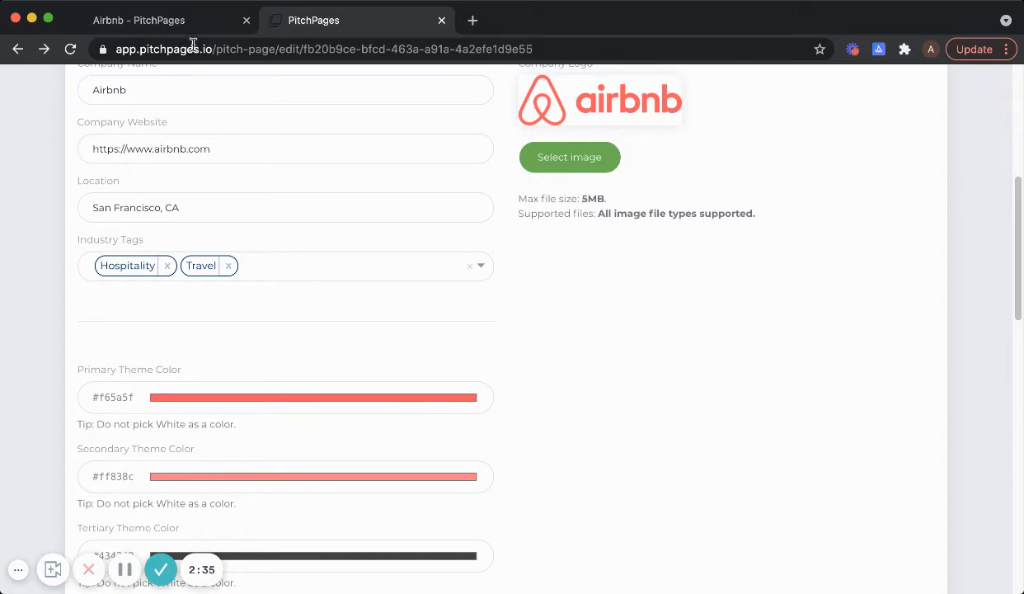
pyautogui.click(177, 21)
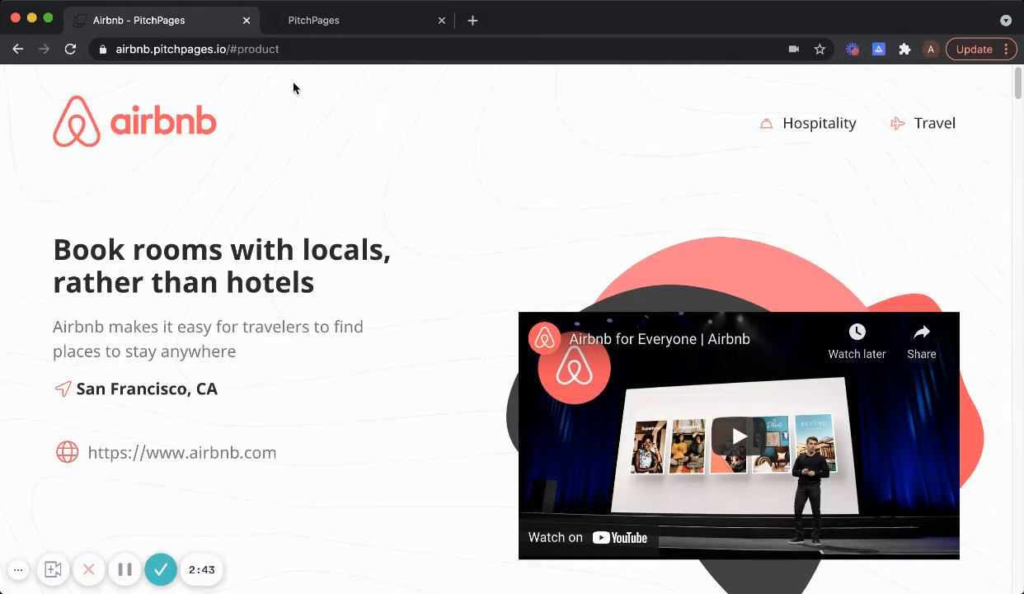
pyautogui.click(320, 23)
# Set the Primary Theme Color in the Basic Information section to #ff5b60.
pyautogui.scroll(-1, 527, 367)
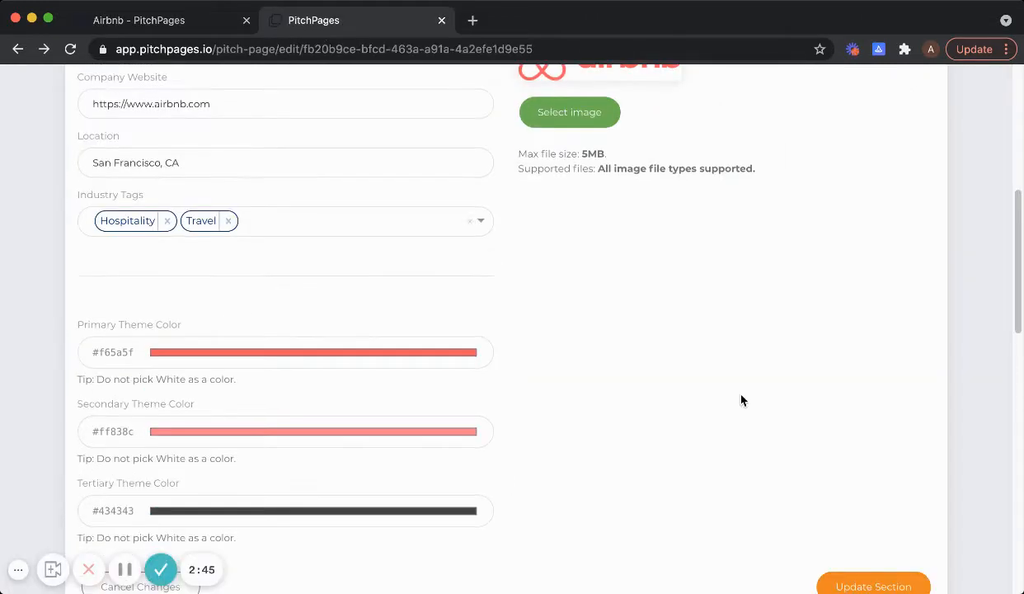
pyautogui.scroll(3, 738, 395)
pyautogui.scroll(-2, 740, 394)
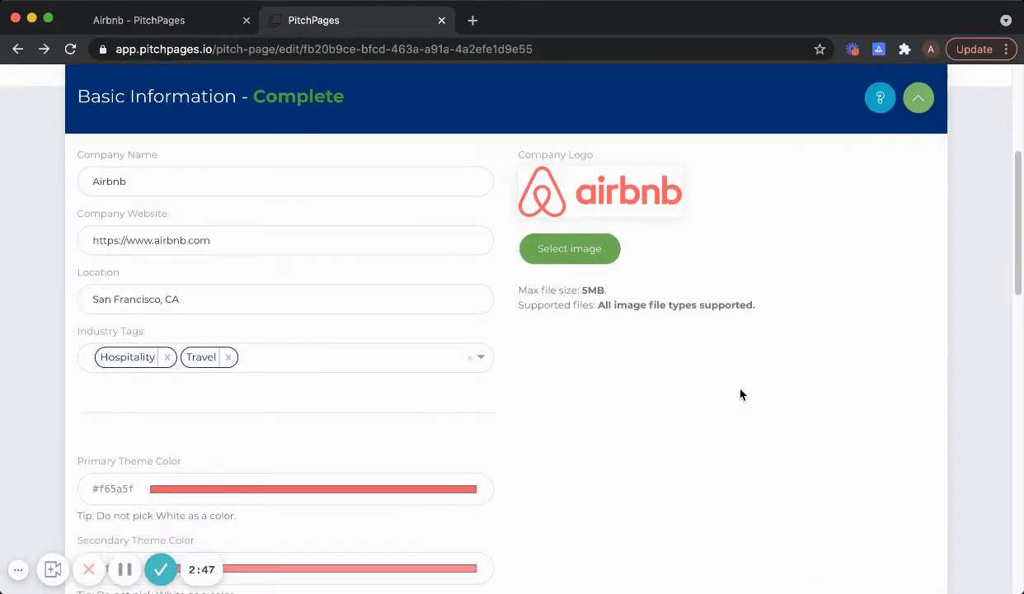
pyautogui.scroll(-4, 740, 394)
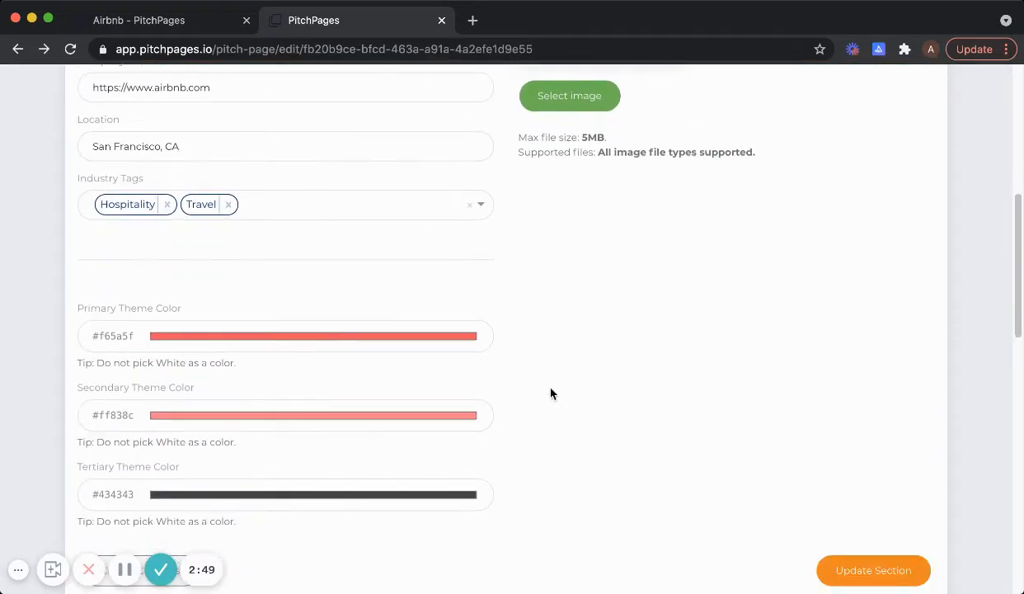
pyautogui.scroll(5, 550, 388)
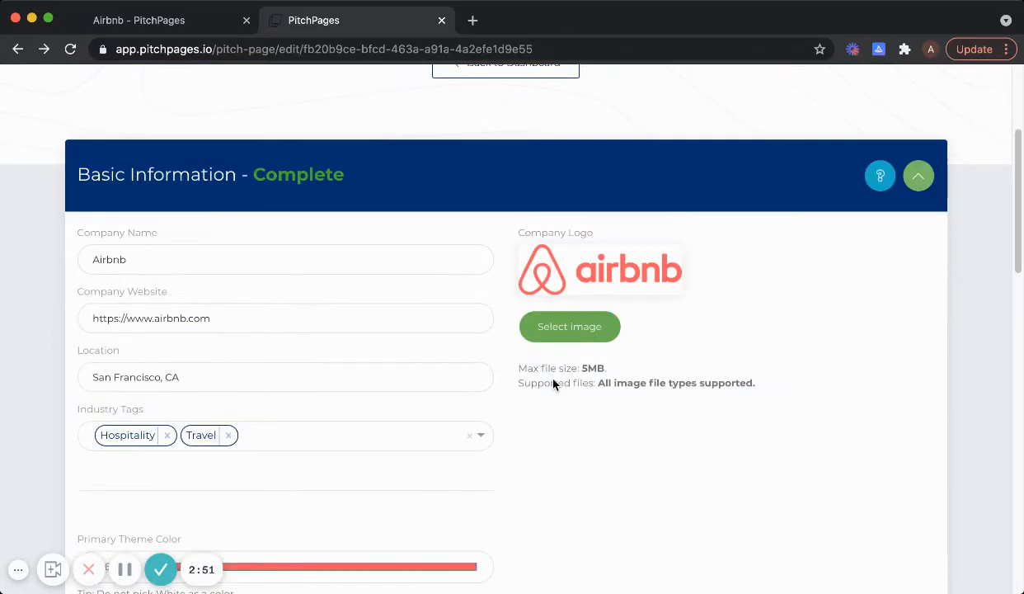
pyautogui.scroll(-2, 552, 384)
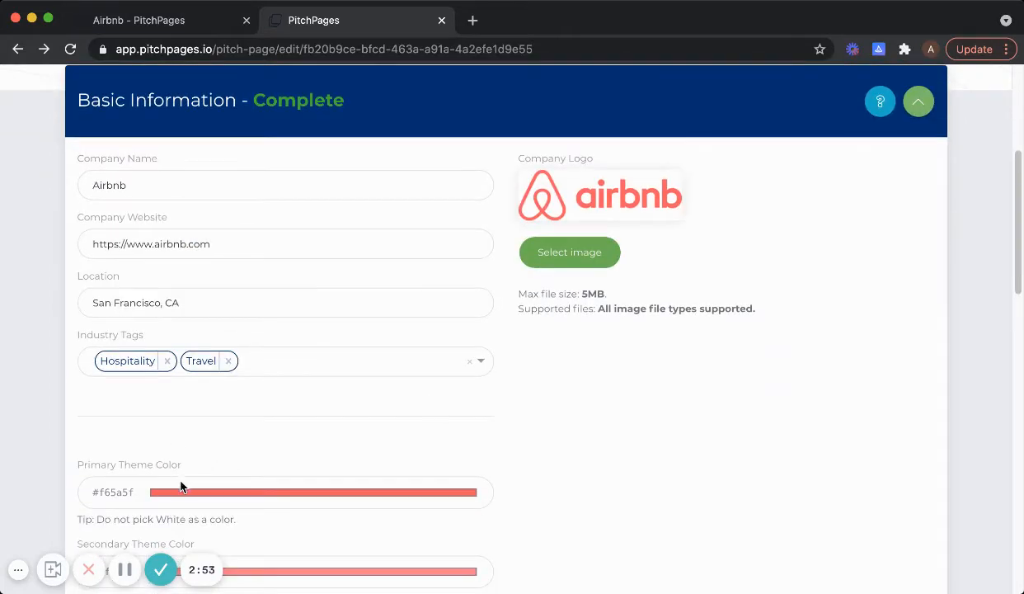
pyautogui.click(173, 497)
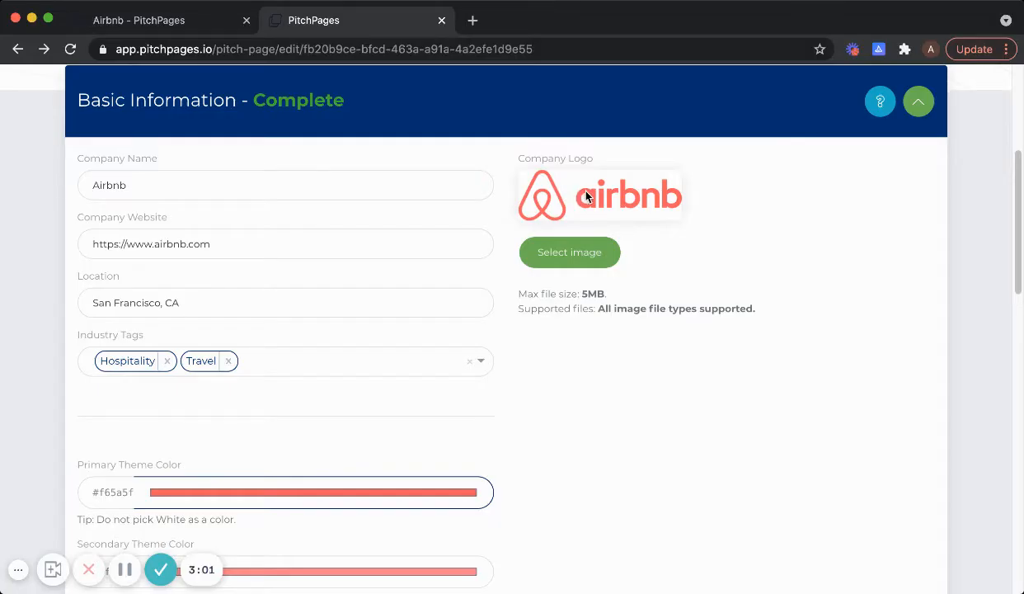
pyautogui.click(629, 369)
# Check the three theme colors and update the Basic Information section.
pyautogui.scroll(-1, 536, 445)
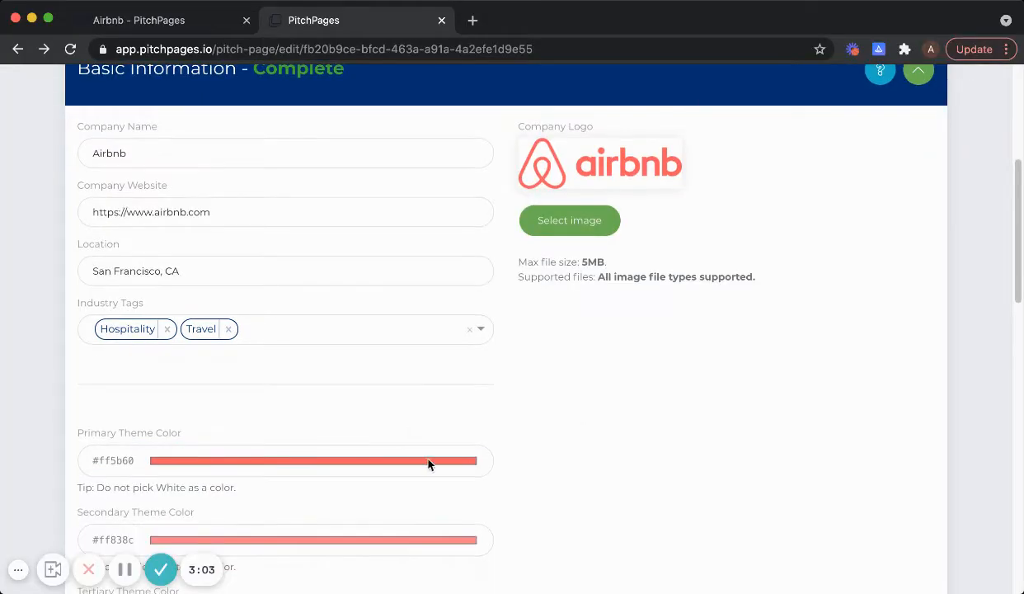
pyautogui.scroll(-5, 446, 453)
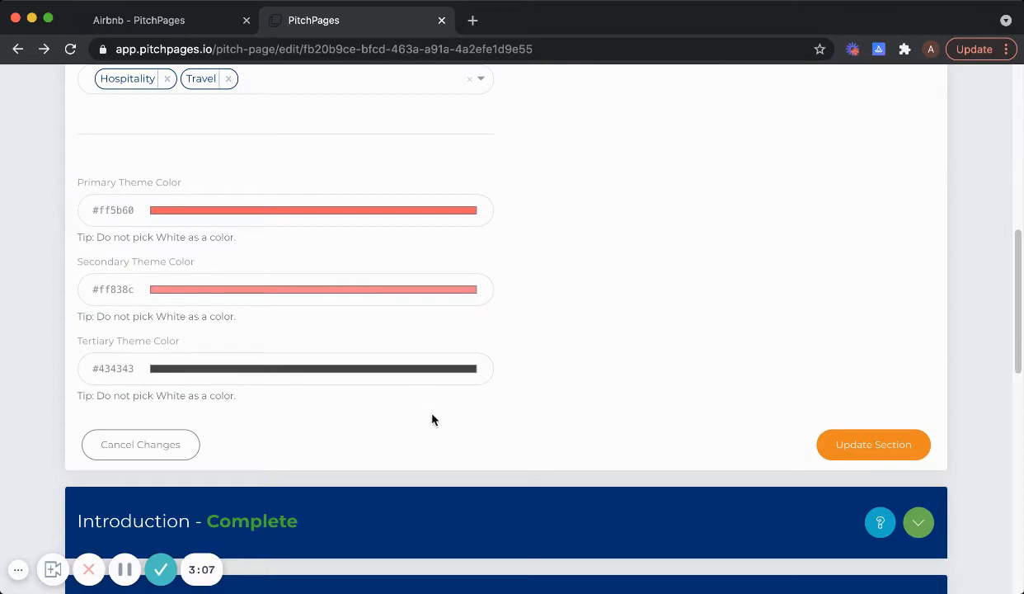
pyautogui.scroll(1, 473, 408)
pyautogui.scroll(-3, 475, 408)
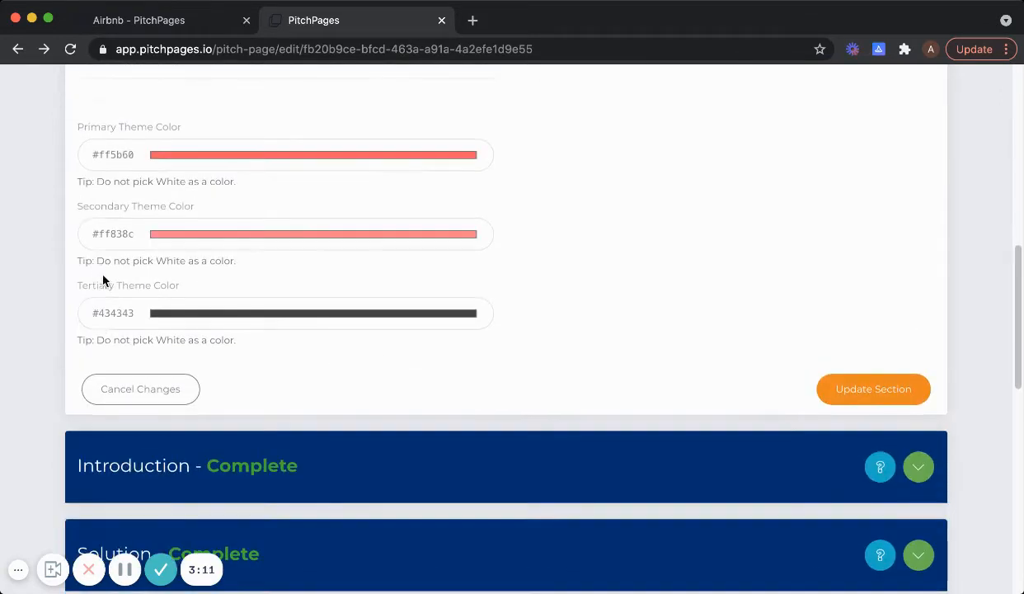
pyautogui.scroll(1, 100, 279)
pyautogui.scroll(1, 104, 281)
pyautogui.scroll(6, 516, 355)
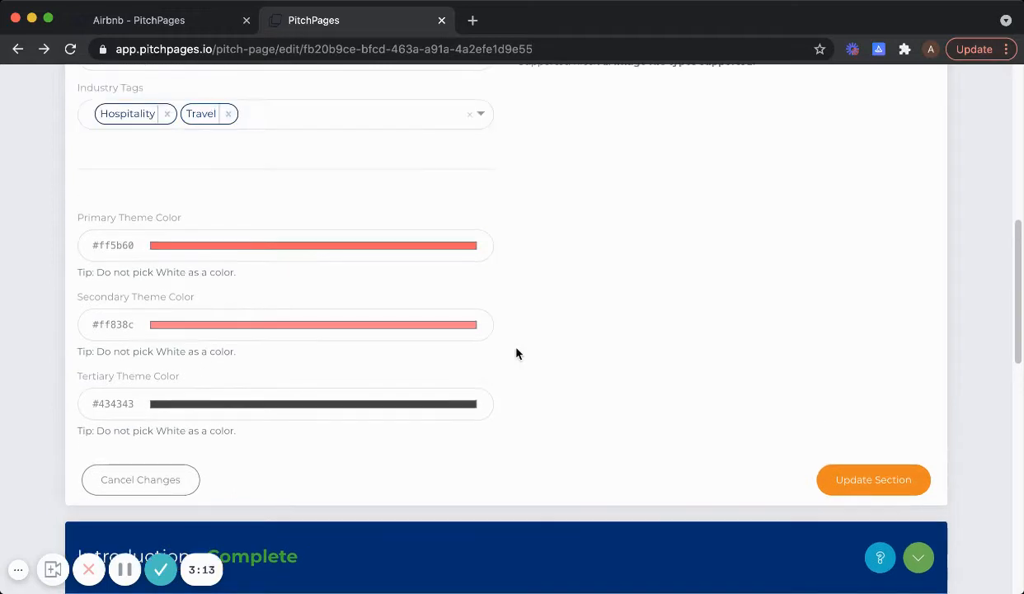
pyautogui.scroll(-10, 594, 468)
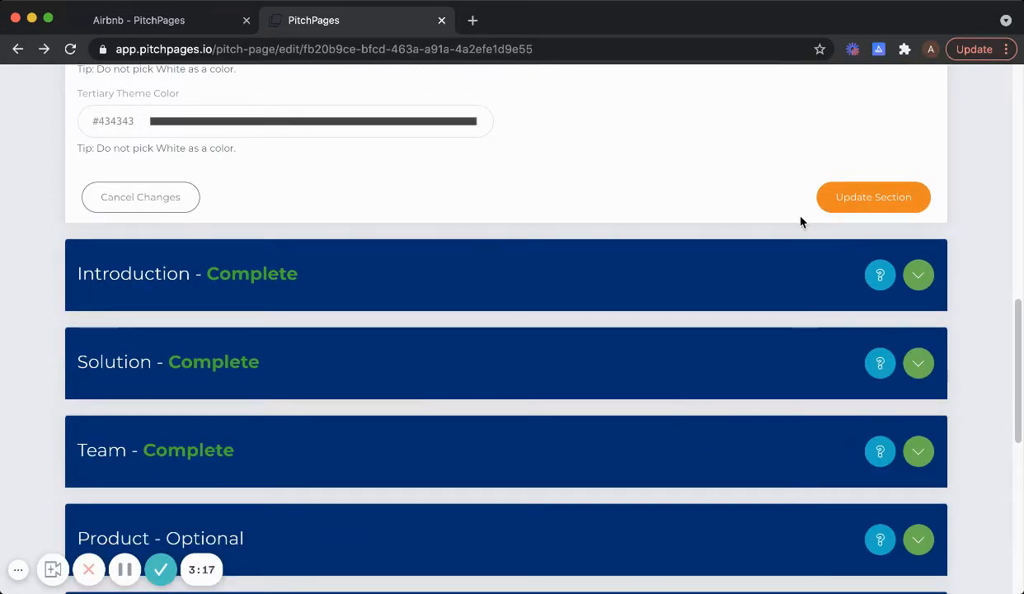
pyautogui.scroll(4, 836, 355)
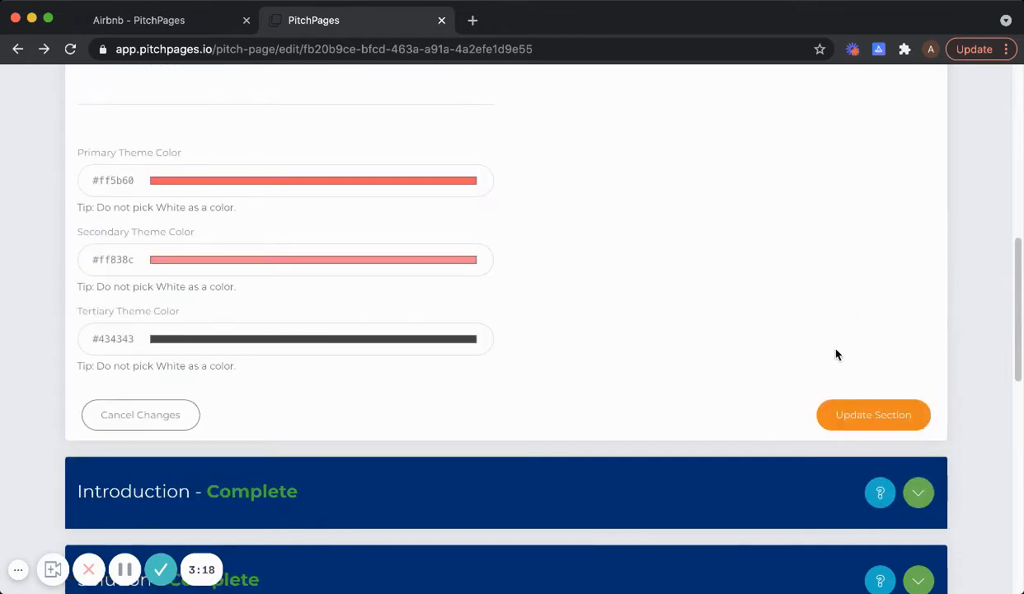
pyautogui.click(868, 416)
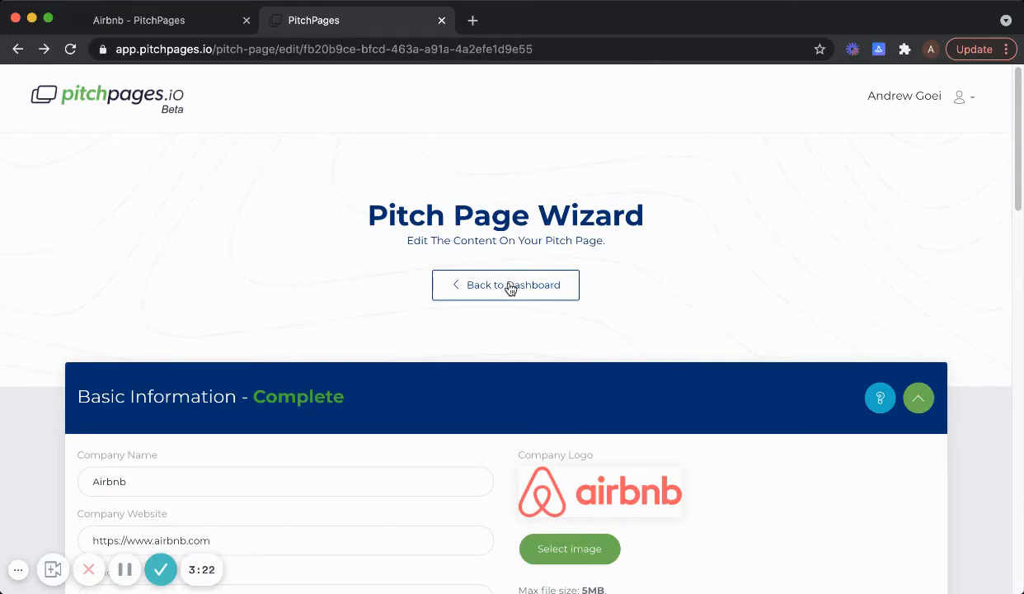
# Return to the Airbnb pitch page dashboard and review its edit, re-publish and view options and page details.
pyautogui.click(510, 286)
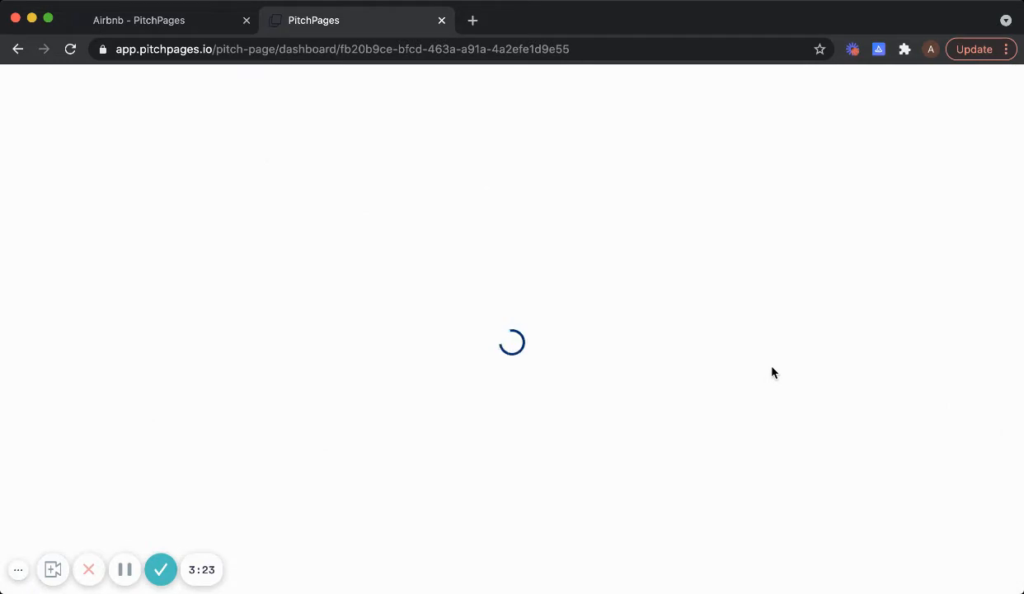
pyautogui.scroll(-3, 483, 365)
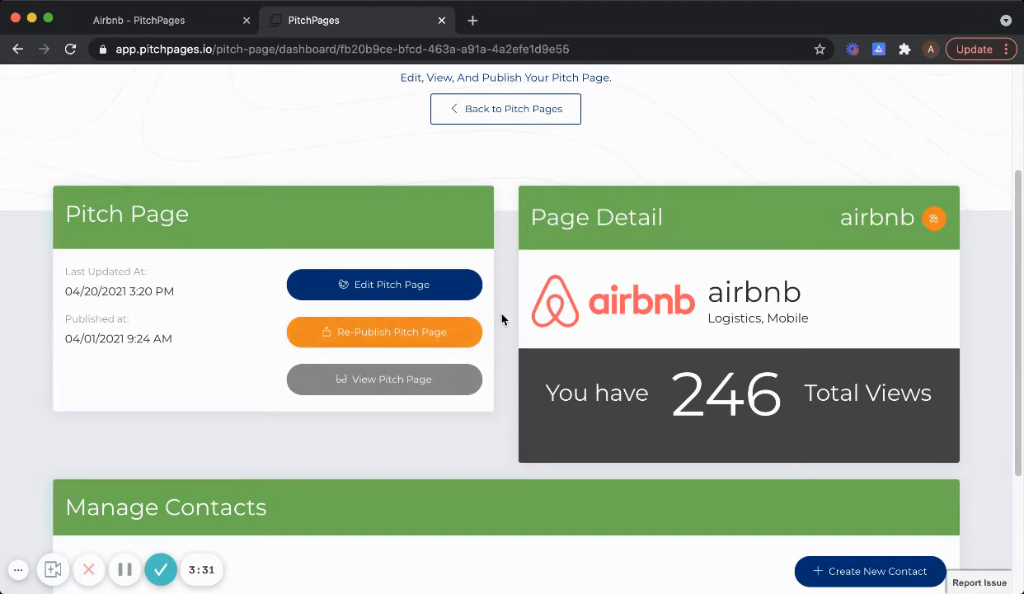
pyautogui.scroll(1, 501, 319)
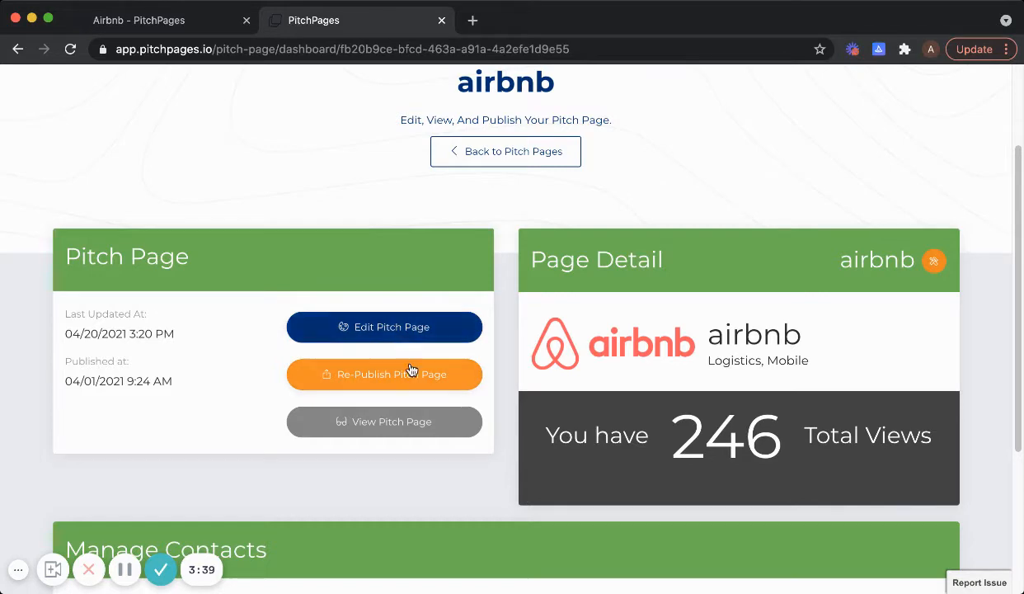
# Reopen the Airbnb pitch page for editing and expand the wizard's Introduction section.
pyautogui.click(390, 328)
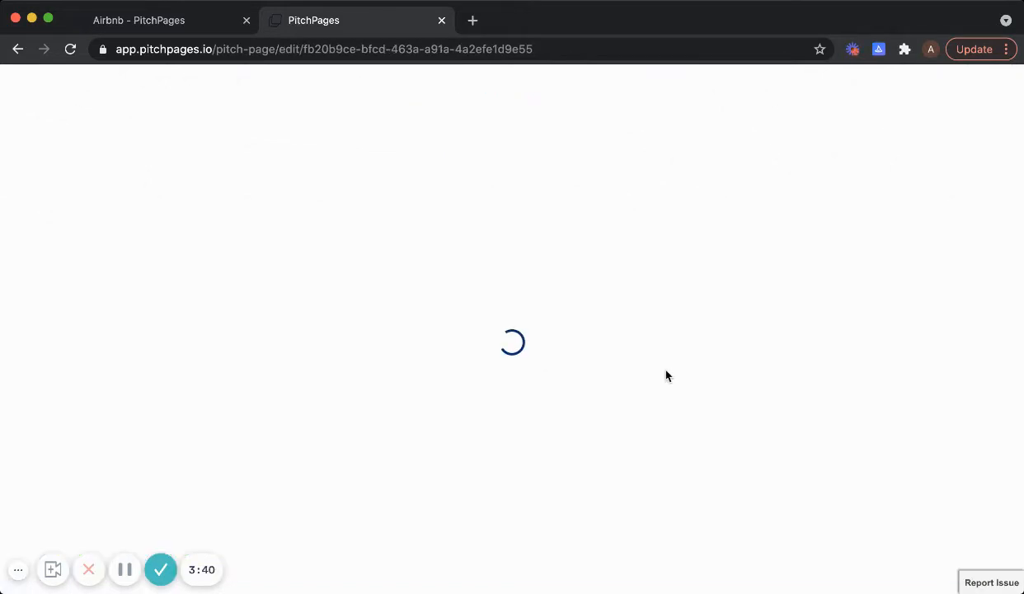
pyautogui.scroll(-20, 544, 349)
pyautogui.scroll(16, 545, 348)
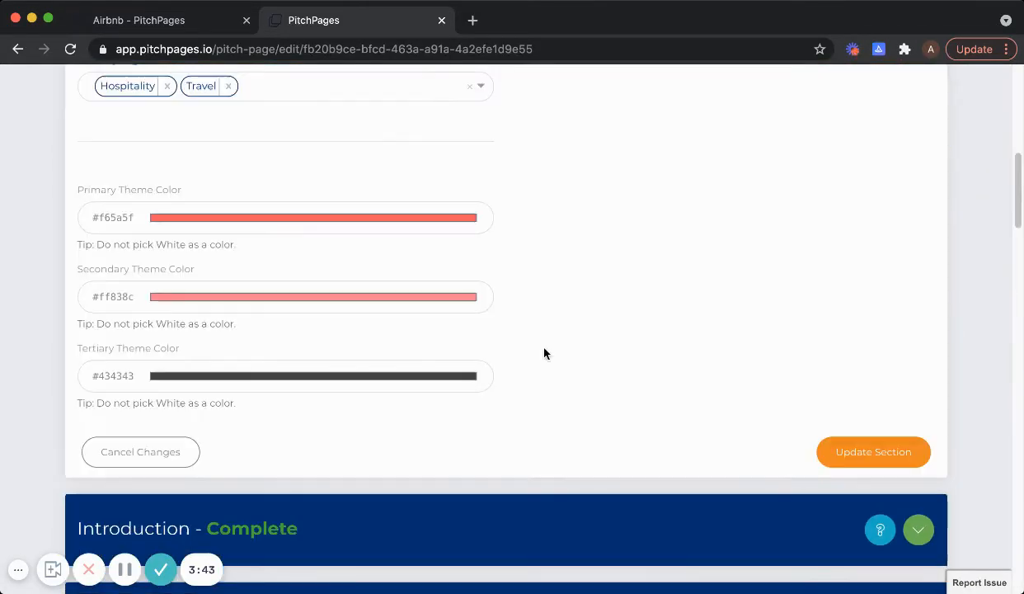
pyautogui.scroll(-3, 544, 352)
pyautogui.click(918, 371)
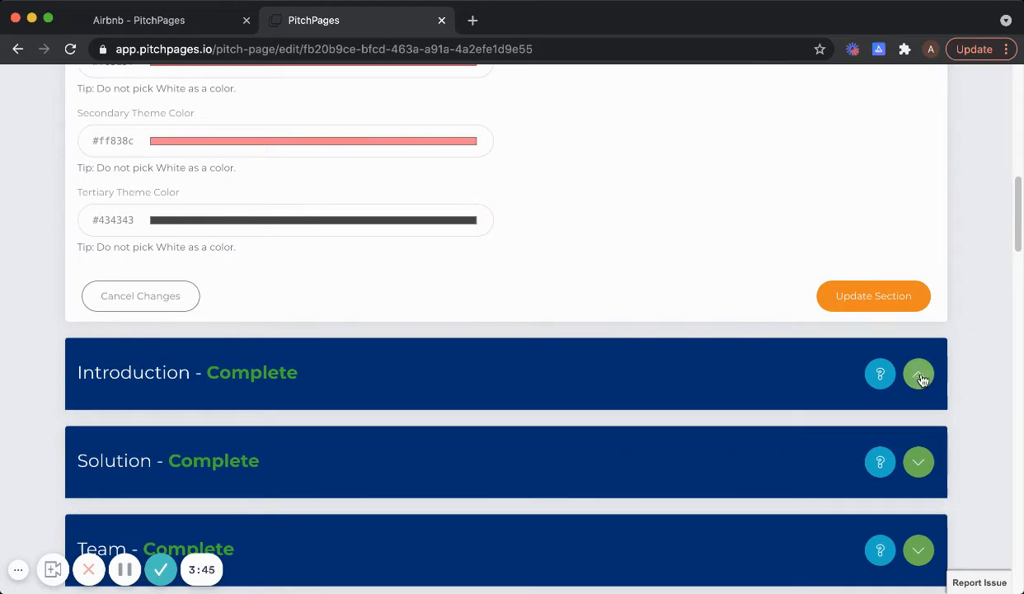
# Review the Introduction section's headline and text alongside the numbered example layout.
pyautogui.scroll(-5, 751, 390)
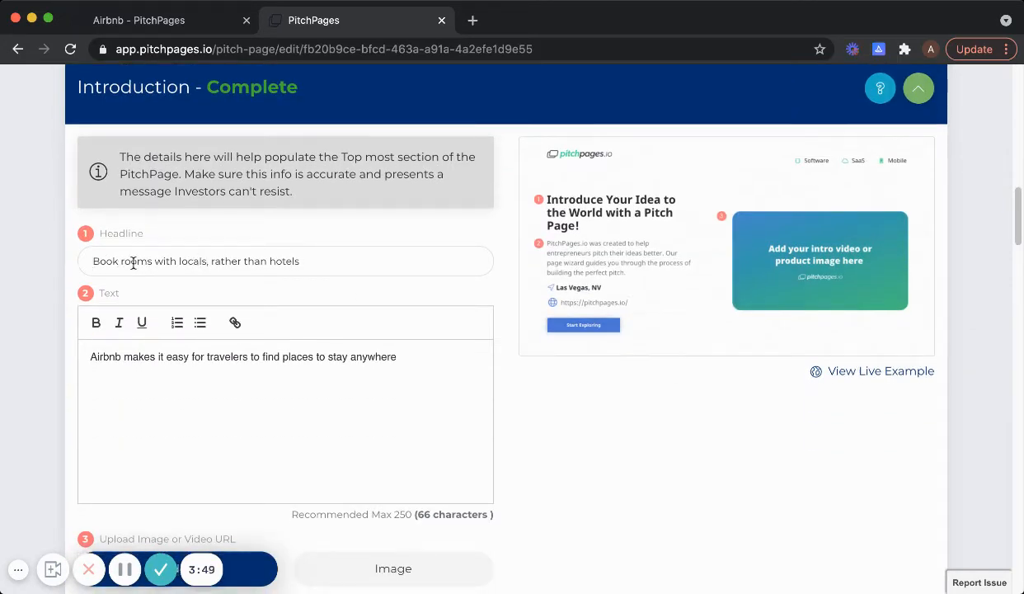
pyautogui.scroll(-1, 367, 330)
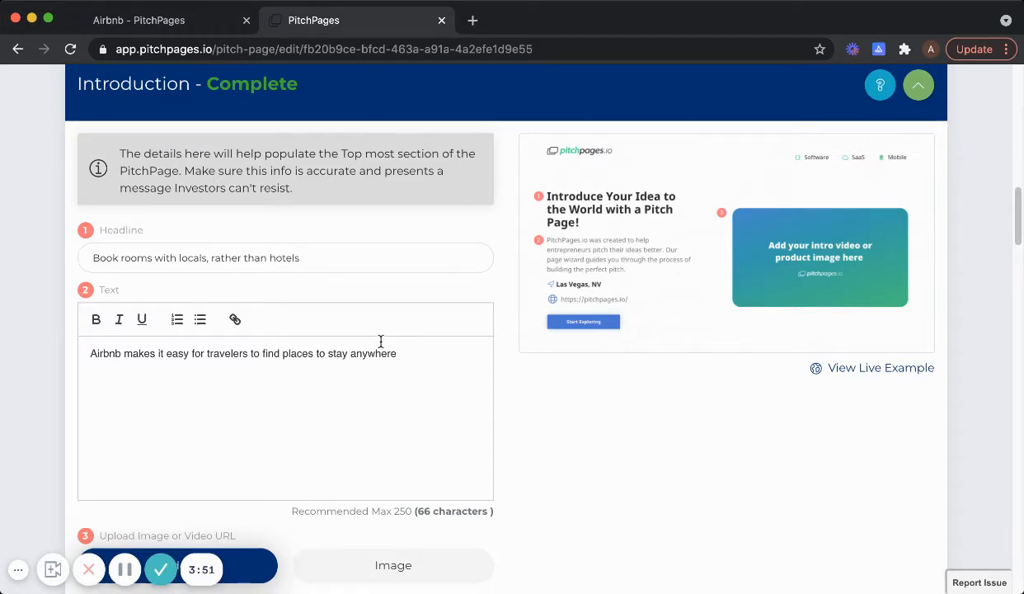
pyautogui.moveTo(410, 351); pyautogui.dragTo(92, 349)
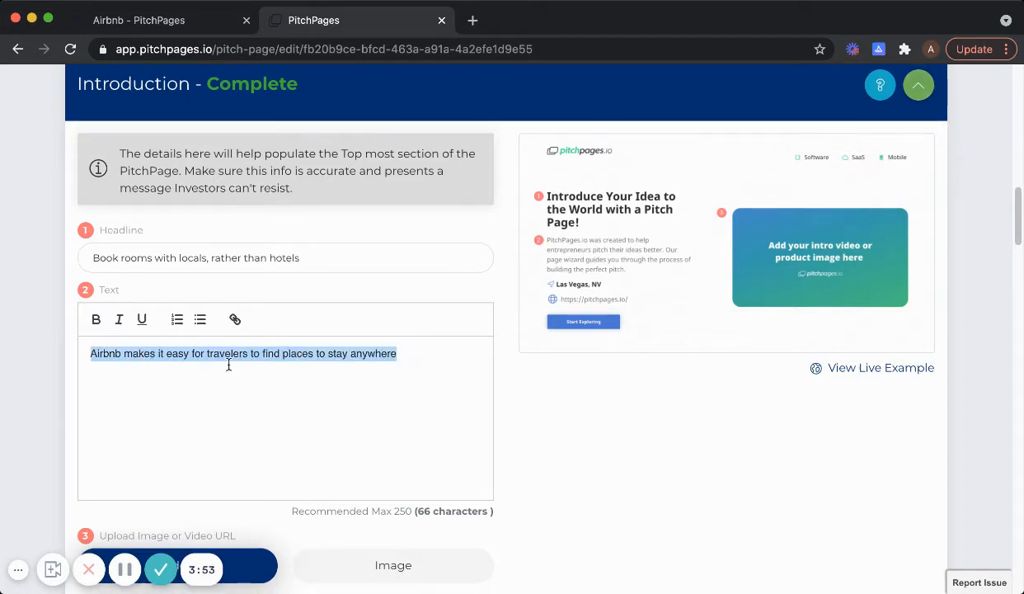
pyautogui.click(341, 380)
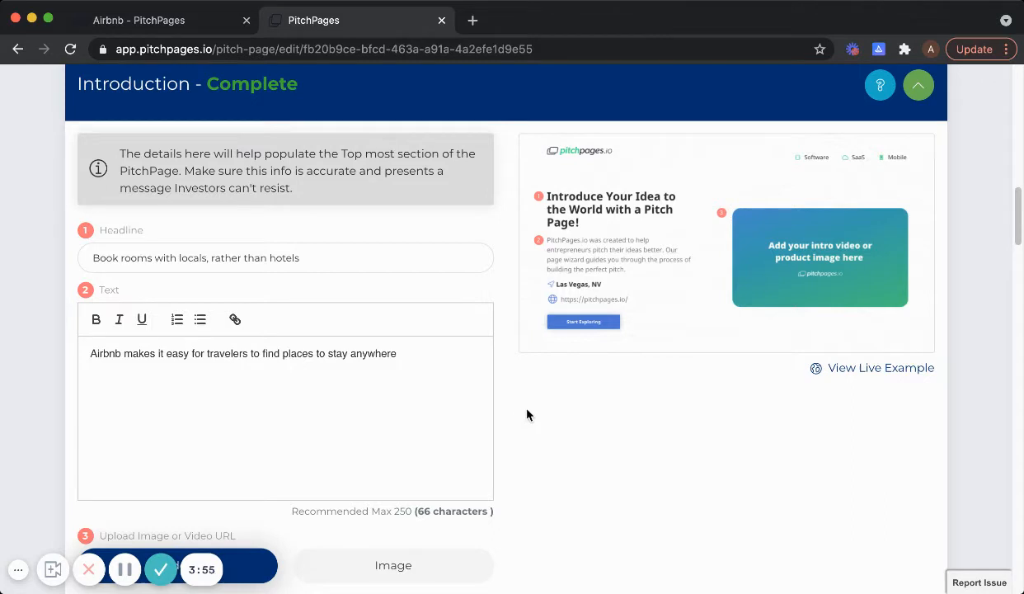
pyautogui.scroll(-1, 527, 413)
pyautogui.scroll(-1, 602, 384)
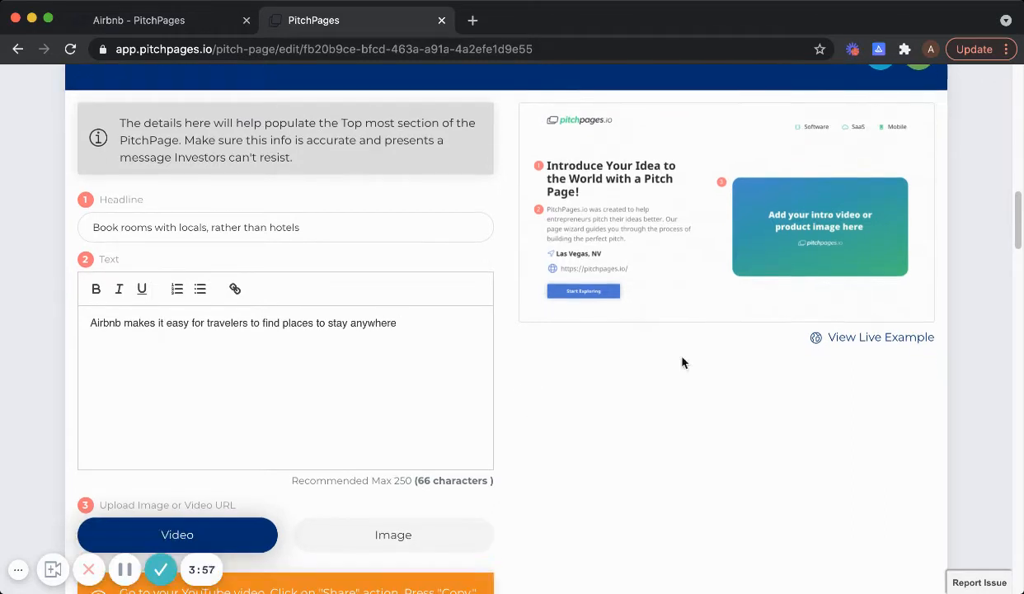
pyautogui.scroll(2, 785, 279)
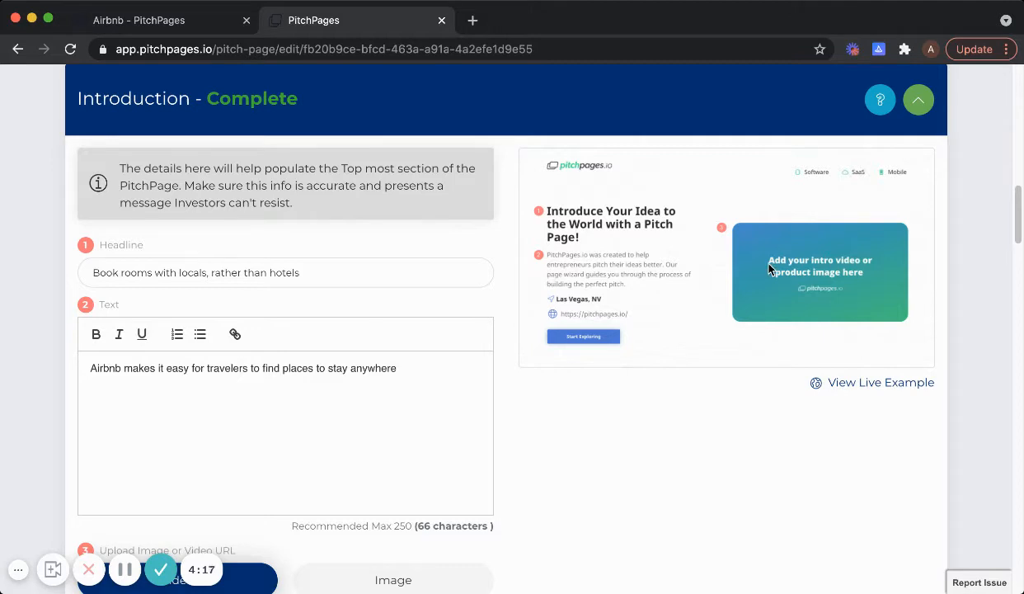
# Examine the Introduction section's image or video upload options, the YouTube sharing instructions and the video URL.
pyautogui.scroll(-3, 666, 250)
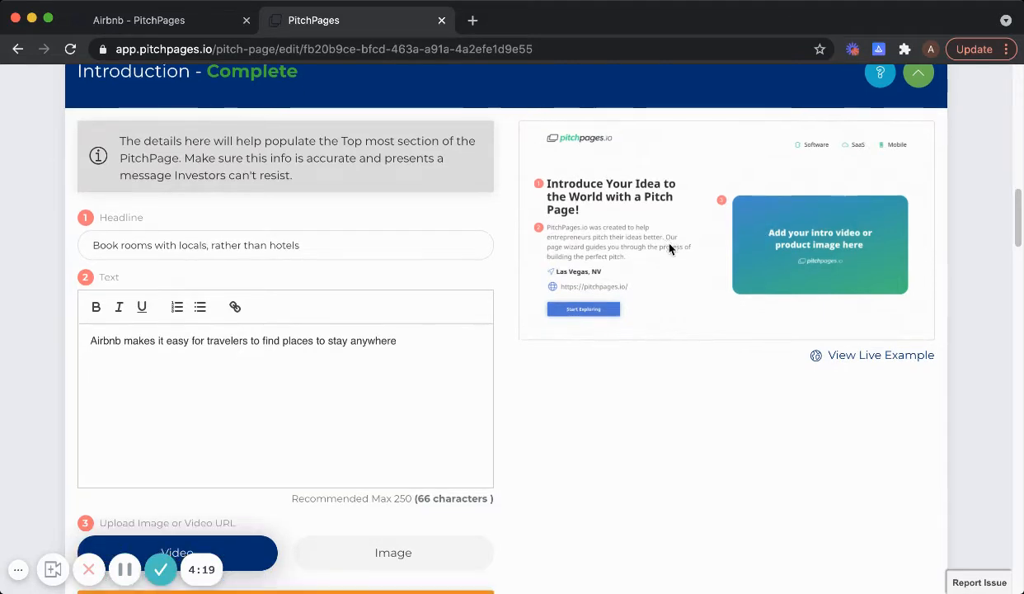
pyautogui.scroll(-8, 401, 339)
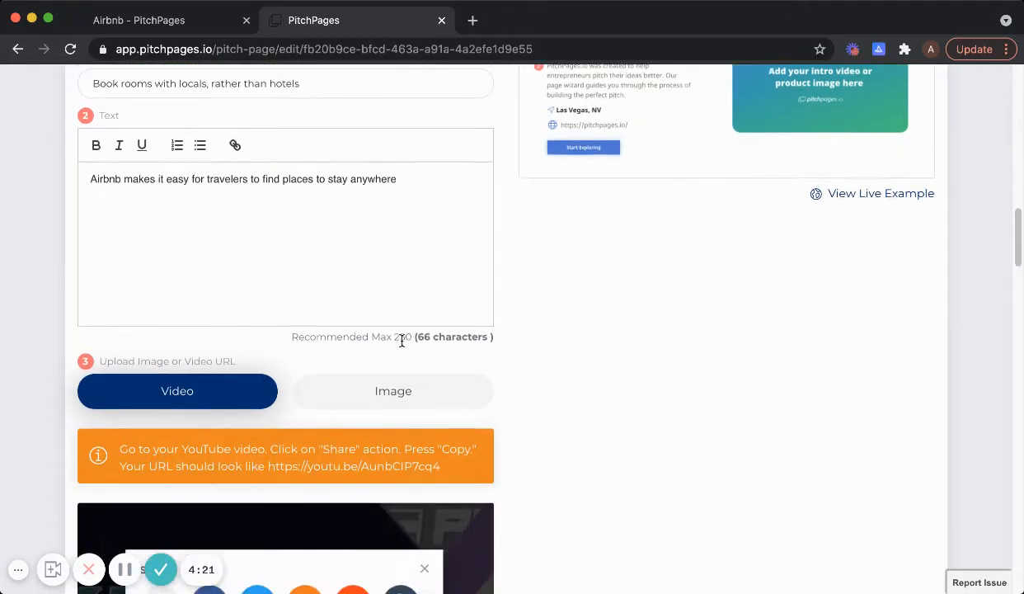
pyautogui.scroll(-1, 380, 198)
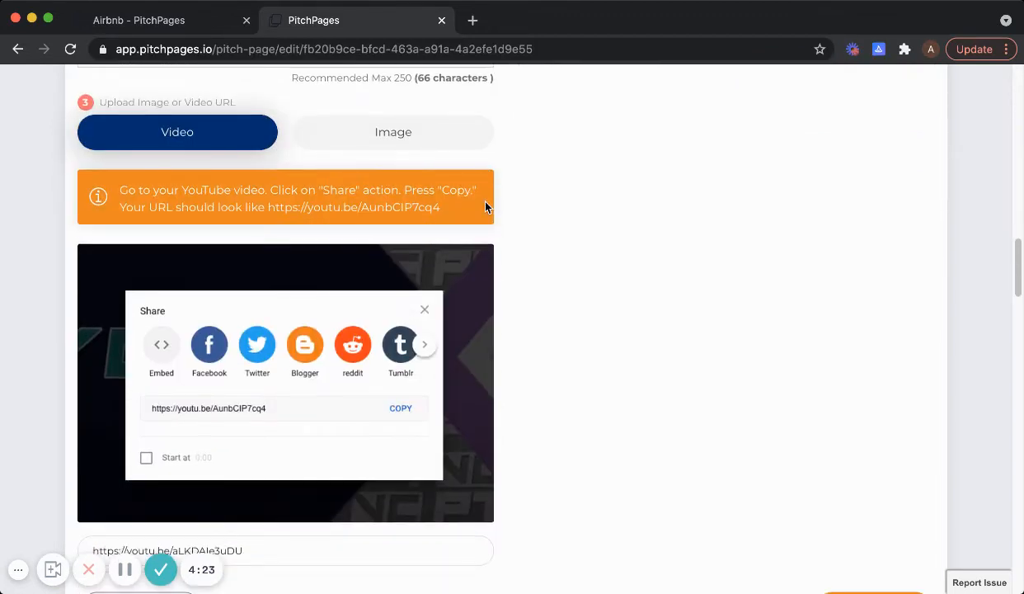
pyautogui.scroll(-1, 530, 225)
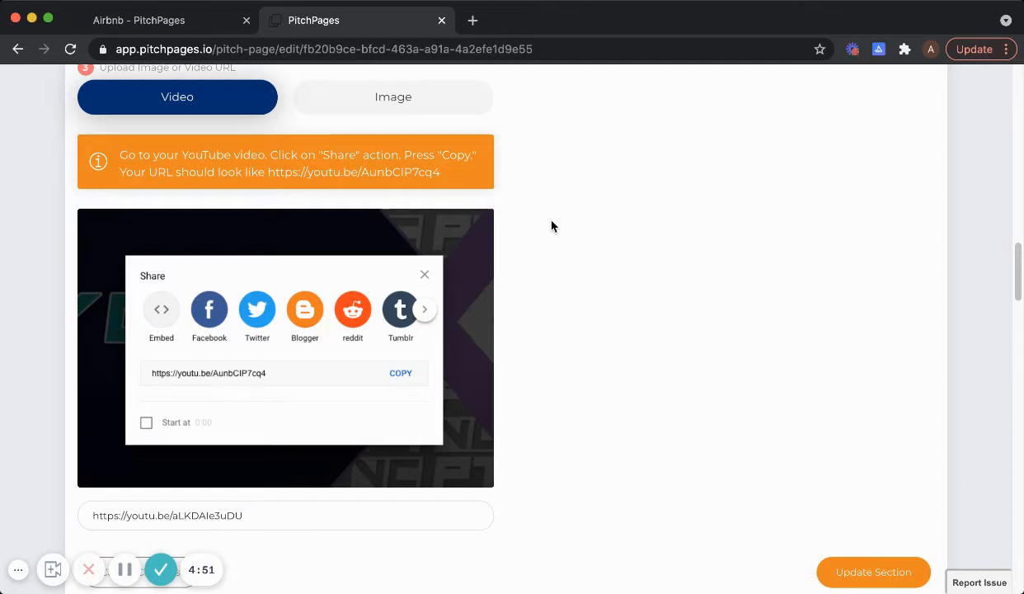
# Check the intro video on the published Airbnb page and return to the end of the wizard's Introduction section.
pyautogui.click(206, 23)
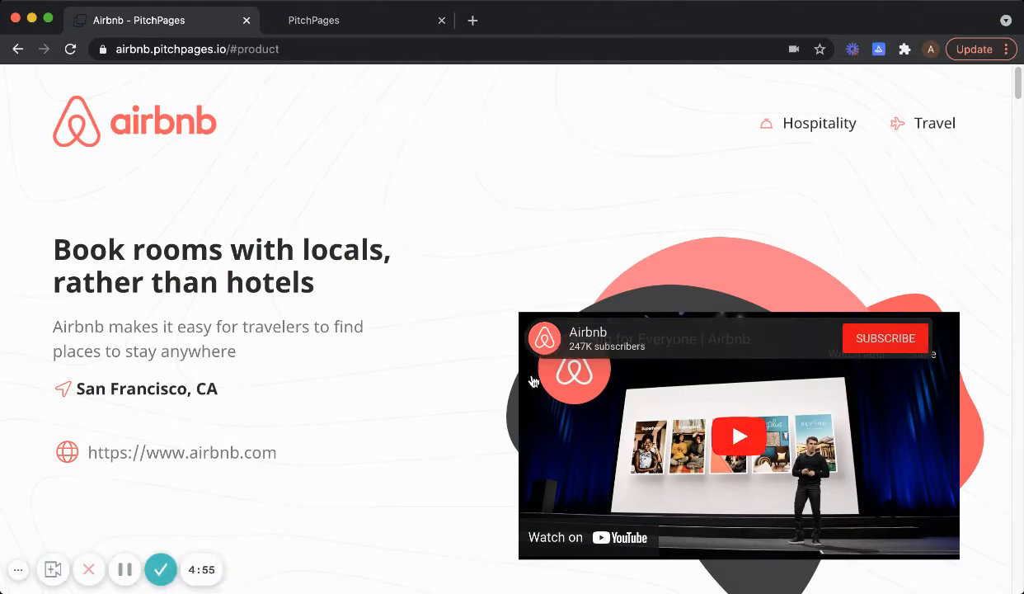
pyautogui.scroll(-3, 491, 353)
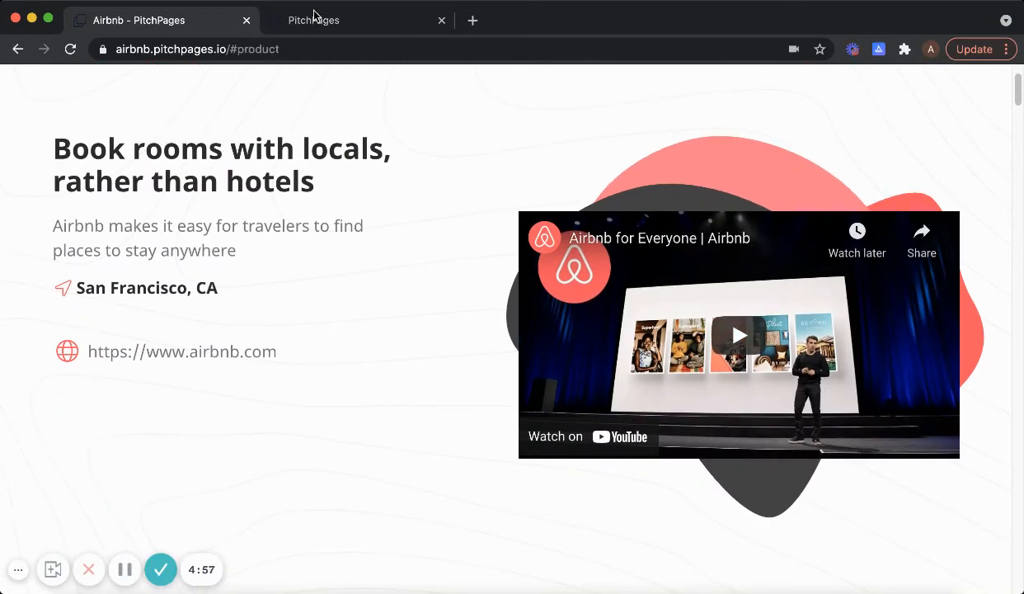
pyautogui.click(313, 18)
pyautogui.scroll(-5, 574, 344)
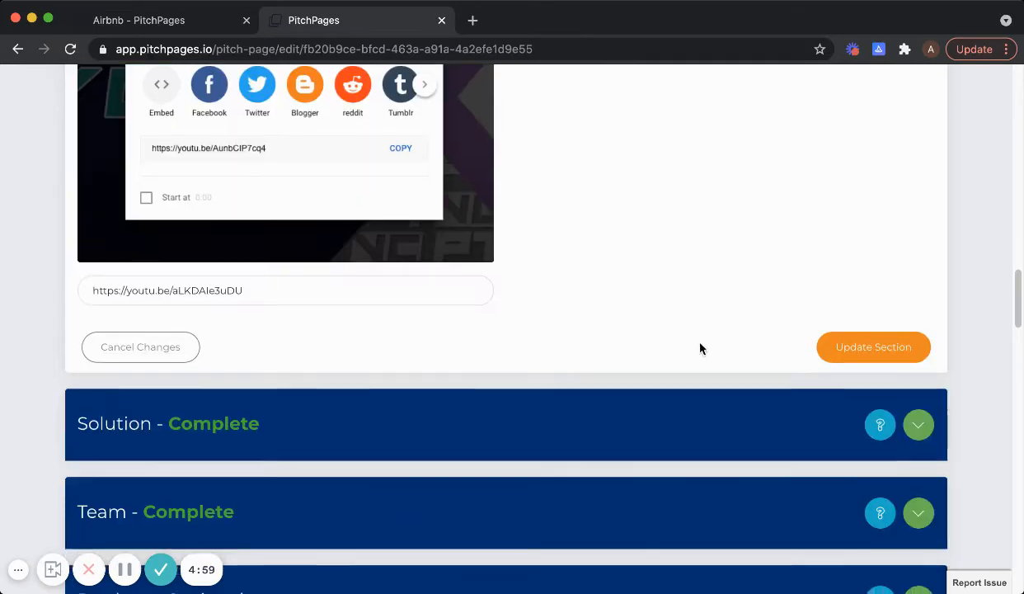
# Expand the wizard's Solution section and review its header and description against the numbered example layout.
pyautogui.click(917, 392)
pyautogui.scroll(-5, 608, 313)
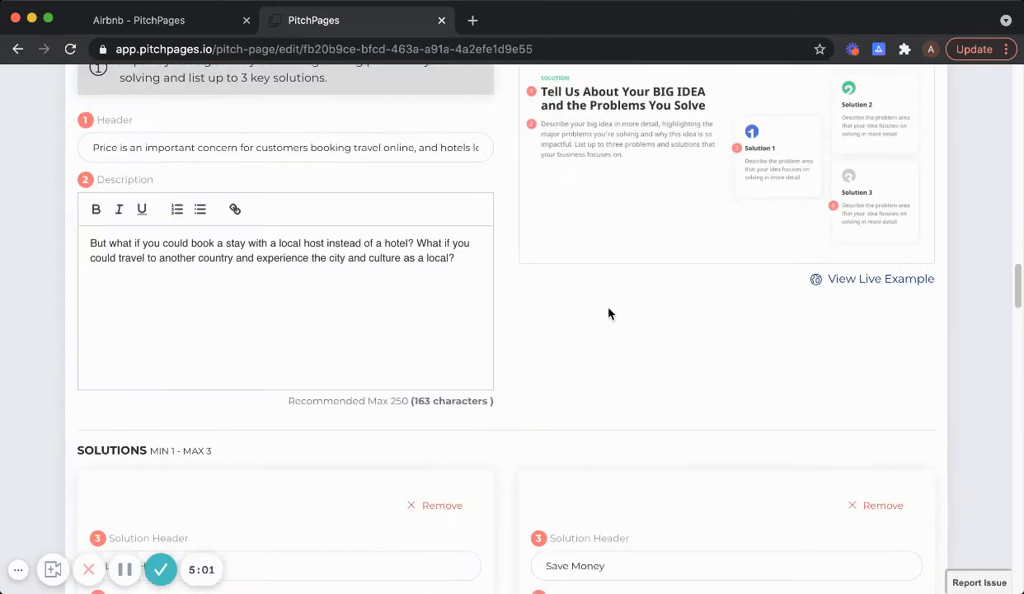
pyautogui.scroll(1, 612, 312)
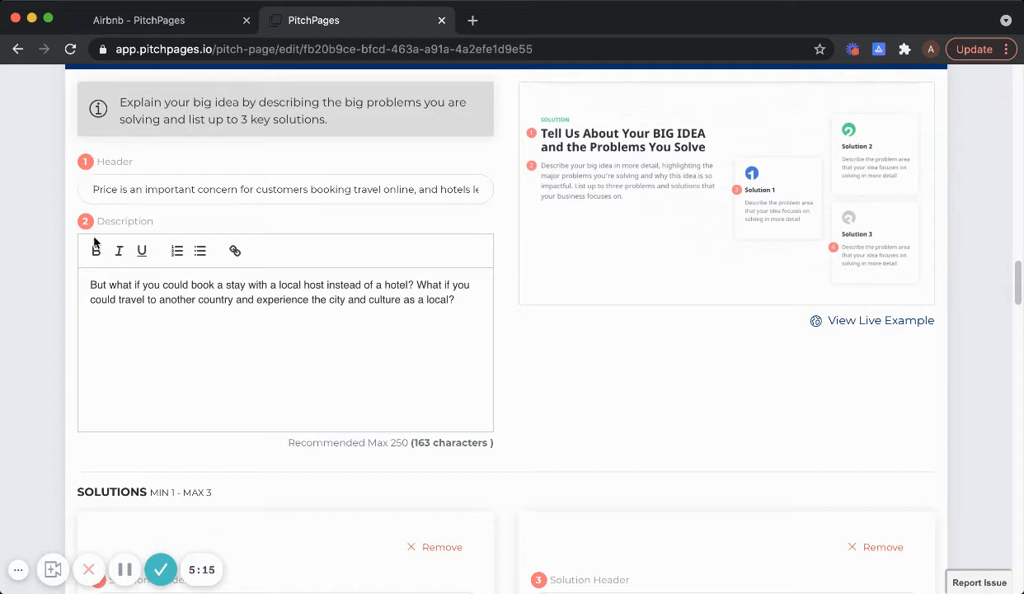
pyautogui.scroll(1, 219, 257)
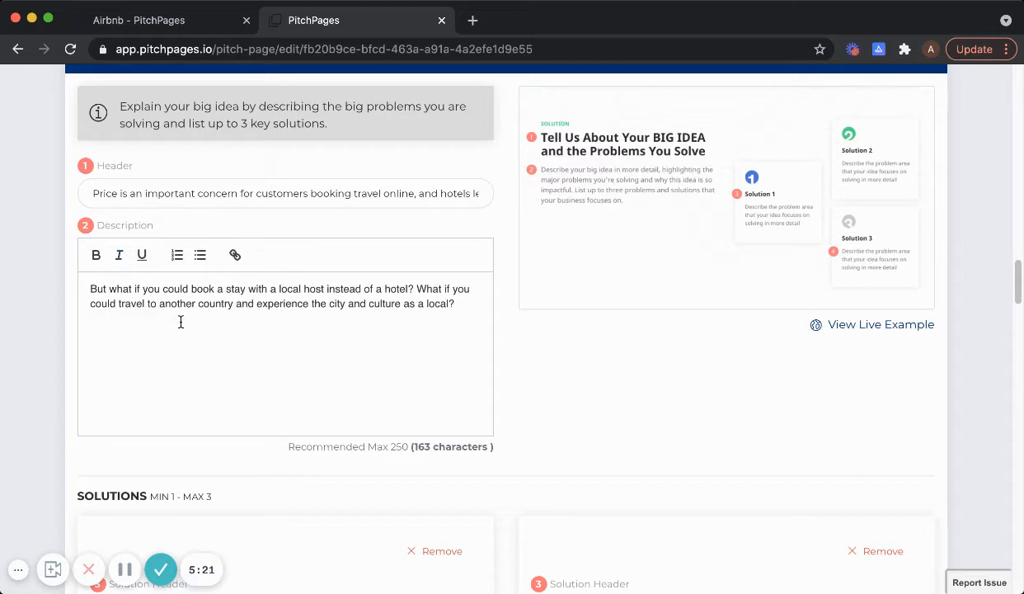
pyautogui.scroll(-1, 245, 338)
# Review the headers and details of the Locals Host, Save Money and Make Money solutions.
pyautogui.scroll(-5, 244, 338)
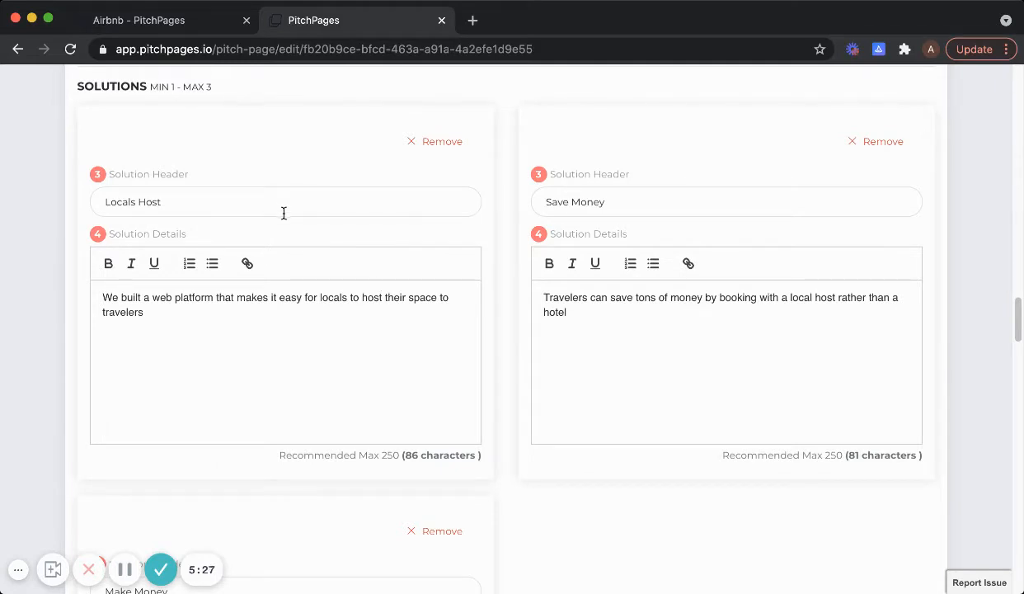
pyautogui.scroll(-1, 384, 245)
pyautogui.scroll(-1, 634, 302)
pyautogui.scroll(4, 636, 304)
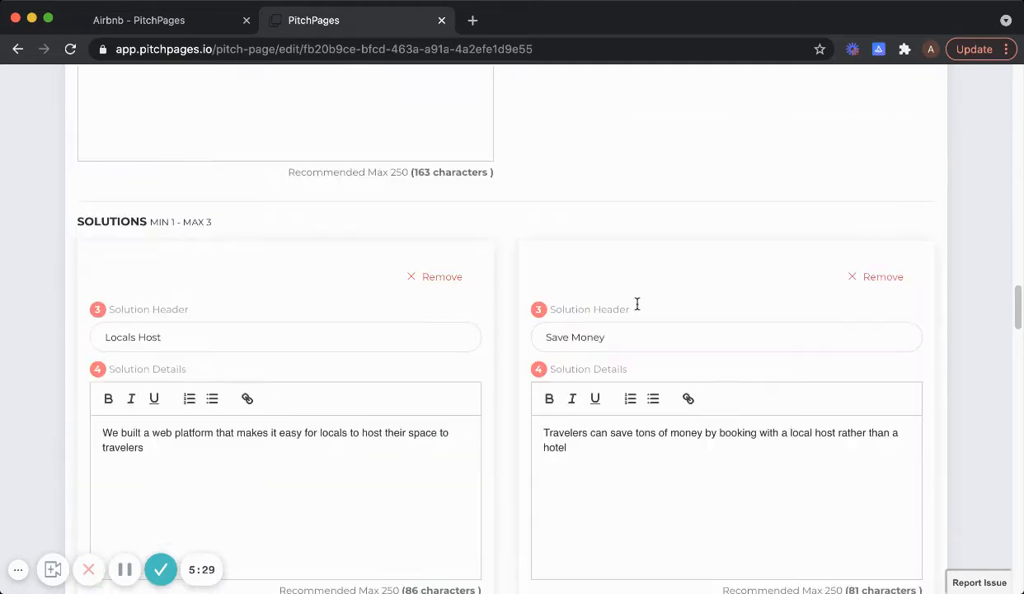
pyautogui.scroll(-5, 637, 304)
pyautogui.scroll(3, 636, 304)
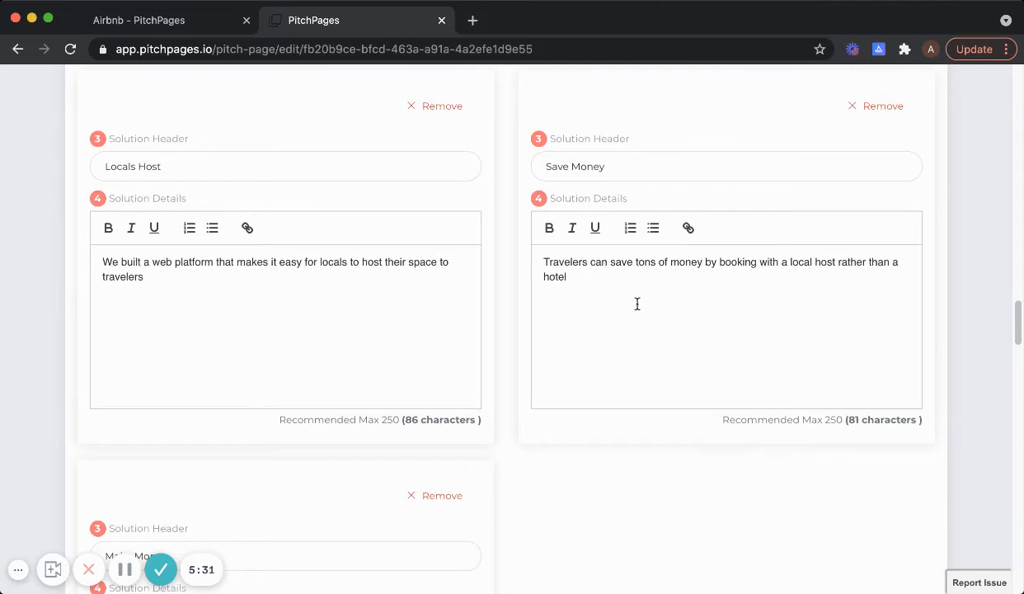
pyautogui.scroll(-2, 615, 306)
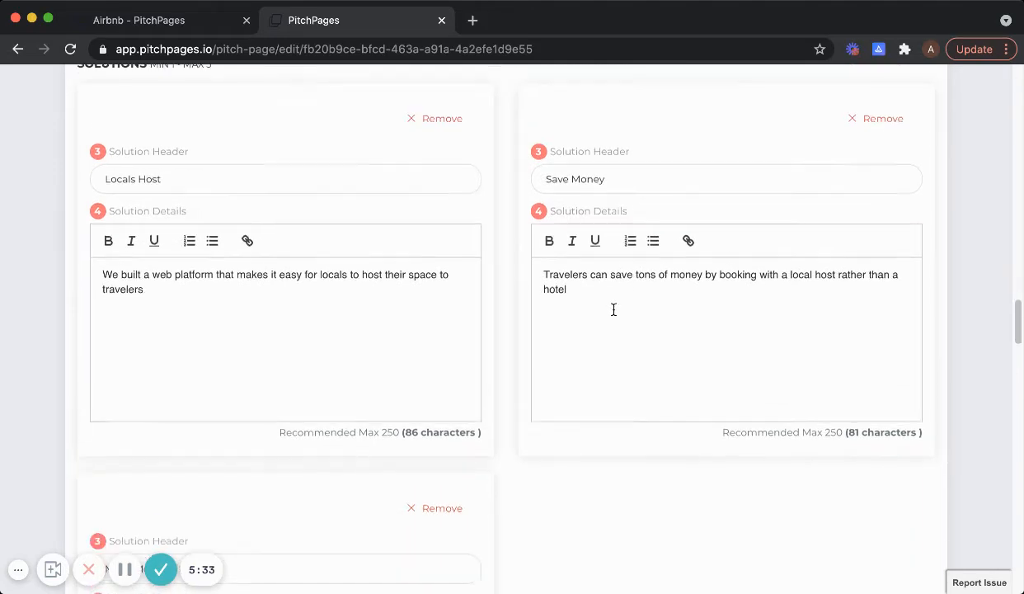
pyautogui.scroll(-1, 616, 309)
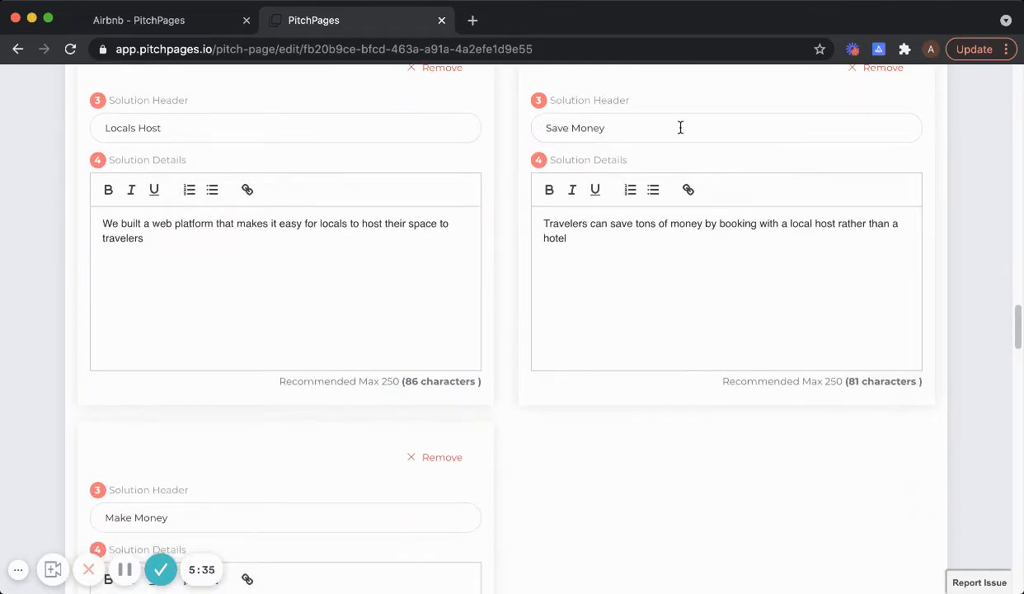
pyautogui.scroll(-5, 667, 254)
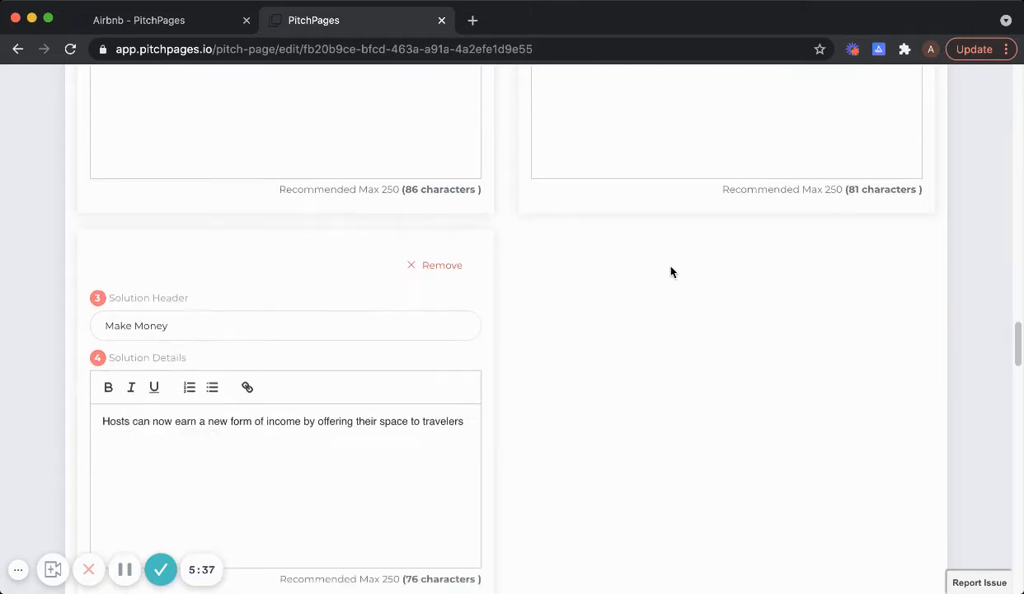
pyautogui.scroll(-6, 672, 271)
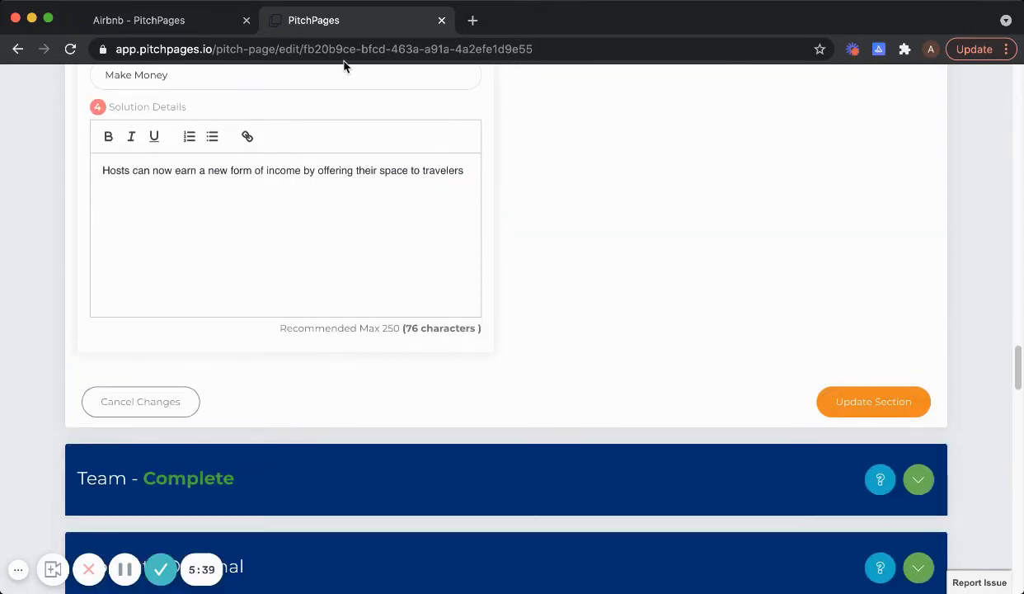
# Check how the Solution section and its three cards appear on the published Airbnb page and return to the wizard.
pyautogui.click(161, 20)
pyautogui.scroll(-3, 165, 198)
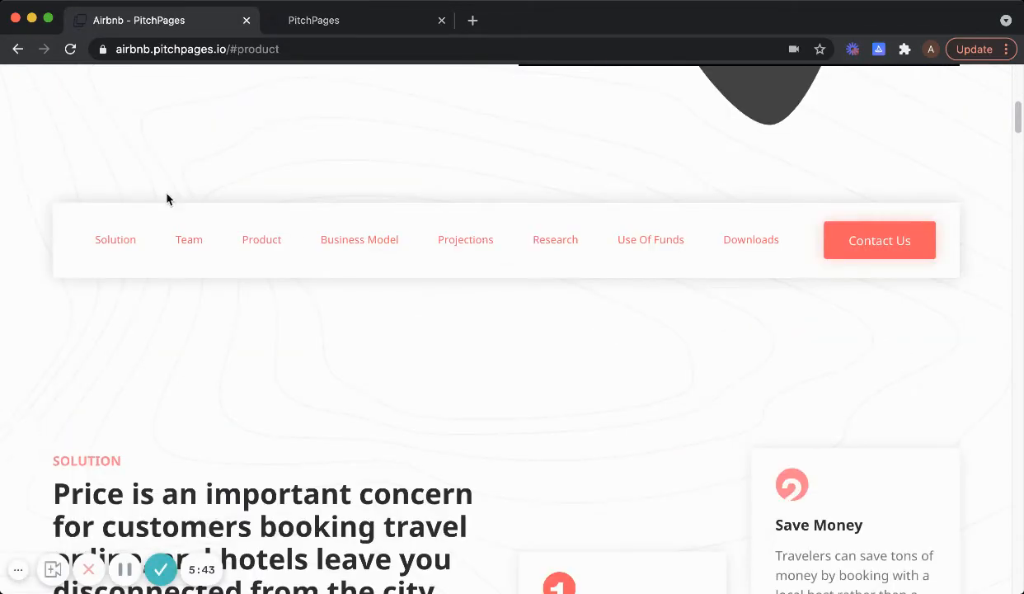
pyautogui.click(124, 239)
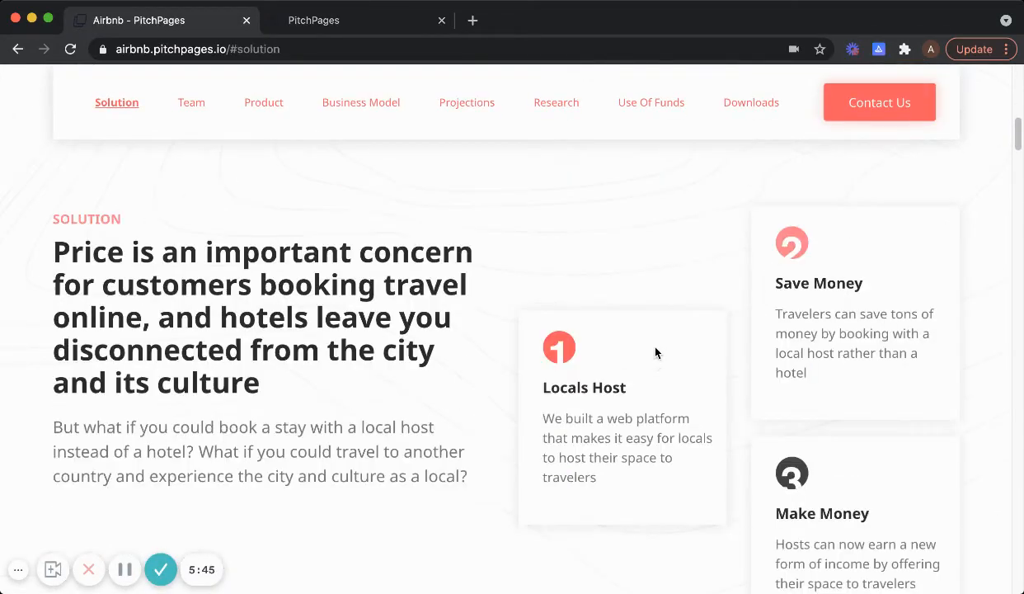
pyautogui.scroll(-2, 656, 352)
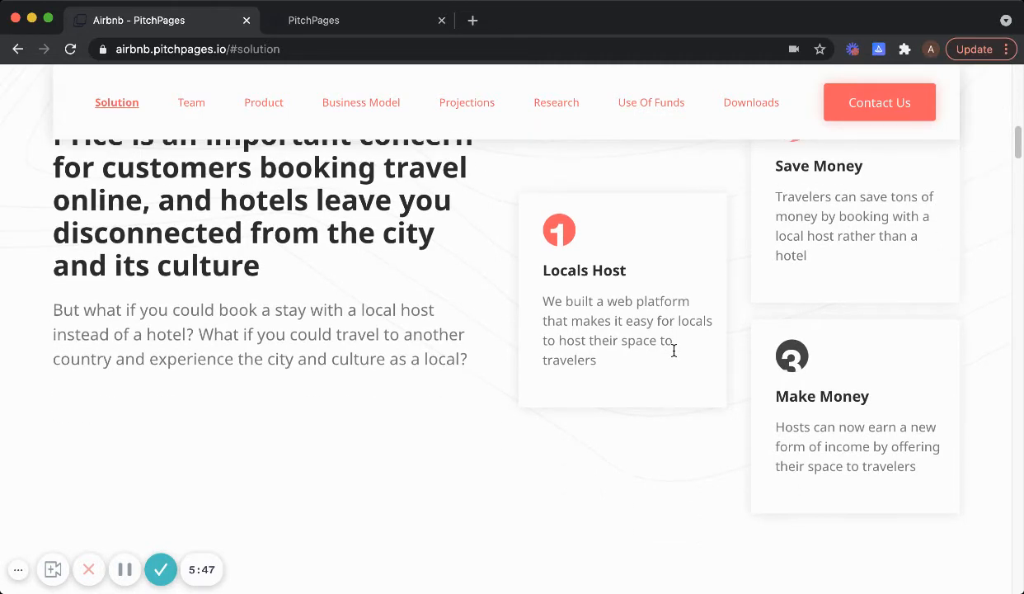
pyautogui.scroll(1, 672, 352)
pyautogui.click(297, 23)
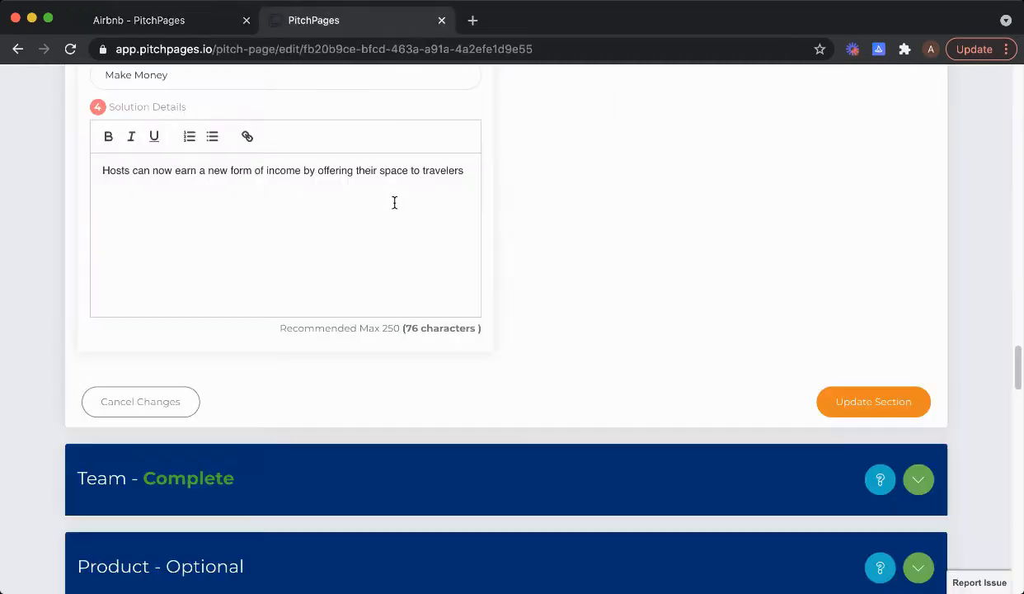
# Expand the wizard's Team section and review its carousel layout option, header and subtext.
pyautogui.scroll(-1, 561, 374)
pyautogui.click(917, 450)
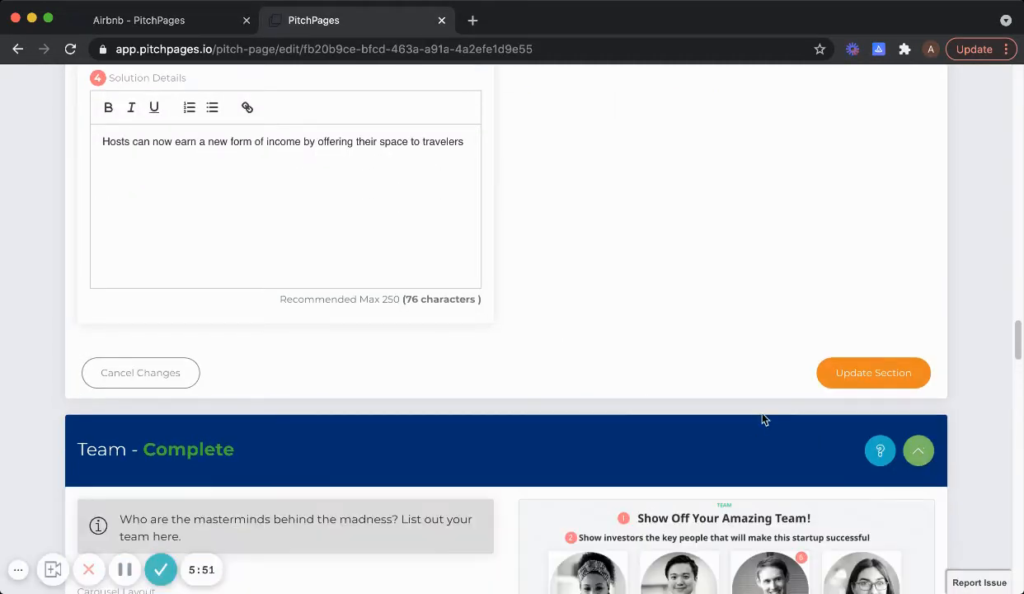
pyautogui.scroll(-5, 738, 411)
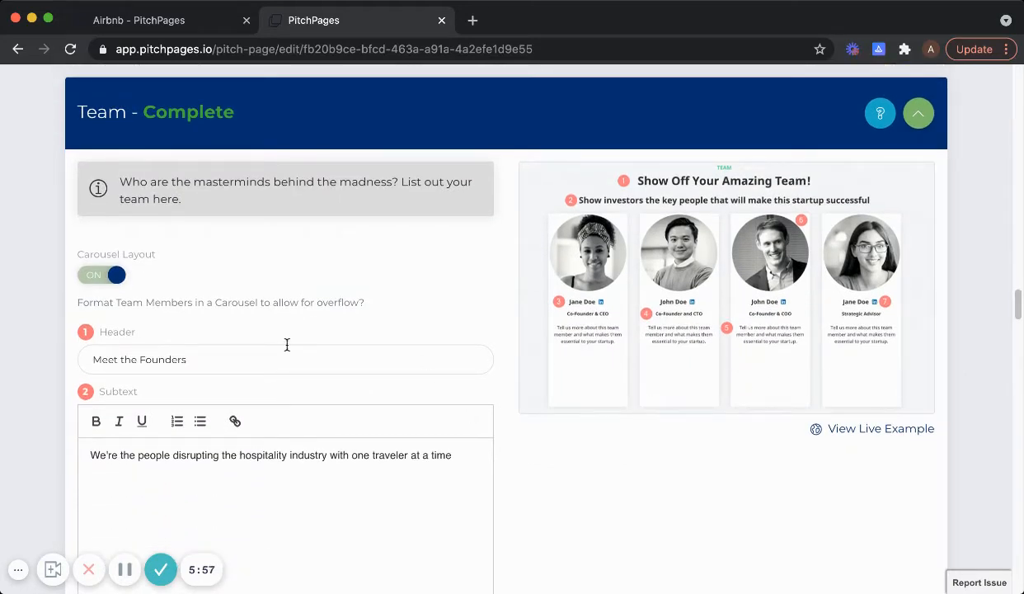
pyautogui.scroll(-1, 264, 353)
pyautogui.scroll(-5, 240, 339)
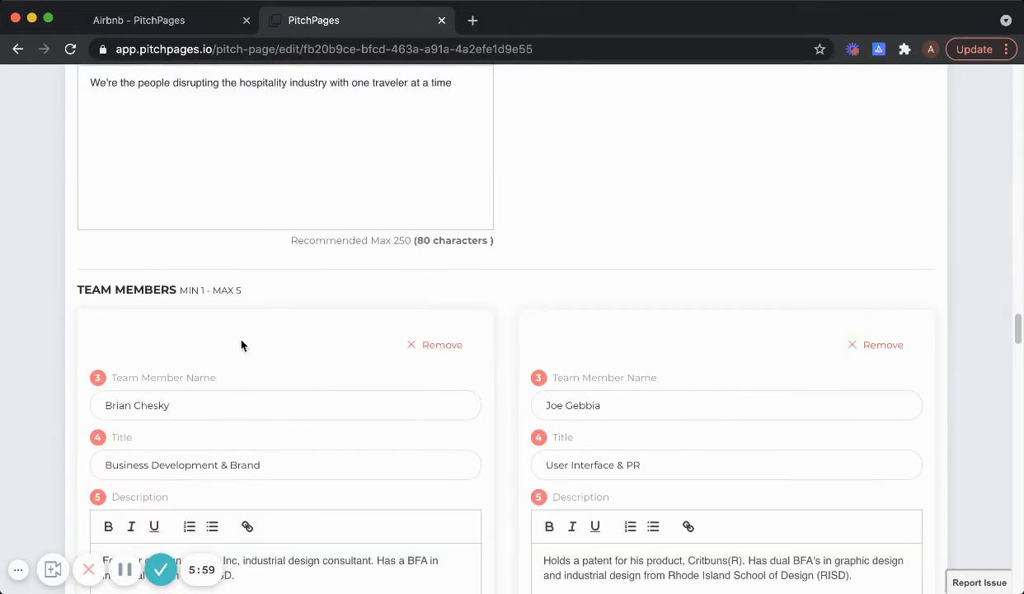
# Examine the name, title, description, image and LinkedIn profile fields for each of the Team section's members.
pyautogui.scroll(-1, 242, 344)
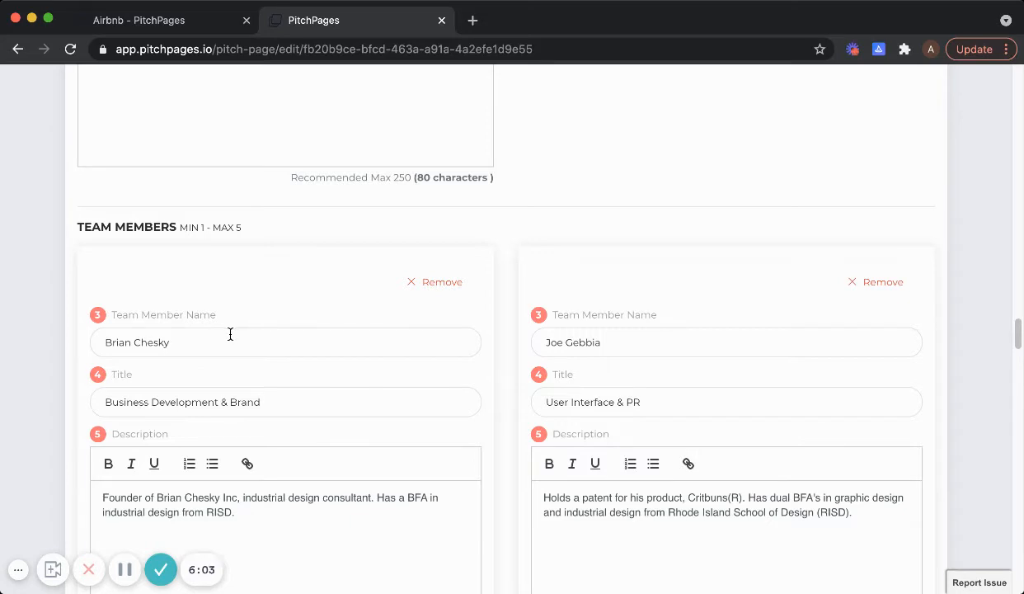
pyautogui.scroll(-1, 236, 330)
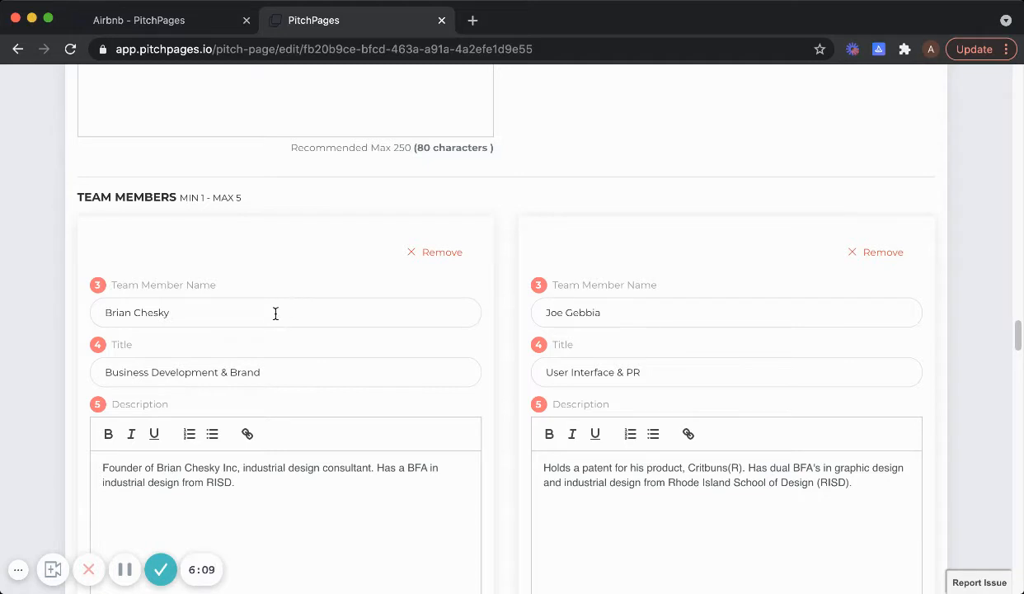
pyautogui.scroll(-5, 291, 327)
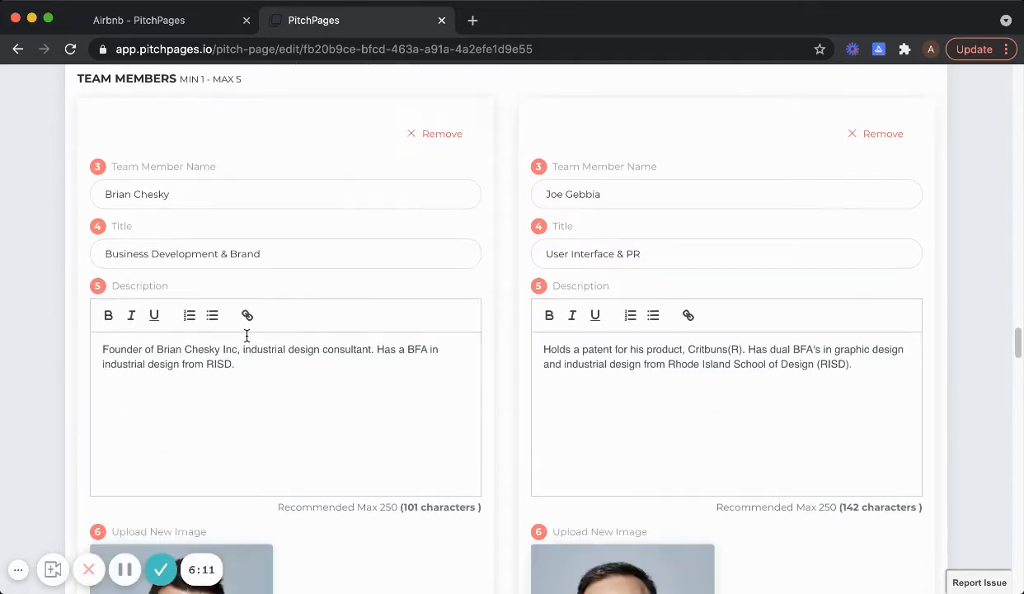
pyautogui.scroll(-10, 362, 363)
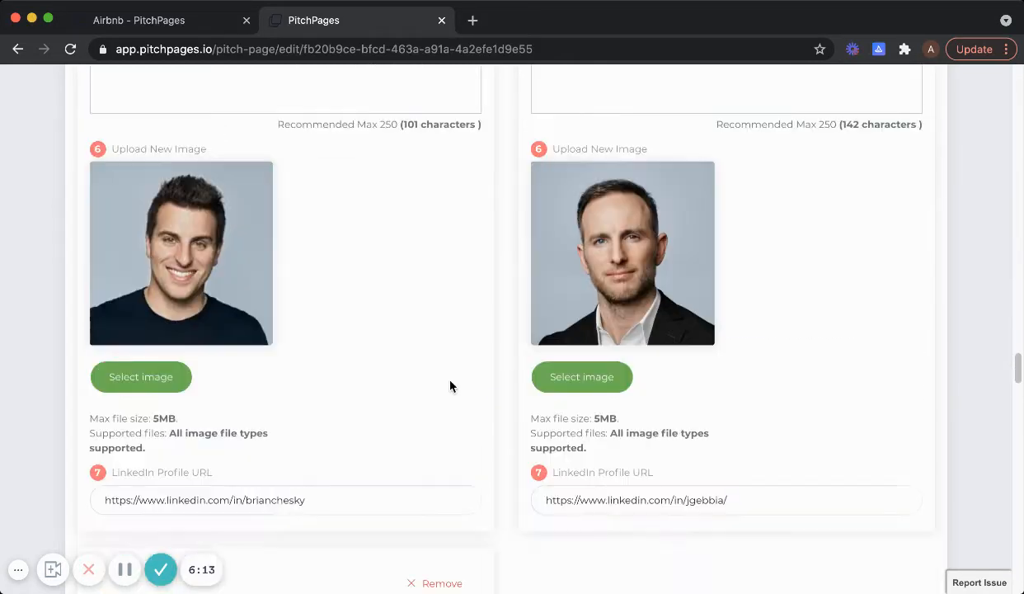
pyautogui.scroll(1, 453, 386)
pyautogui.scroll(-15, 452, 384)
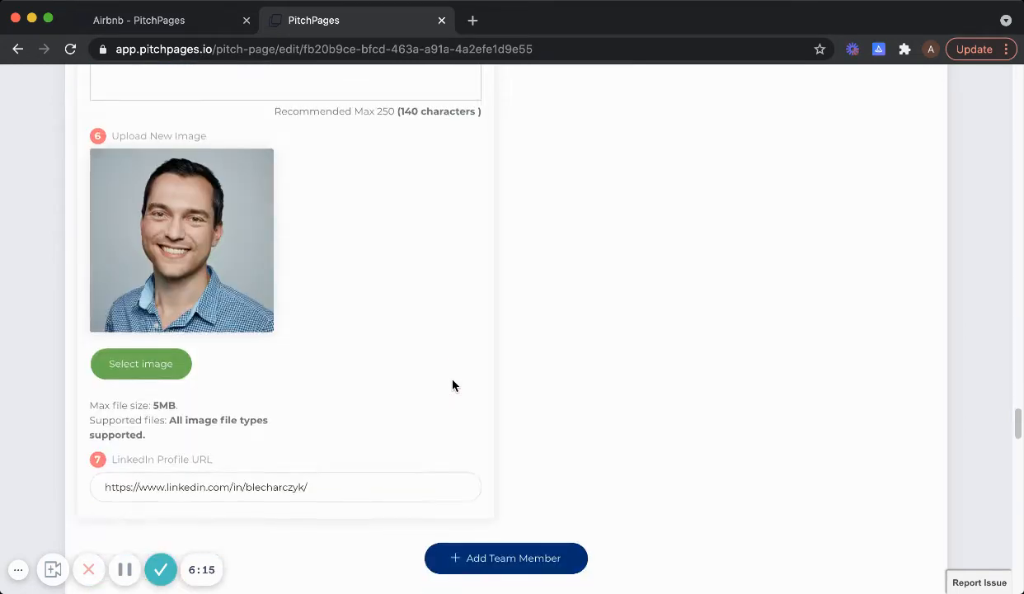
pyautogui.scroll(9, 452, 384)
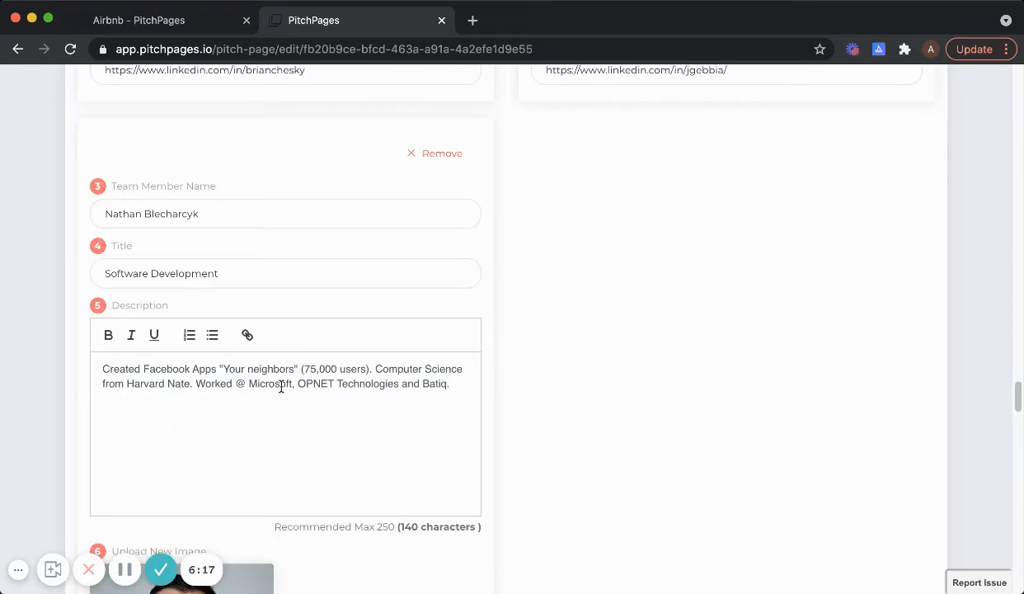
pyautogui.scroll(-1, 309, 386)
pyautogui.scroll(-11, 330, 392)
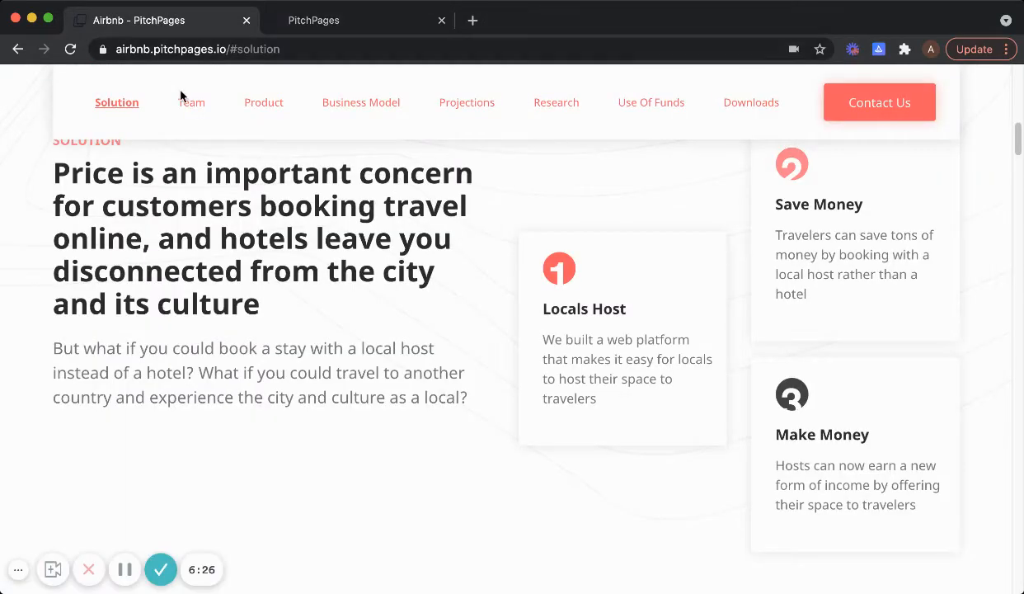
# Switch to the published Airbnb page and examine how the Team section displays its heading and member cards.
pyautogui.click(191, 103)
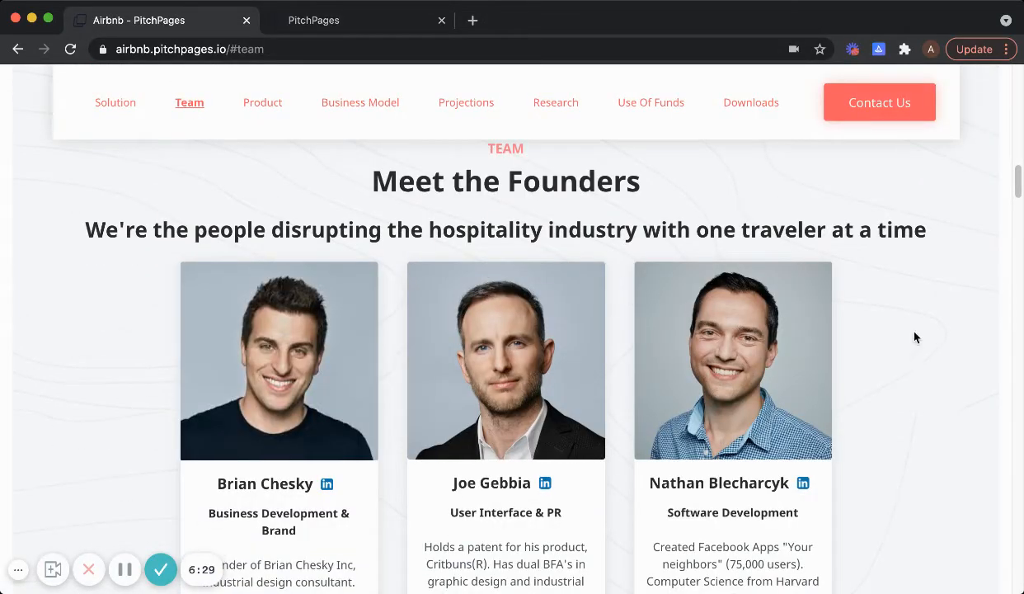
pyautogui.scroll(-1, 914, 336)
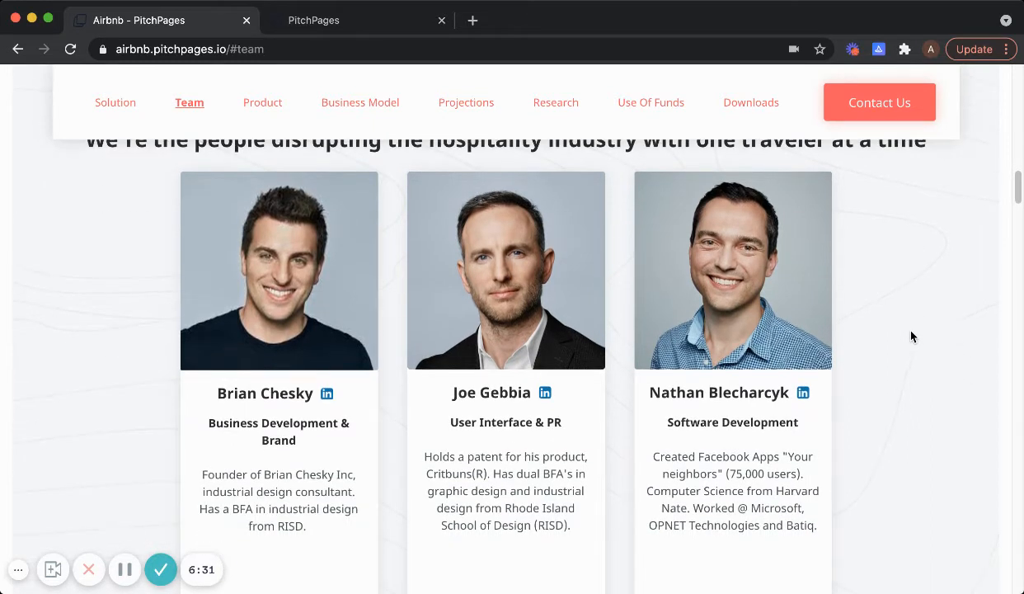
pyautogui.scroll(1, 912, 336)
pyautogui.scroll(1, 912, 335)
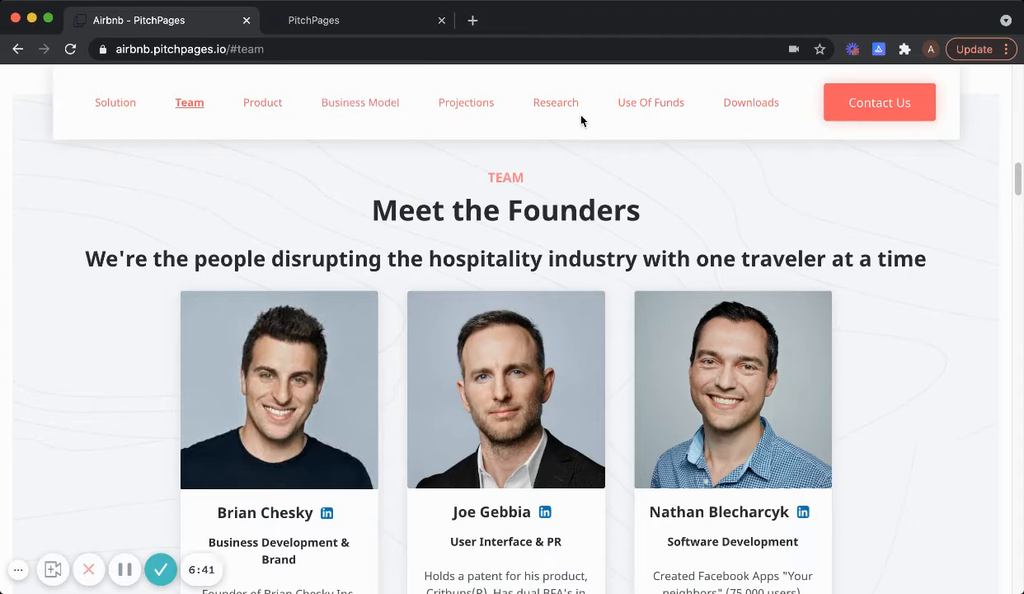
pyautogui.scroll(-2, 267, 190)
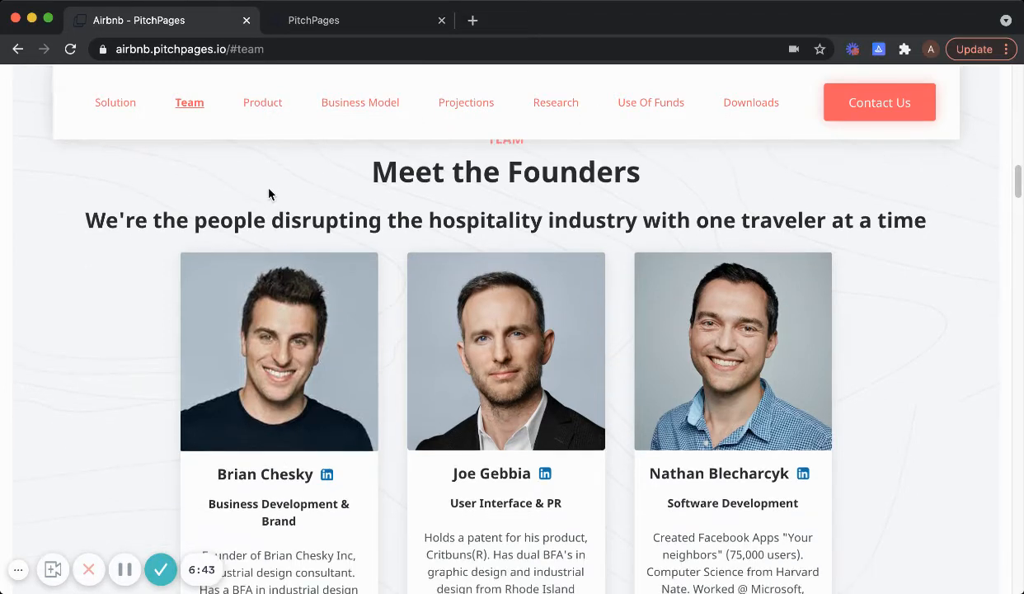
pyautogui.scroll(-5, 273, 188)
pyautogui.scroll(4, 276, 194)
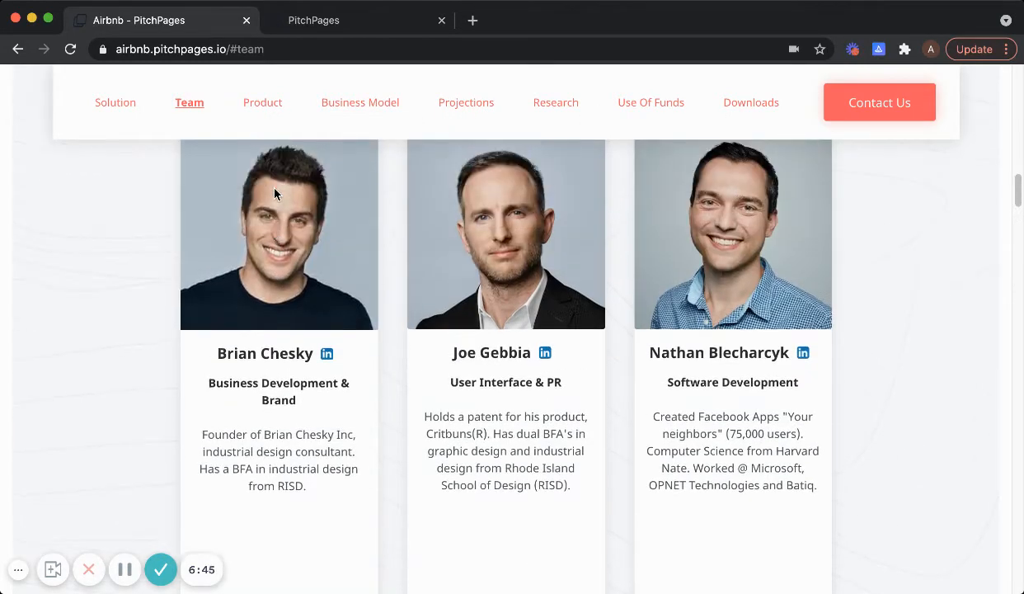
pyautogui.scroll(-1, 276, 193)
pyautogui.scroll(-1, 463, 390)
pyautogui.scroll(6, 463, 391)
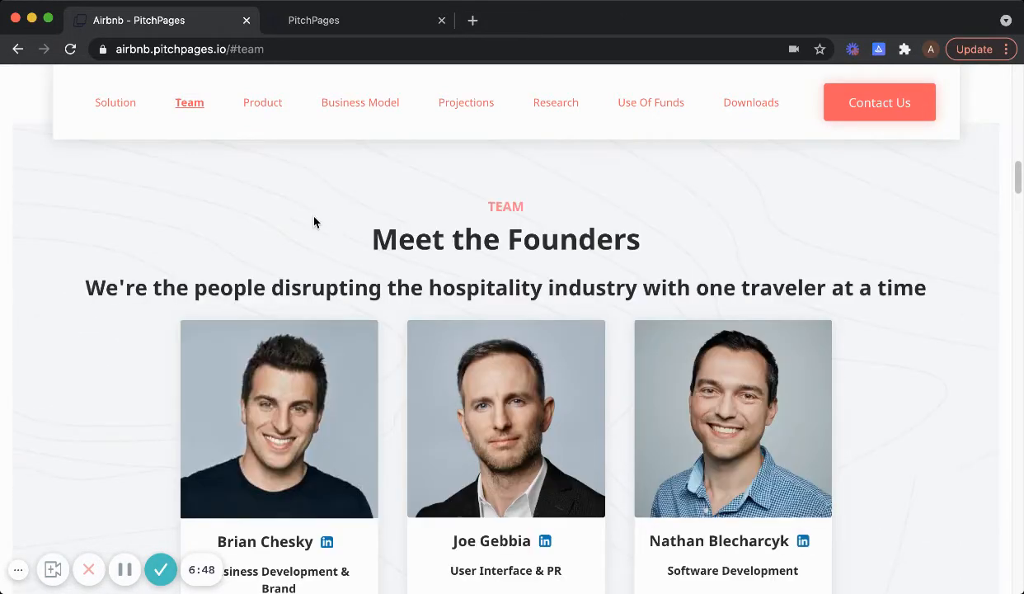
# Return to the wizard and collapse the expanded sections from Team and Solution up through Introduction.
pyautogui.click(322, 25)
pyautogui.scroll(-5, 849, 510)
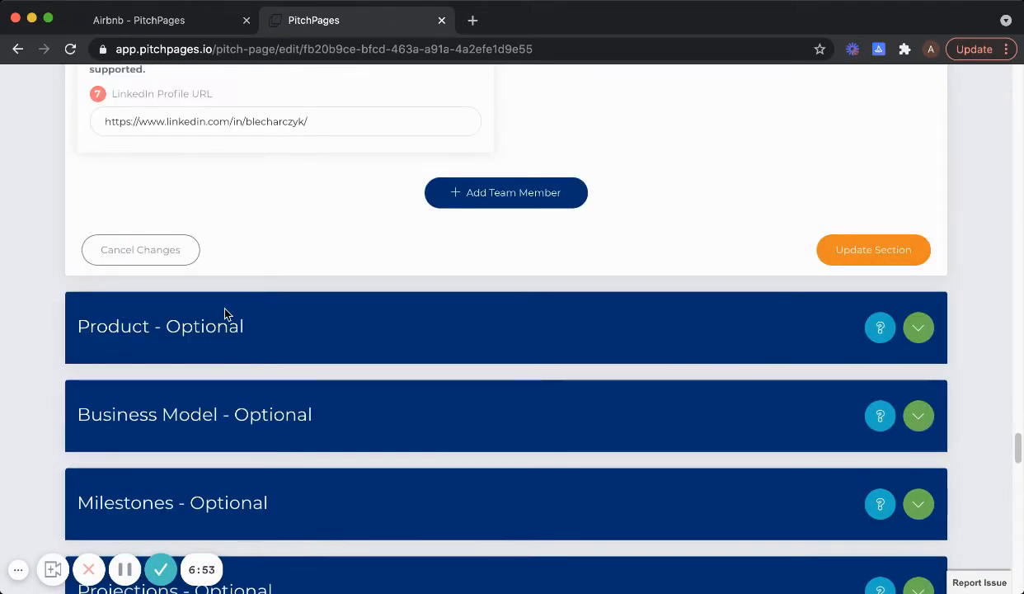
pyautogui.scroll(4, 682, 368)
pyautogui.scroll(15, 681, 369)
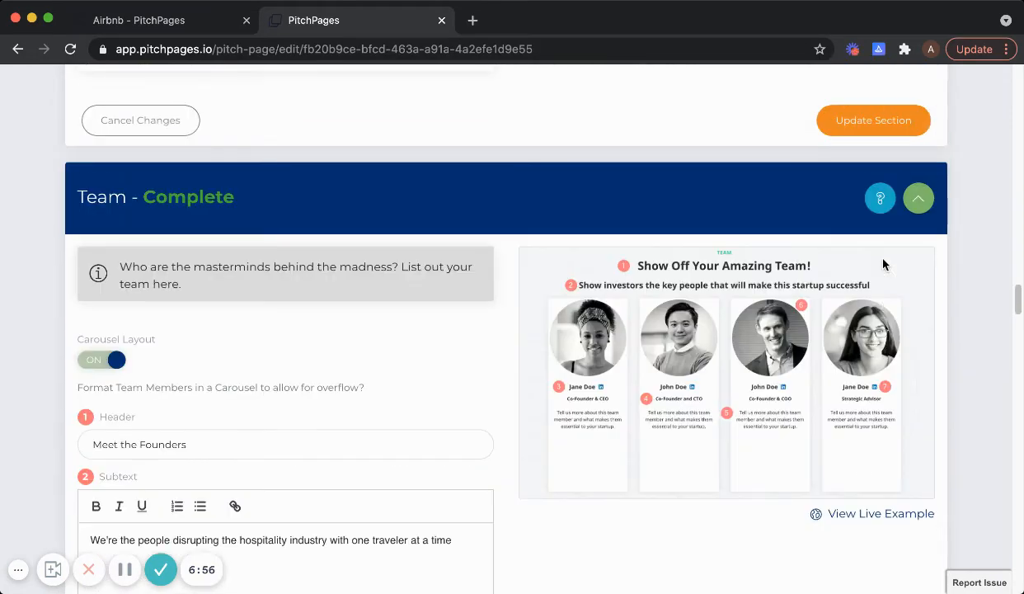
pyautogui.click(915, 199)
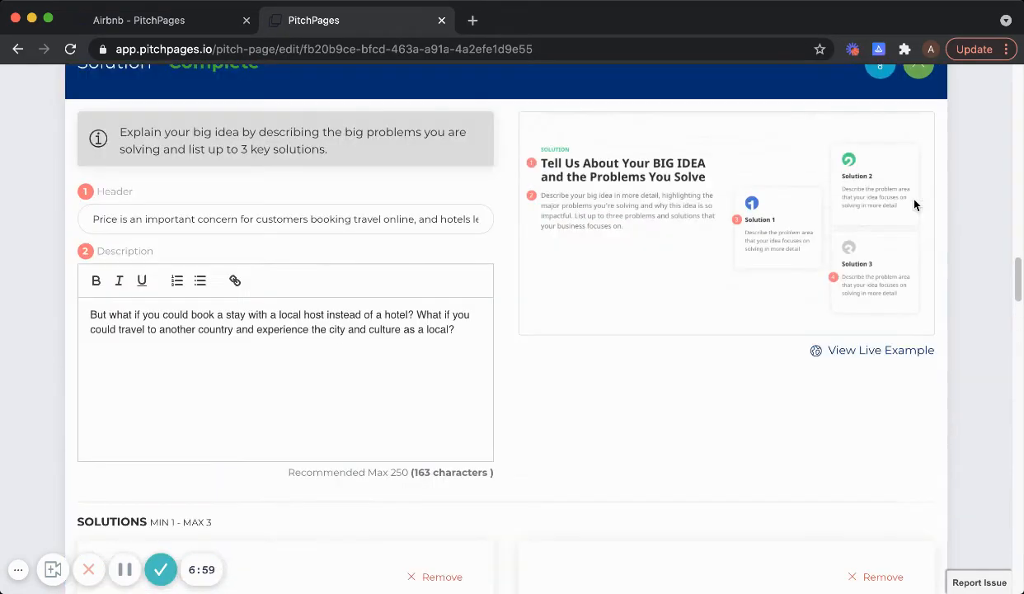
pyautogui.click(915, 75)
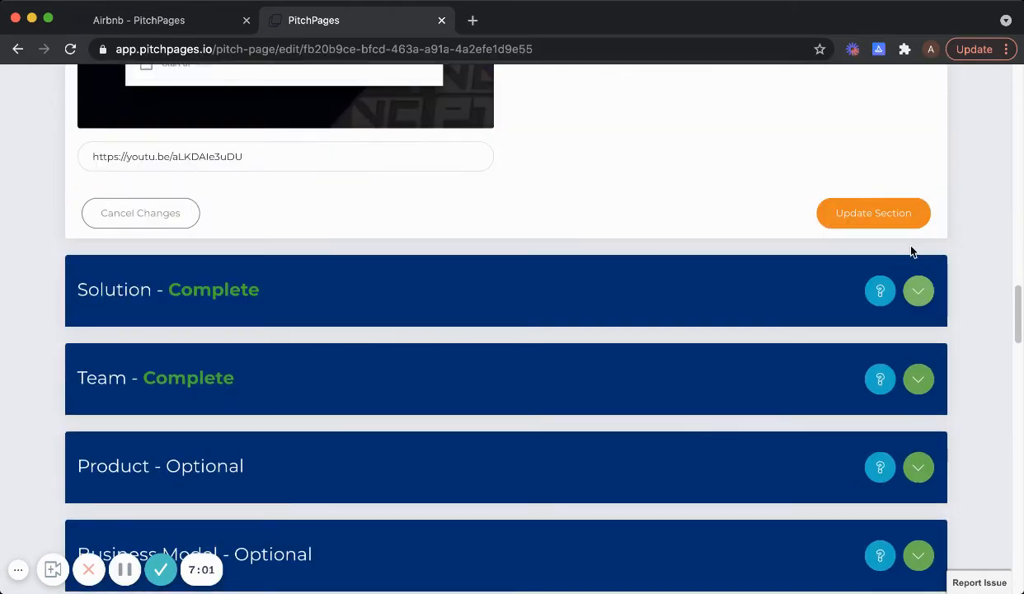
pyautogui.click(886, 216)
pyautogui.click(919, 73)
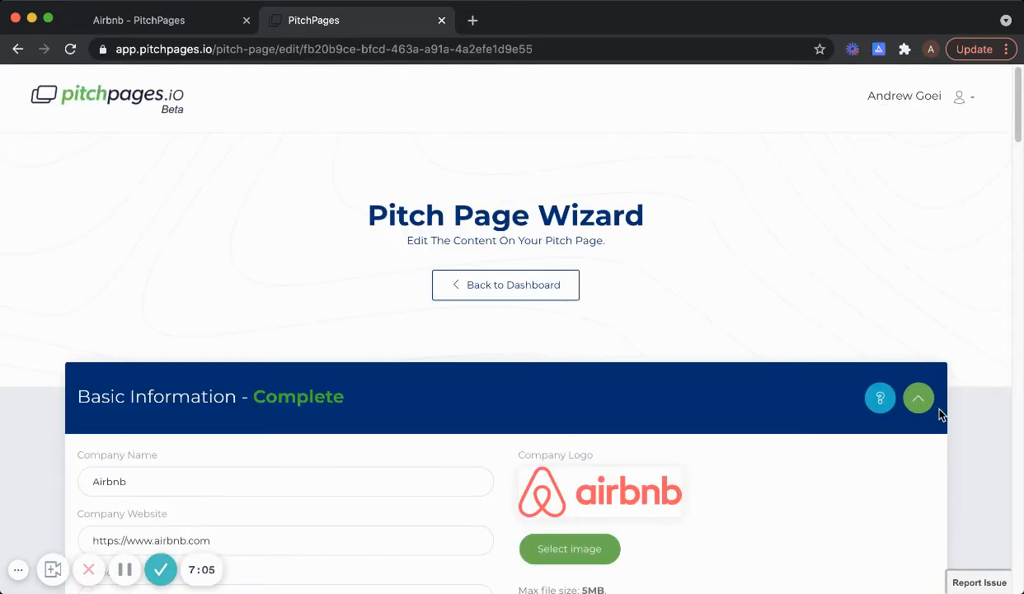
# Collapse the Basic Information section and review the wizard's list of completed and optional sections.
pyautogui.click(916, 399)
pyautogui.scroll(-2, 580, 369)
pyautogui.scroll(-1, 580, 370)
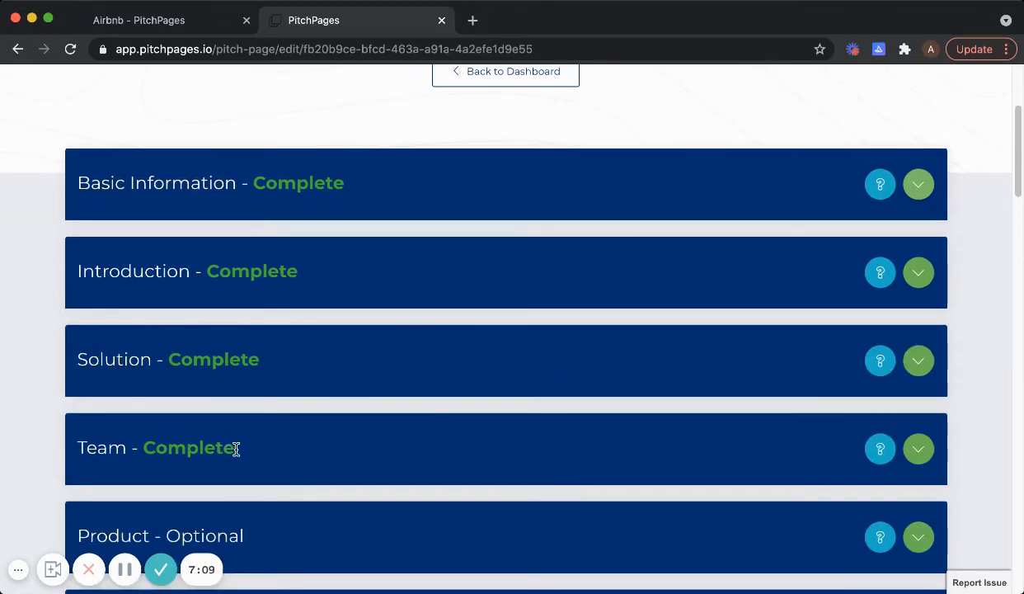
pyautogui.scroll(-3, 303, 446)
pyautogui.scroll(-3, 302, 446)
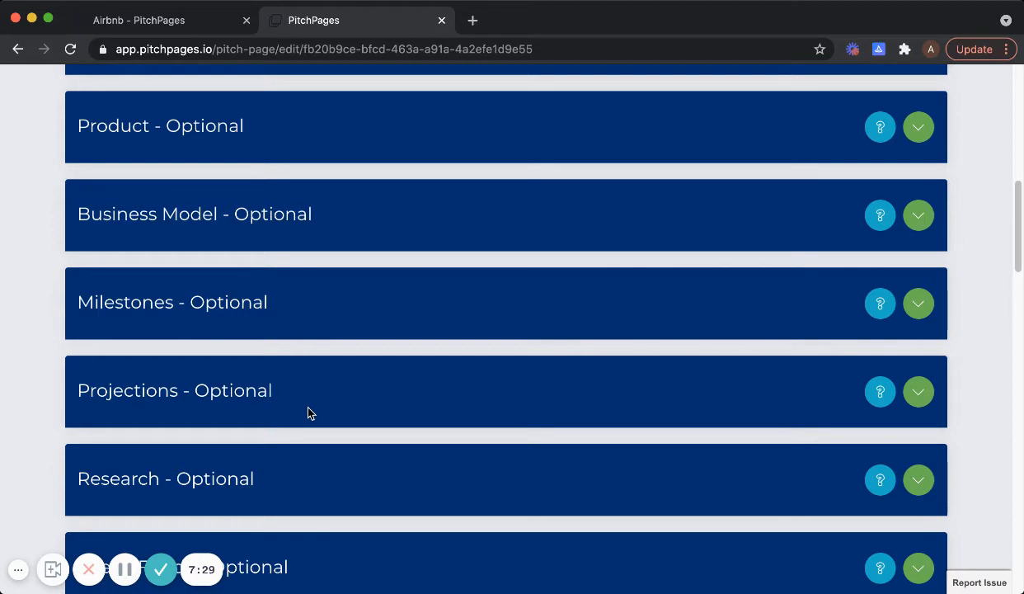
pyautogui.scroll(5, 305, 367)
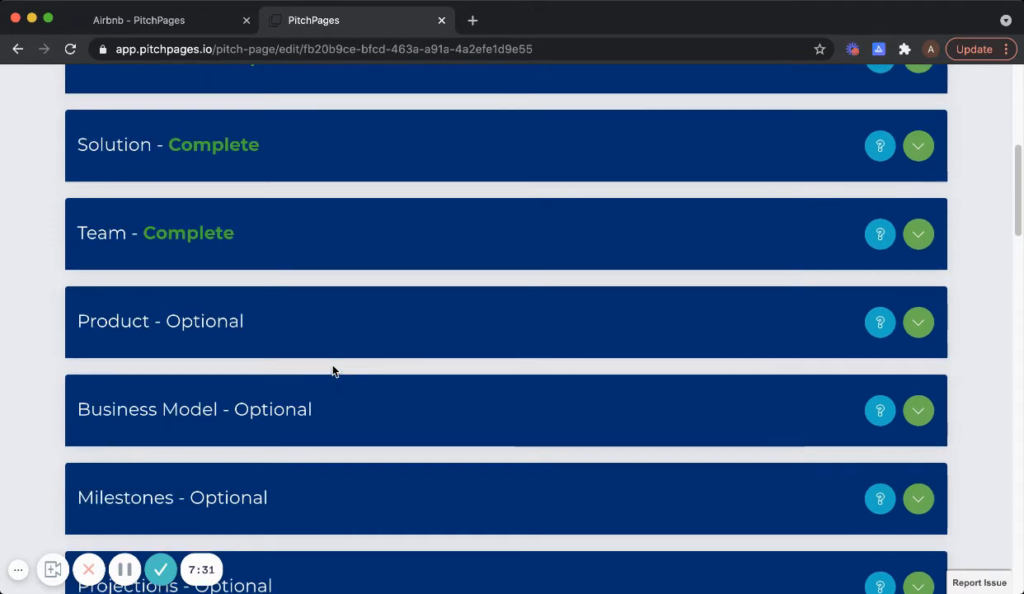
pyautogui.scroll(-3, 361, 352)
pyautogui.scroll(-1, 363, 353)
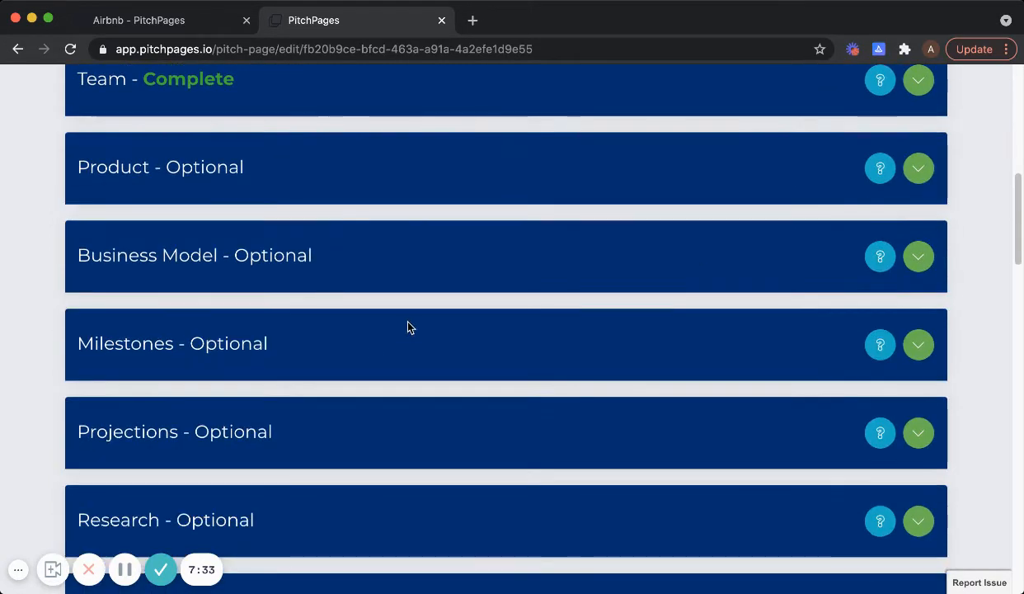
# Expand the wizard's Product section and review its guidance, header and layout preview.
pyautogui.click(919, 168)
pyautogui.scroll(-1, 462, 263)
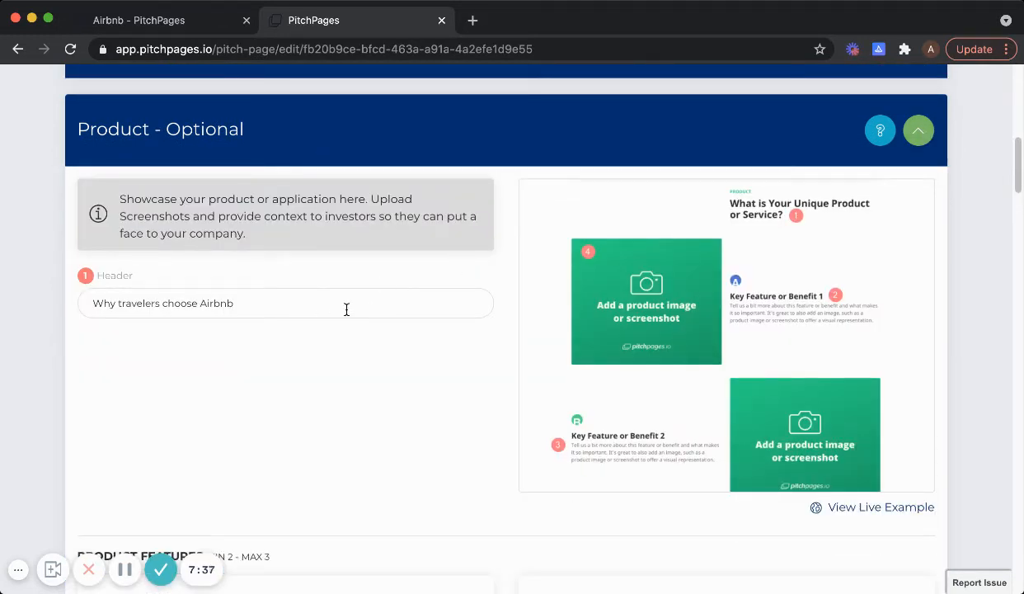
pyautogui.scroll(-3, 334, 356)
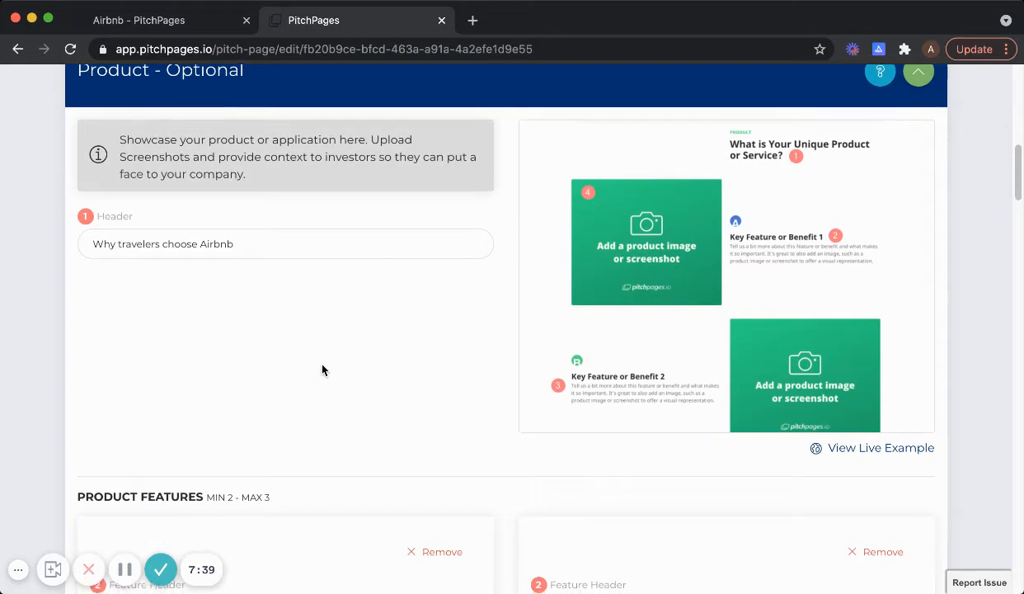
pyautogui.scroll(-3, 330, 363)
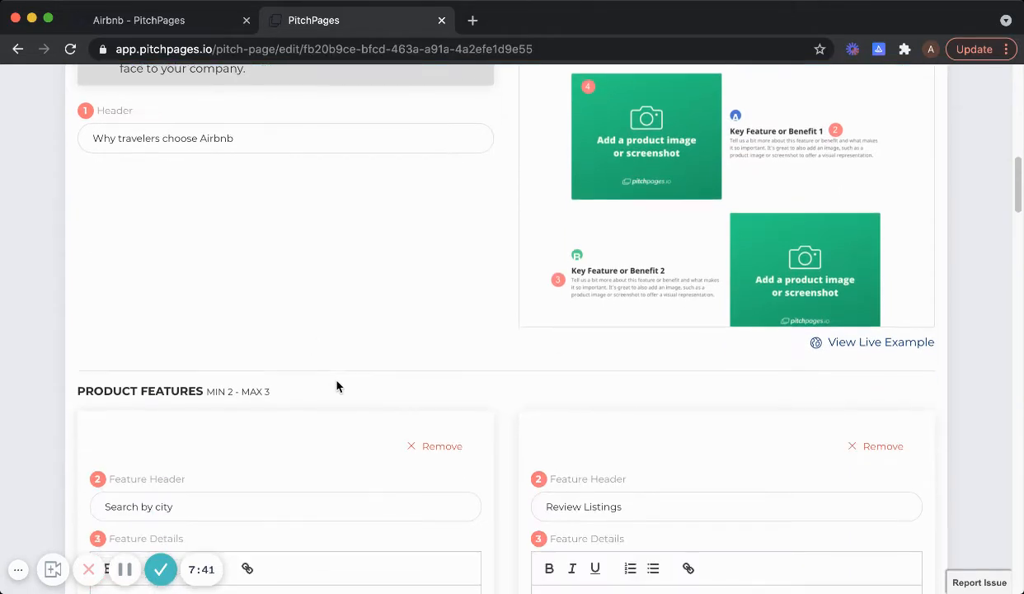
pyautogui.scroll(-1, 341, 388)
pyautogui.scroll(-5, 329, 323)
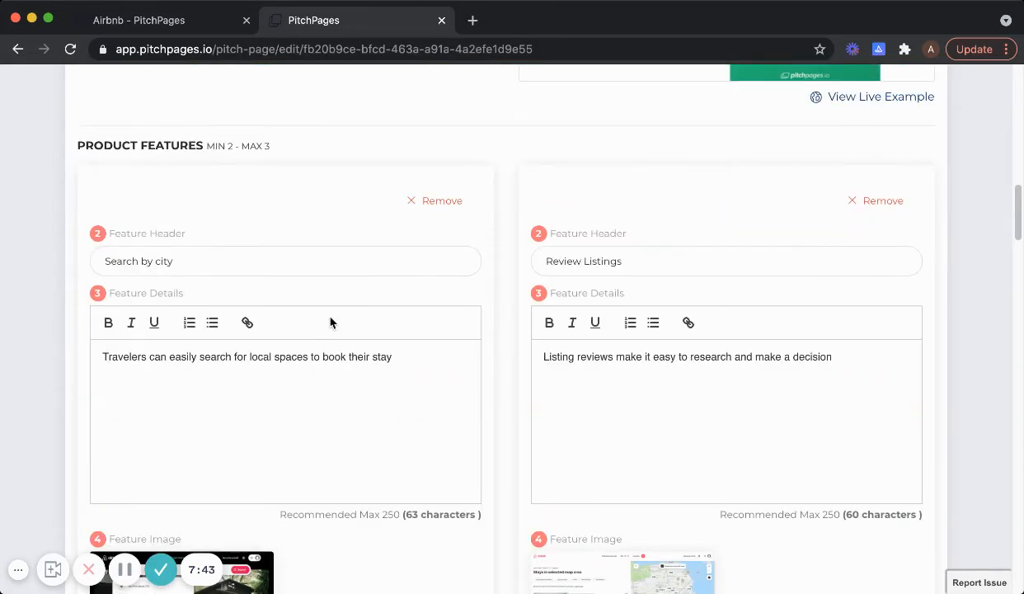
pyautogui.scroll(8, 353, 320)
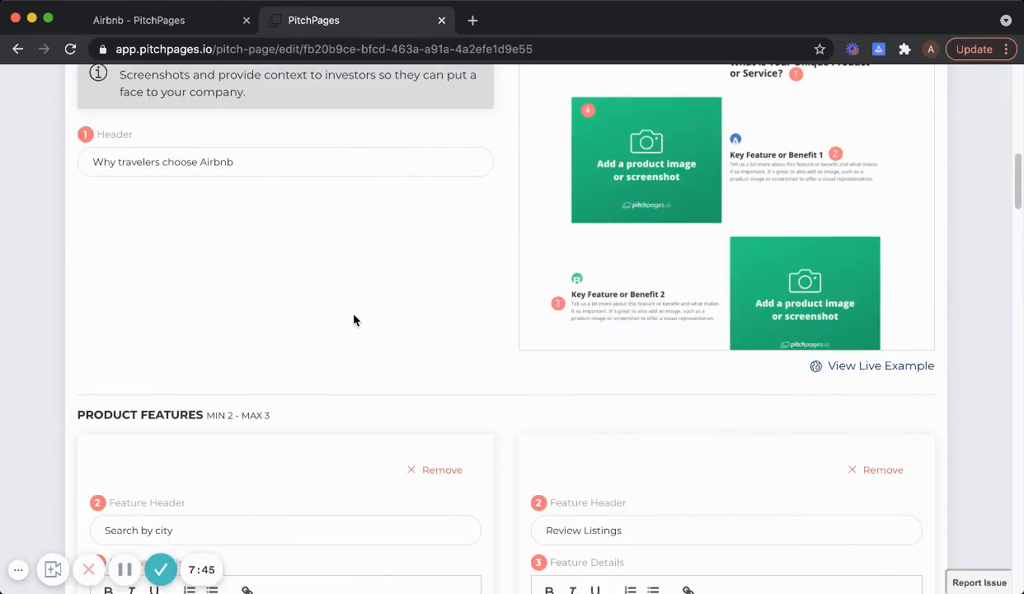
# Examine the header, details and image fields of the "Search by city" and "Review Listings" product features.
pyautogui.scroll(-5, 353, 317)
pyautogui.scroll(-2, 354, 320)
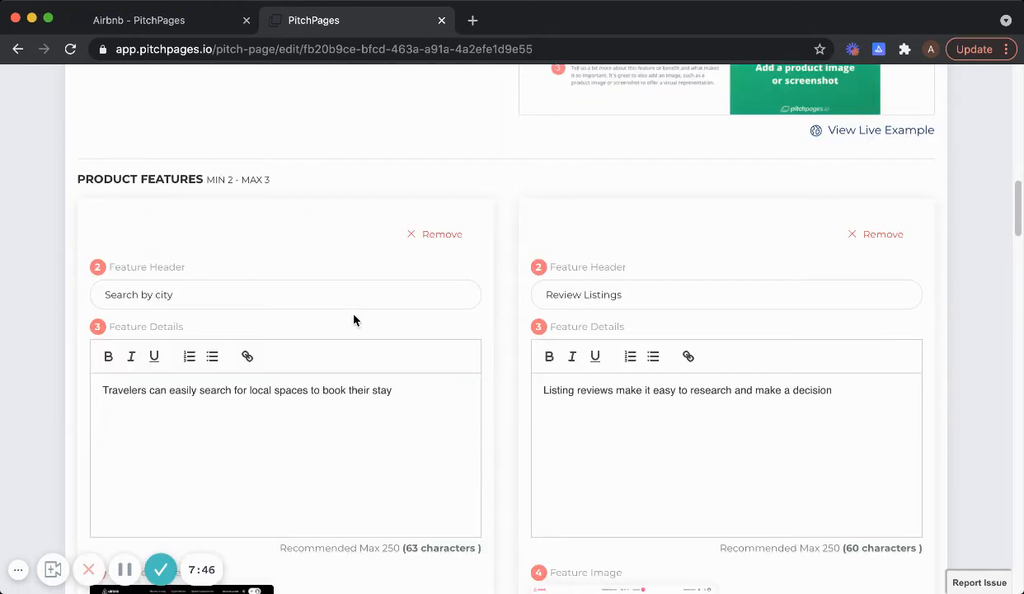
pyautogui.scroll(1, 353, 320)
pyautogui.scroll(-1, 354, 318)
pyautogui.scroll(1, 354, 314)
pyautogui.scroll(-3, 355, 318)
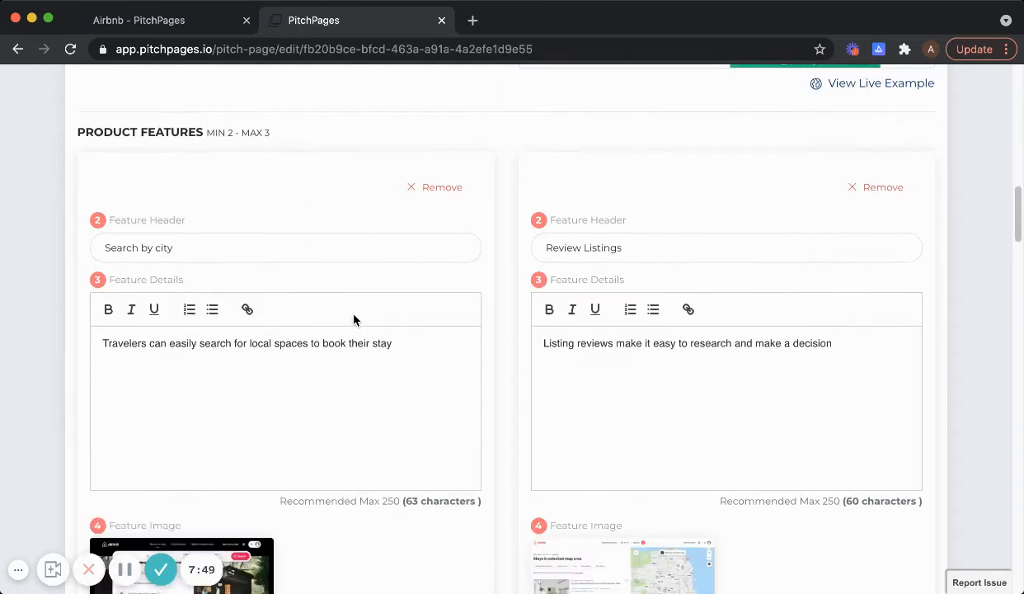
pyautogui.scroll(-1, 405, 320)
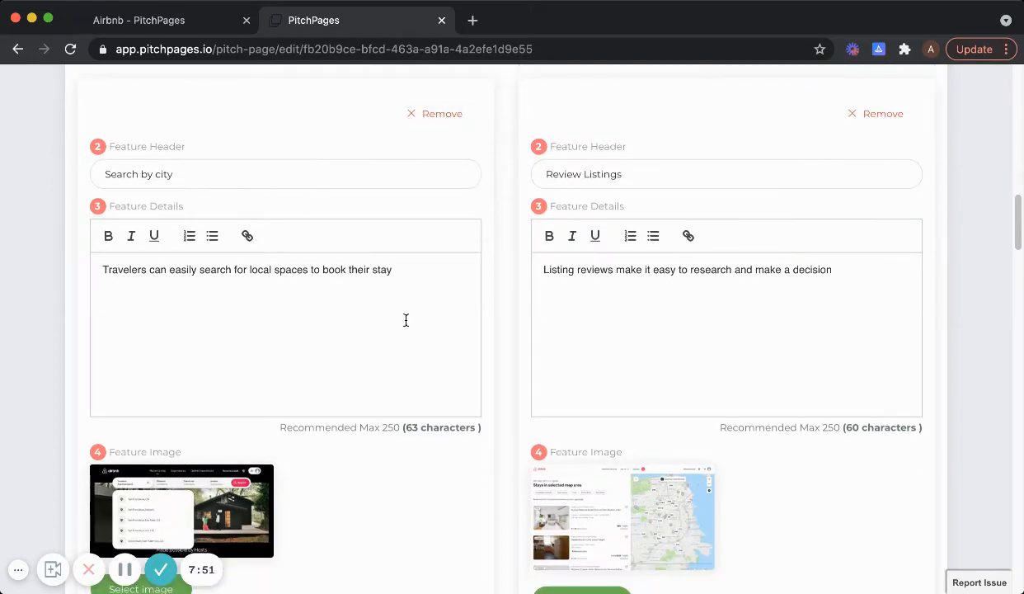
pyautogui.scroll(-1, 253, 454)
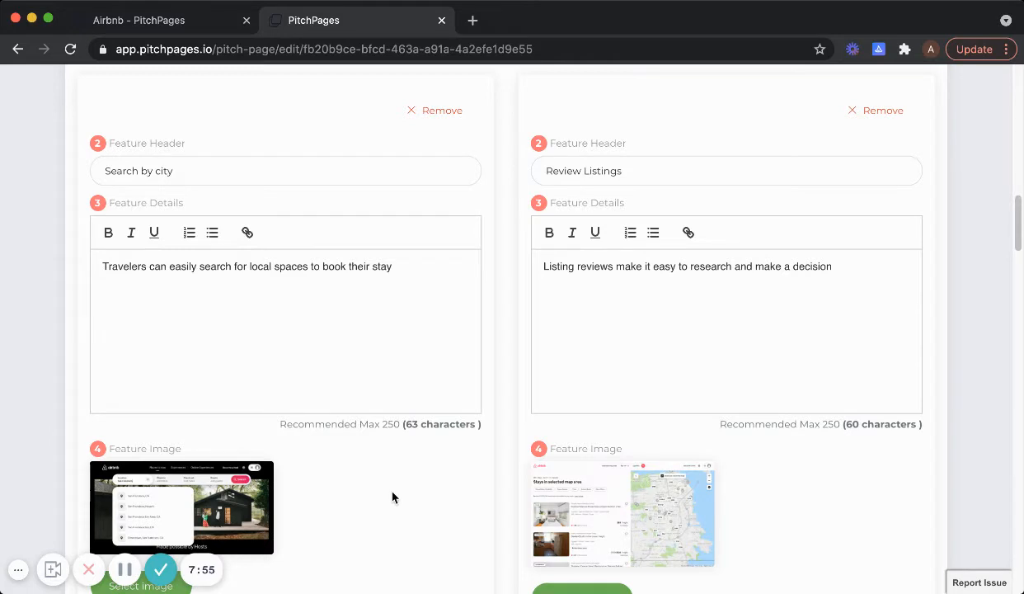
pyautogui.scroll(2, 358, 429)
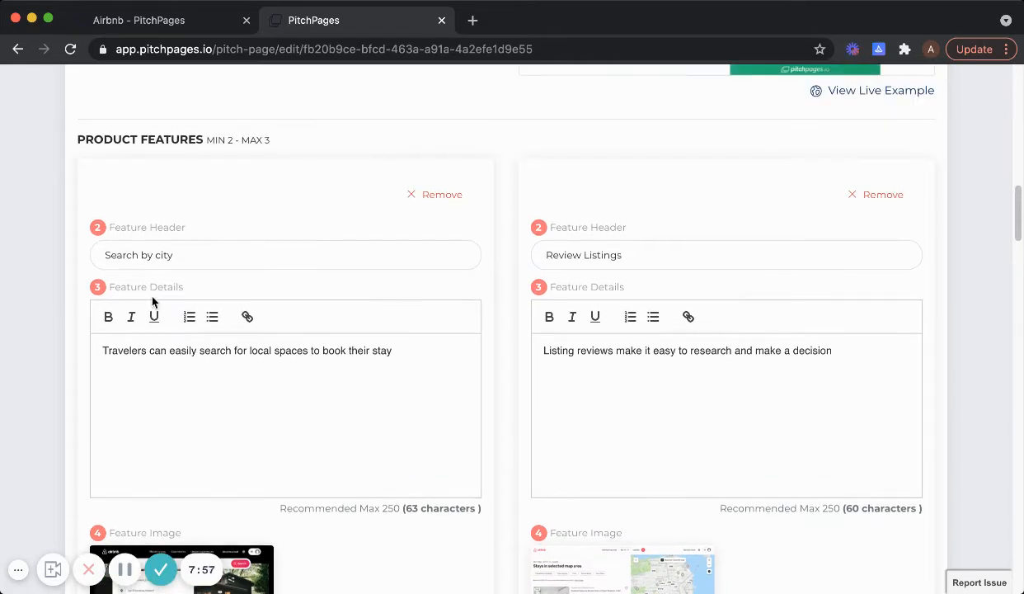
pyautogui.scroll(-1, 136, 257)
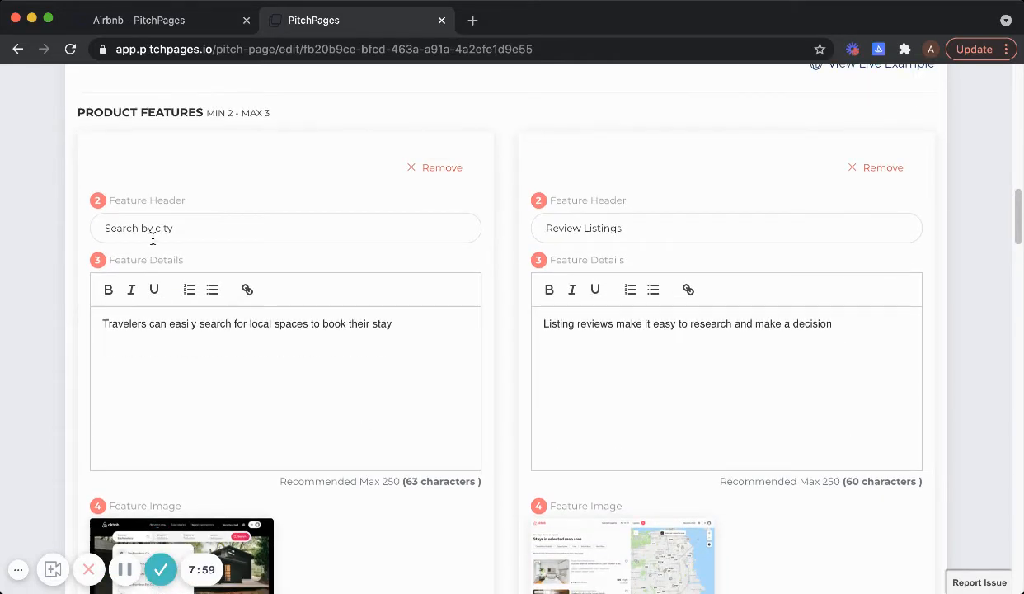
pyautogui.click(144, 227)
pyautogui.moveTo(617, 238); pyautogui.dragTo(534, 228)
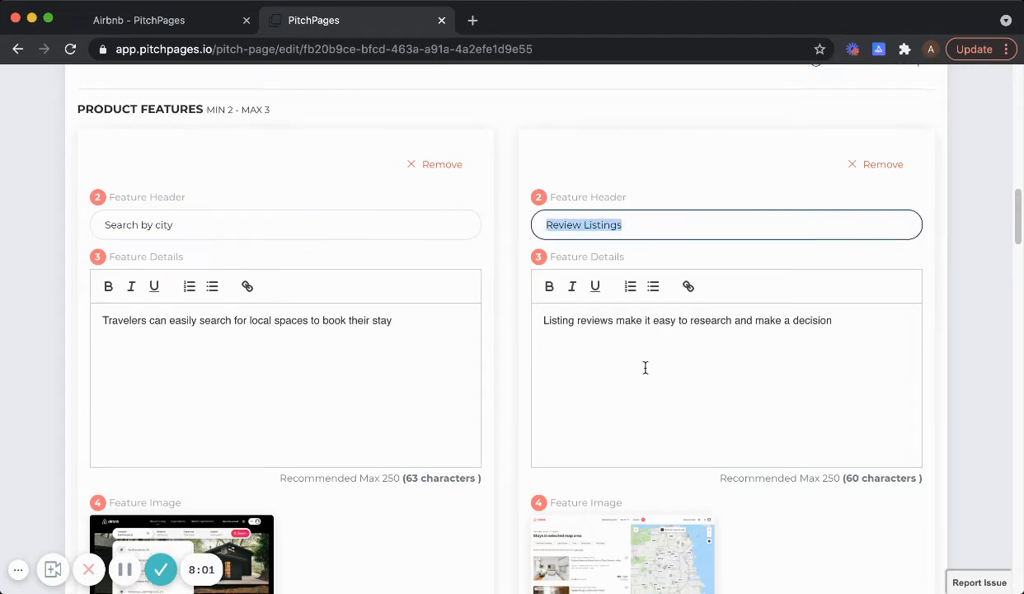
# Examine the feature images and the third product feature, "Book it!", down to the end of the Product section.
pyautogui.scroll(-2, 644, 367)
pyautogui.scroll(-6, 383, 461)
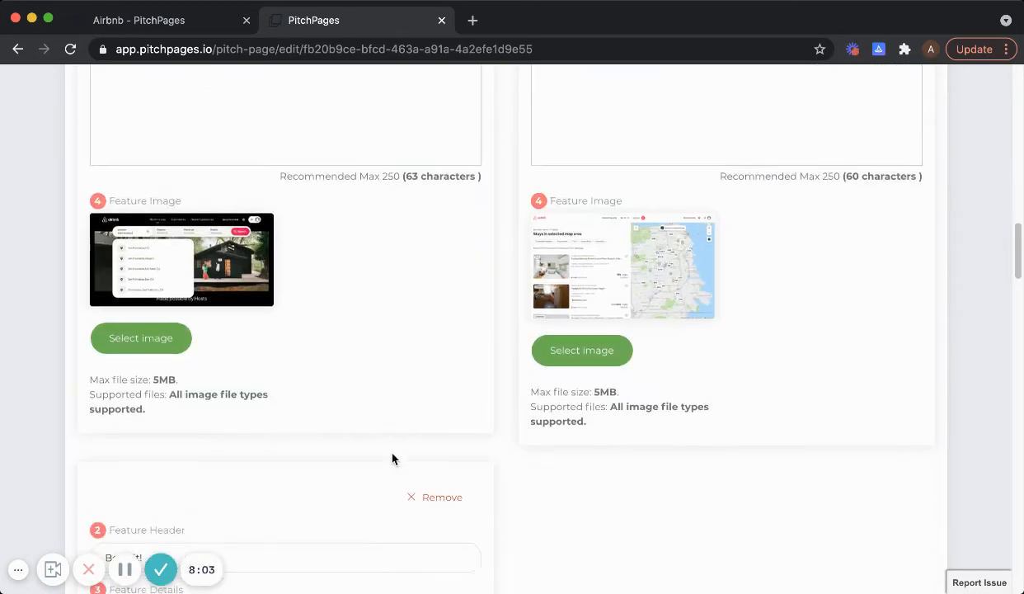
pyautogui.scroll(-1, 384, 439)
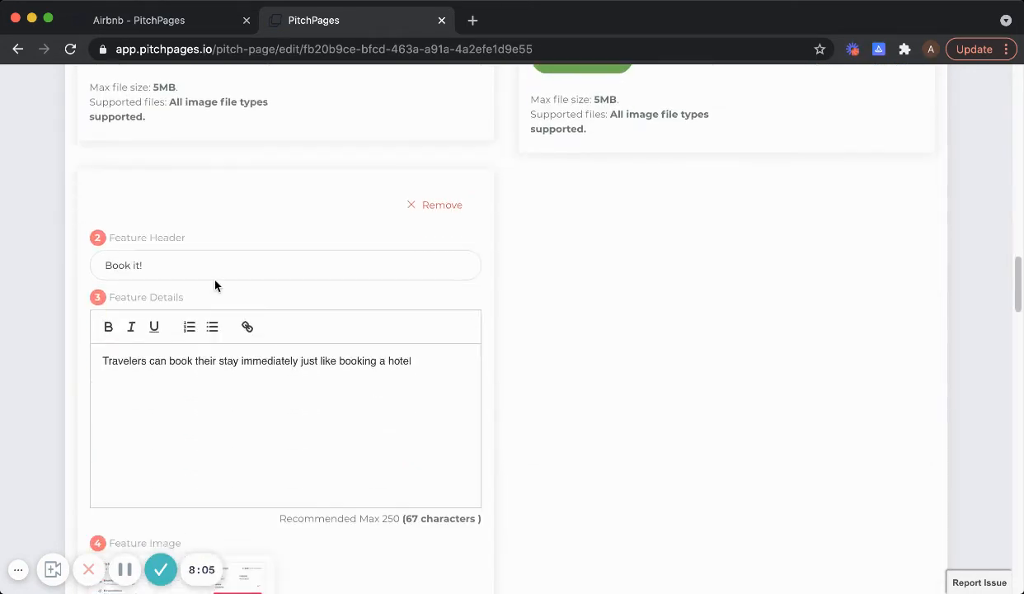
pyautogui.scroll(-2, 216, 341)
pyautogui.scroll(-3, 227, 351)
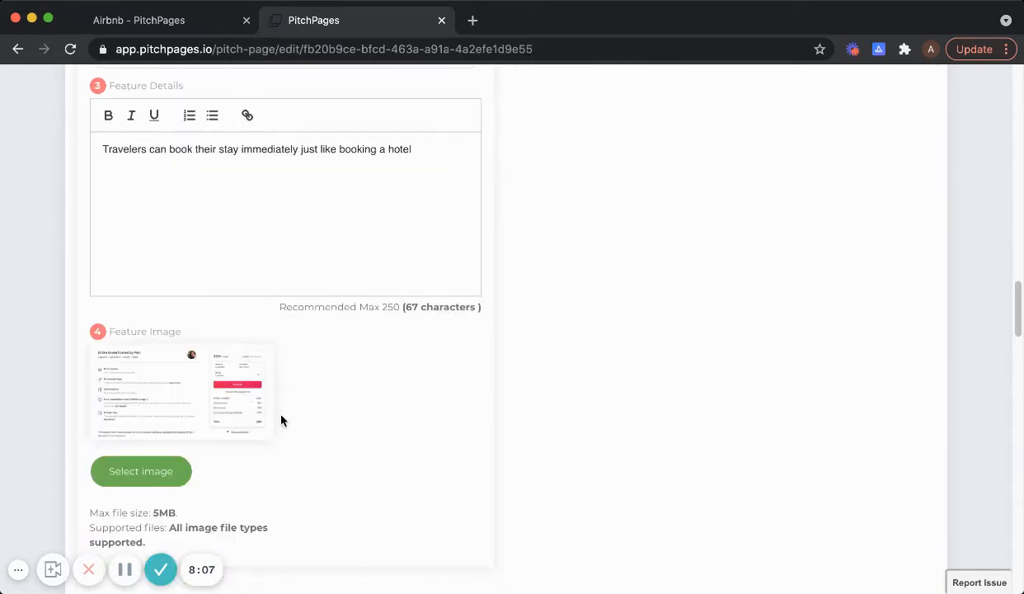
pyautogui.scroll(-2, 326, 432)
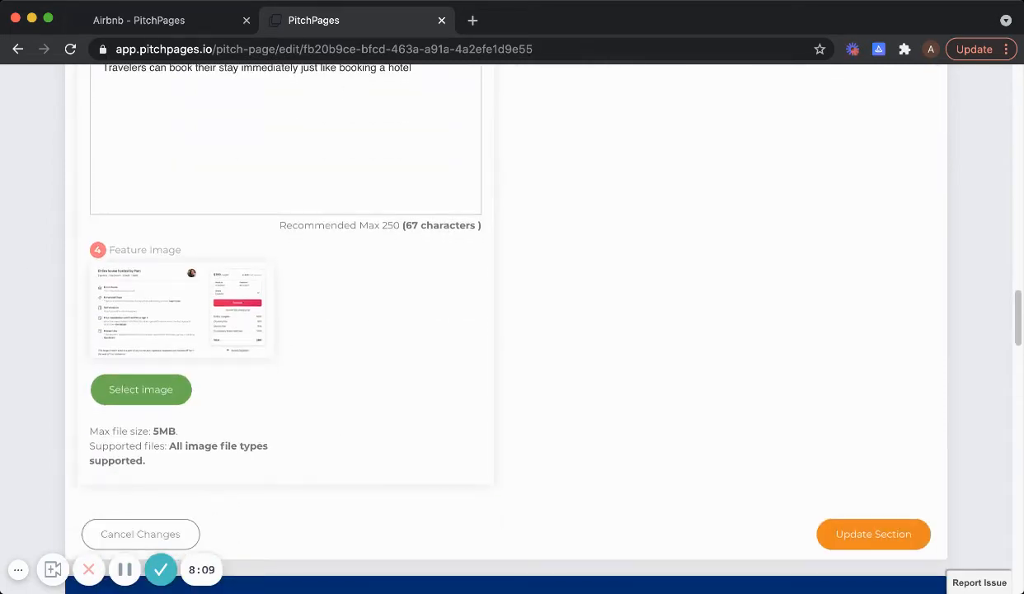
# Switch to the published Airbnb page and examine how its Product section displays the header and features.
pyautogui.click(203, 23)
pyautogui.click(265, 105)
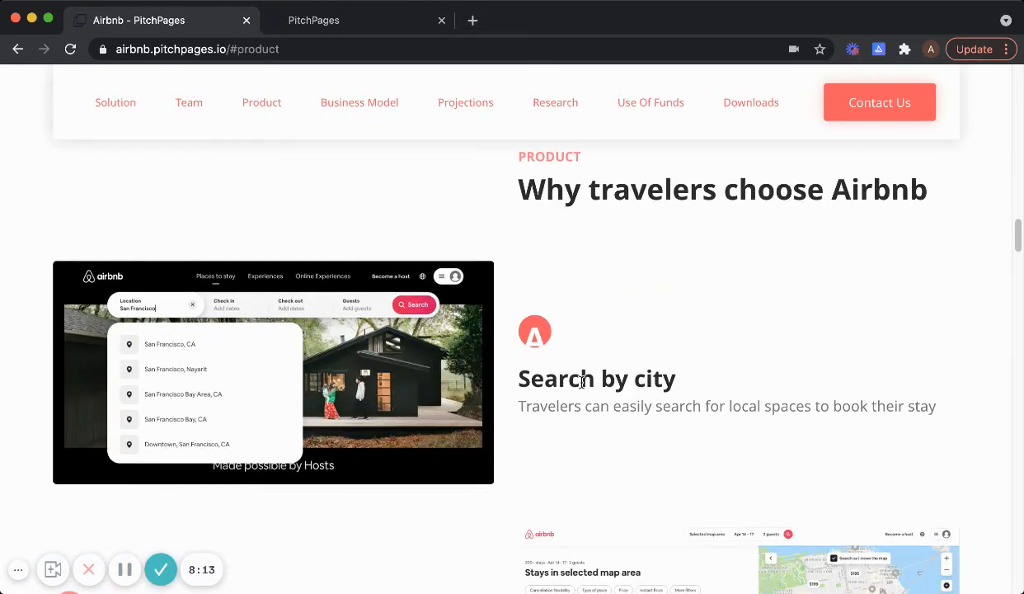
pyautogui.scroll(-5, 582, 381)
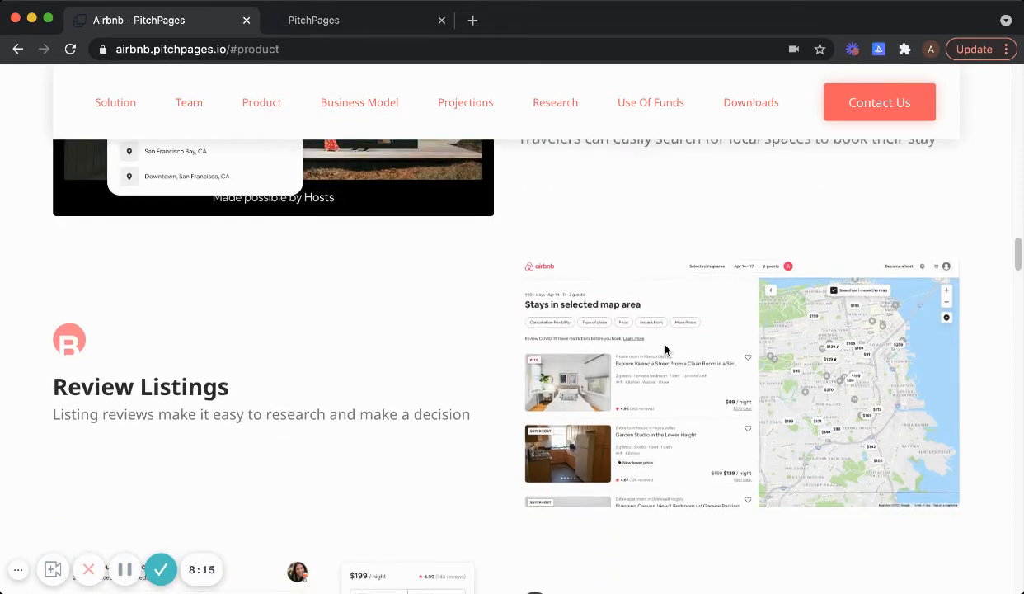
pyautogui.scroll(-7, 664, 348)
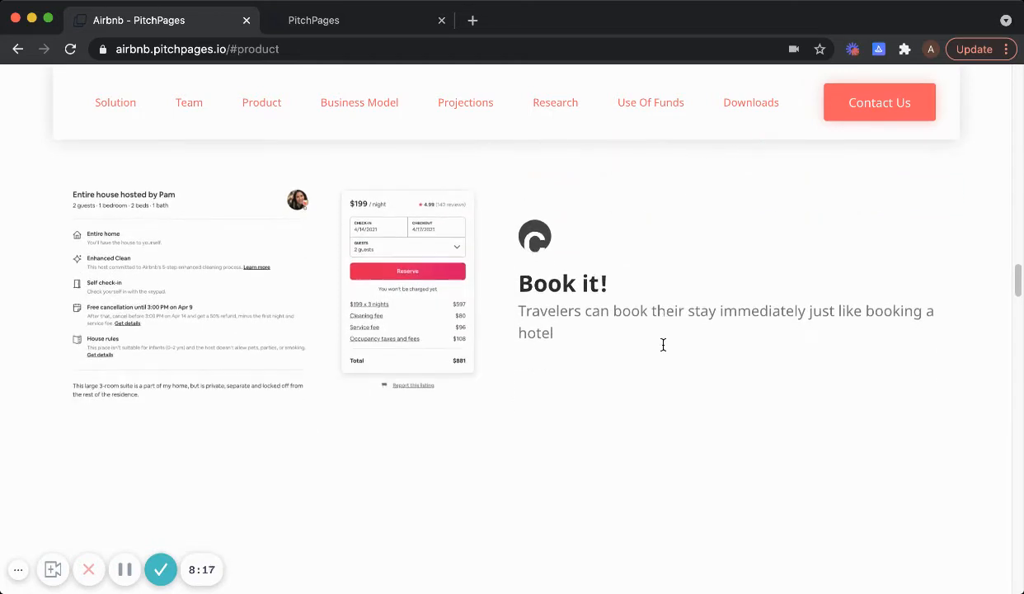
# Check the wizard's Product section briefly, then review the published page's product features again from the heading through "Book it!".
pyautogui.click(320, 28)
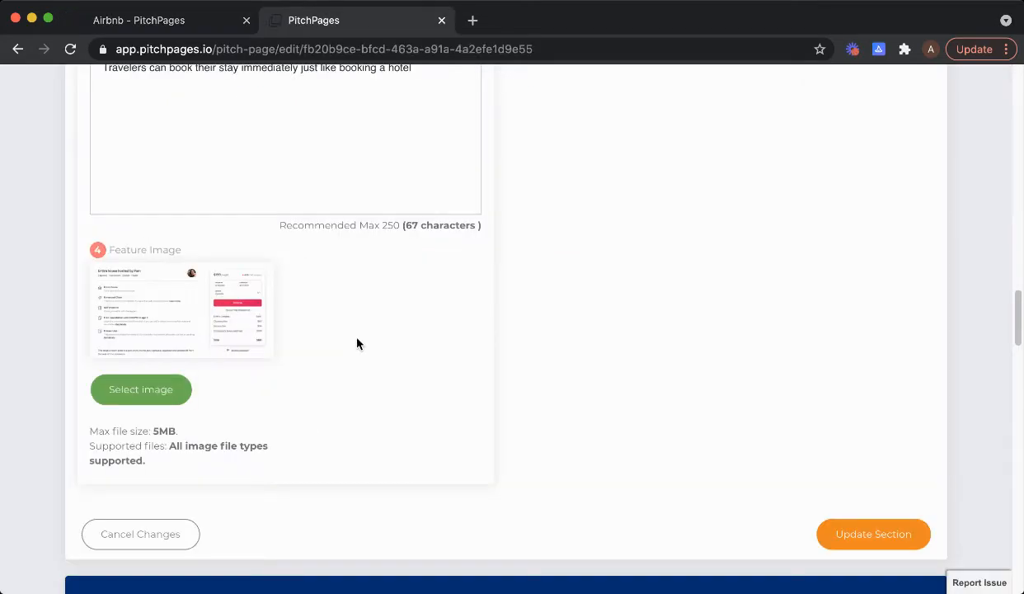
pyautogui.click(146, 17)
pyautogui.scroll(10, 412, 201)
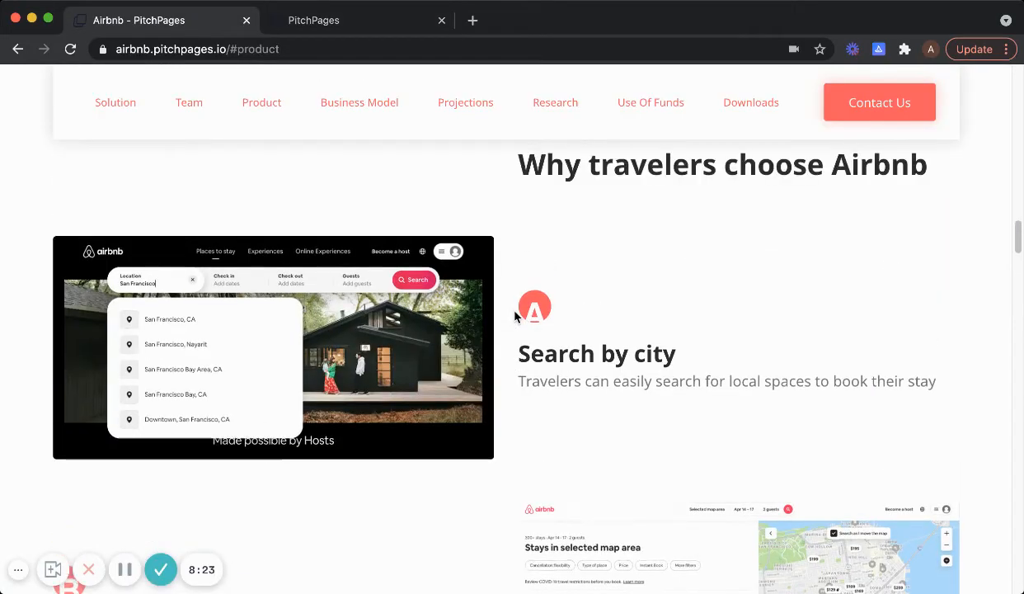
pyautogui.scroll(1, 515, 316)
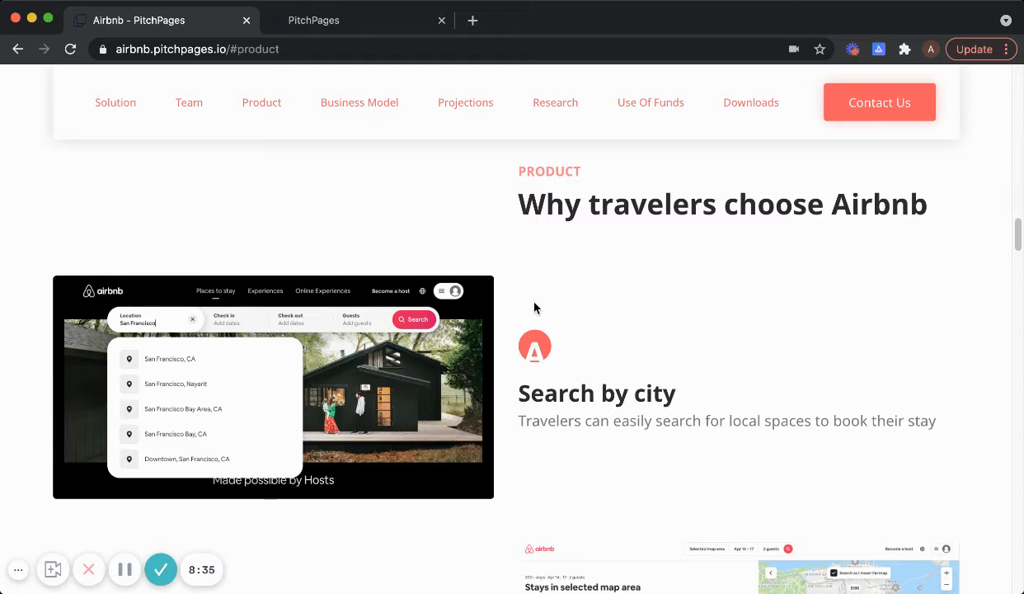
pyautogui.scroll(-5, 527, 308)
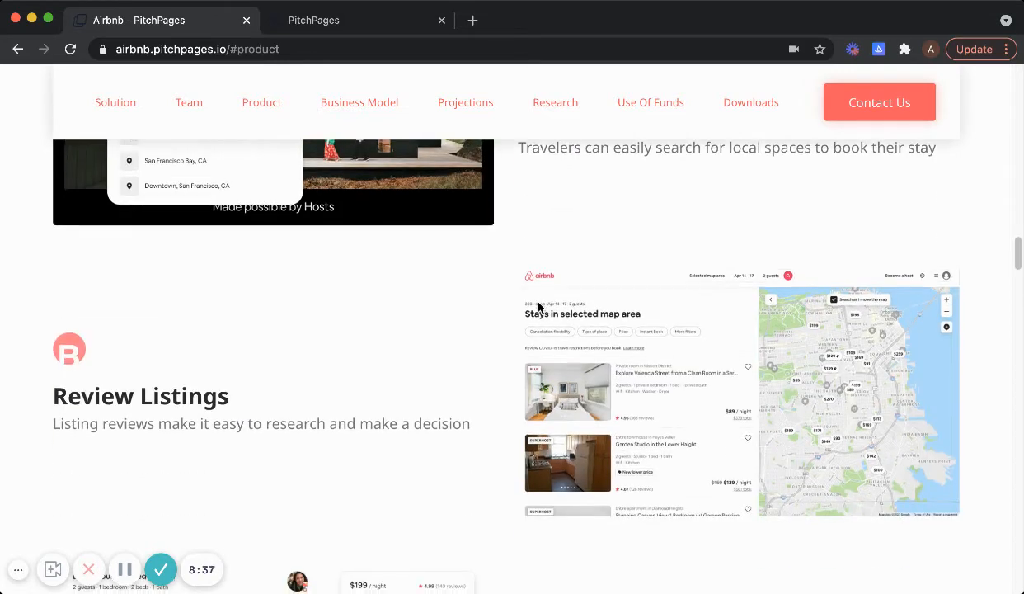
pyautogui.scroll(-4, 514, 308)
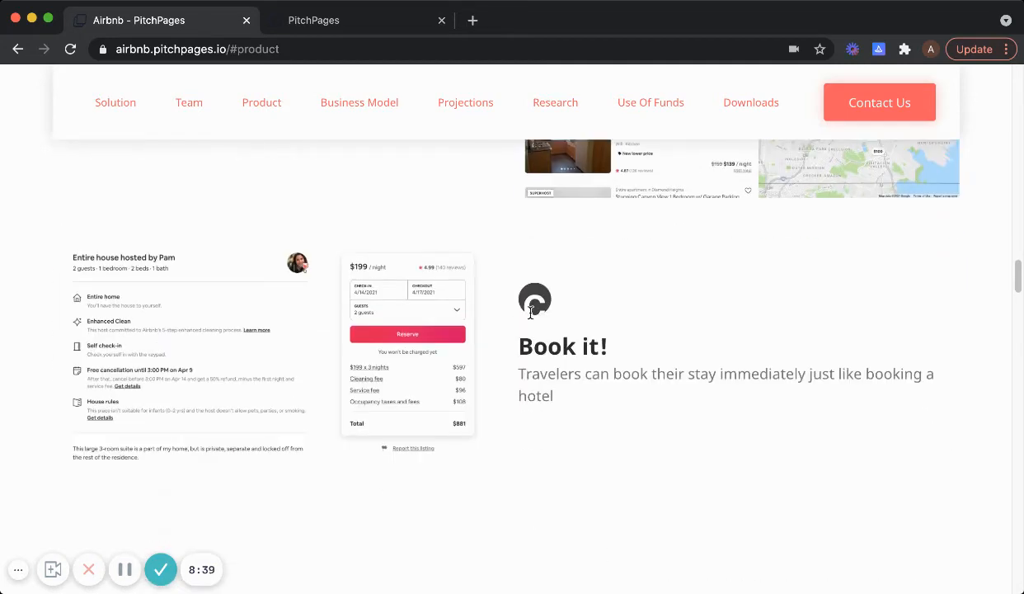
# Return to the wizard, expand the Business Model section and review its header, subtext and layout preview.
pyautogui.click(303, 22)
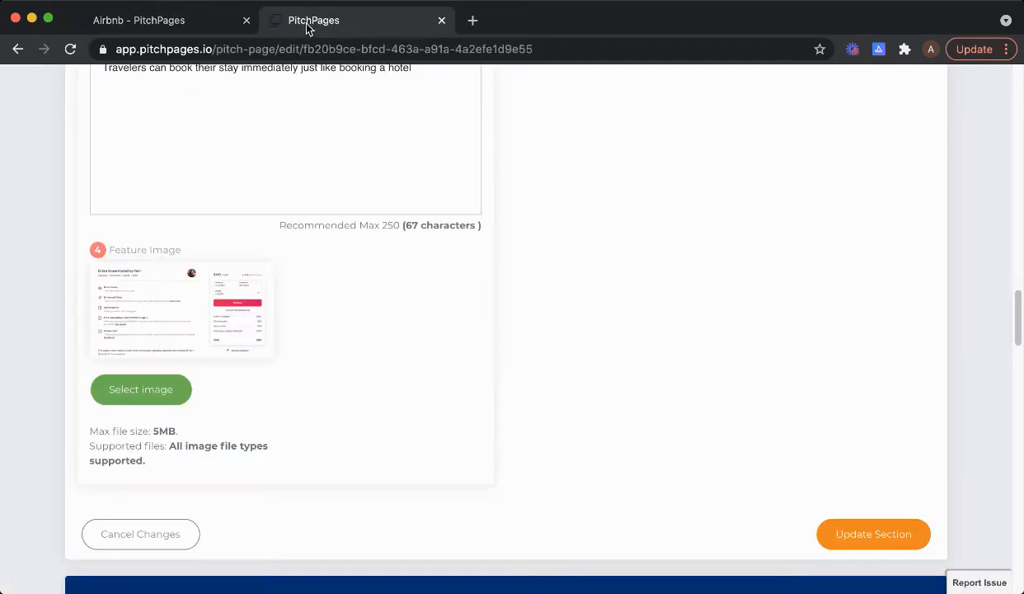
pyautogui.scroll(-3, 540, 378)
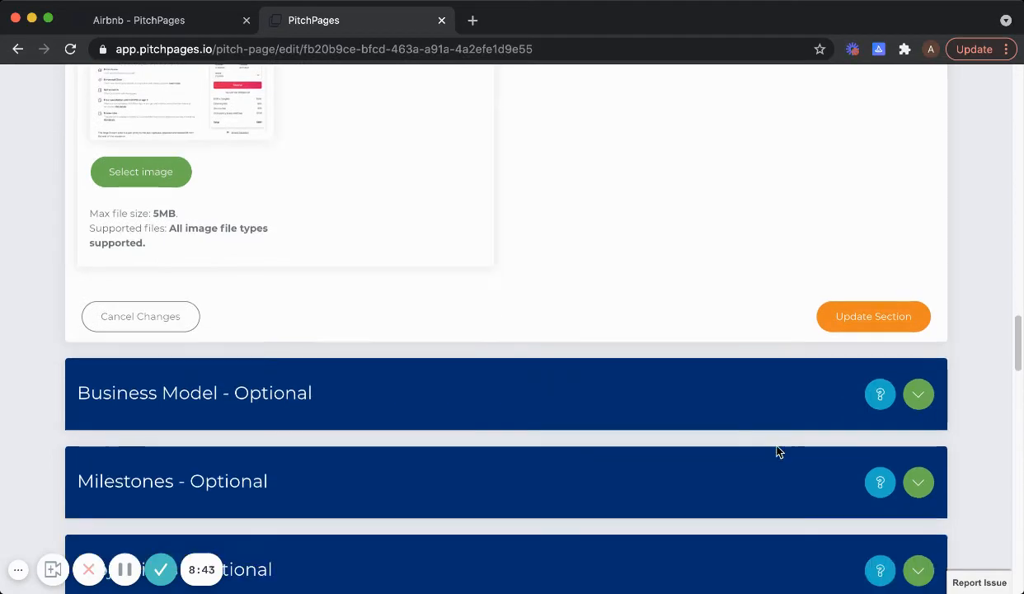
pyautogui.click(915, 393)
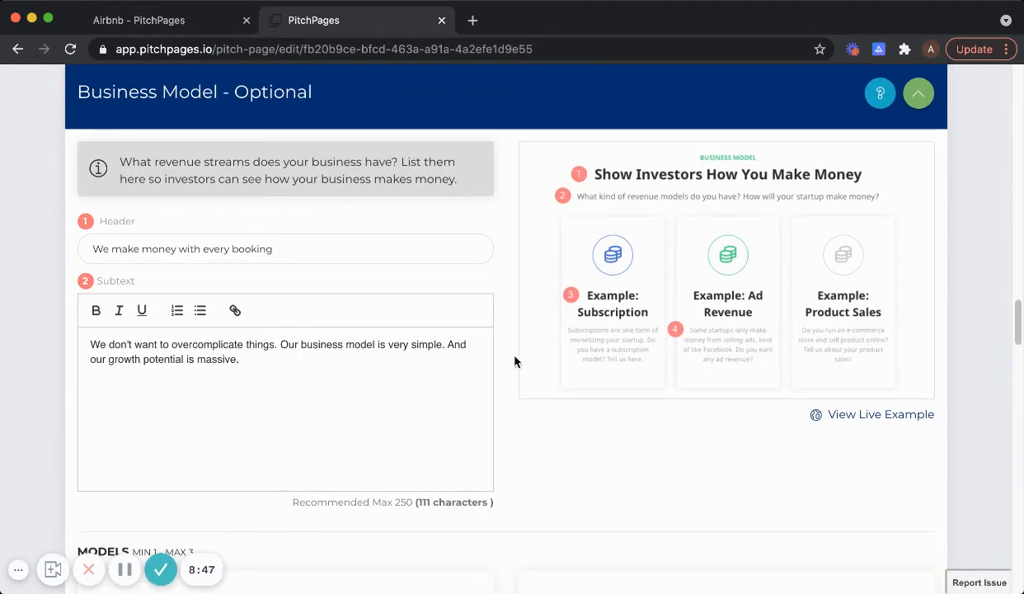
pyautogui.scroll(-1, 503, 342)
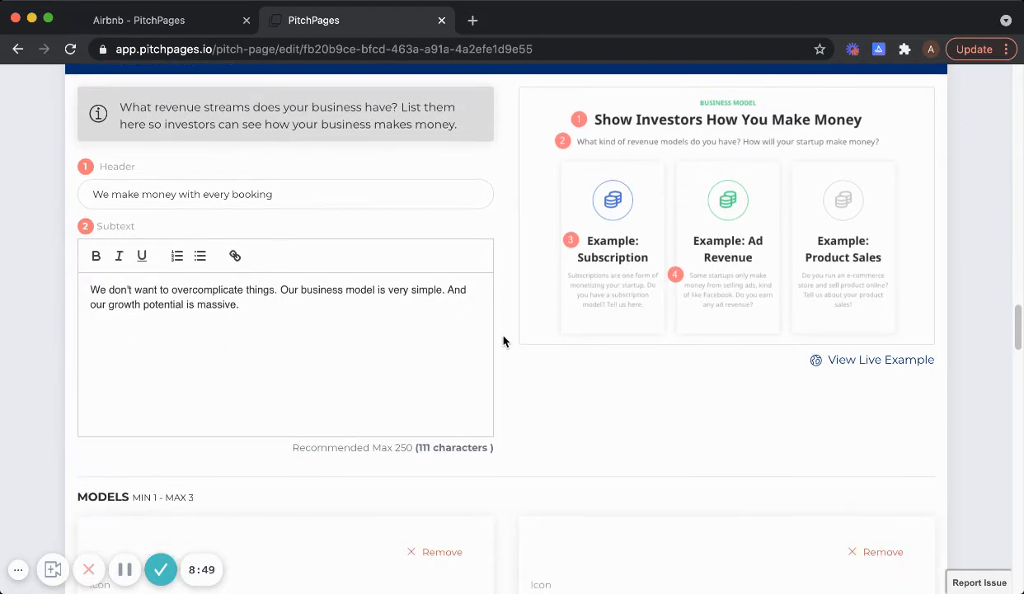
pyautogui.scroll(-1, 509, 321)
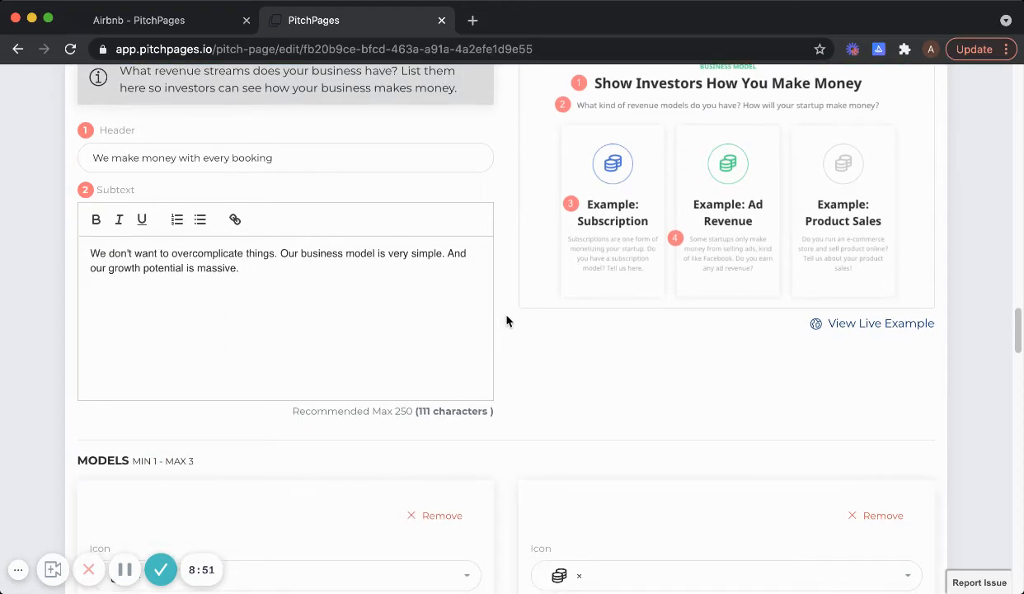
# Examine the icon, title and description fields of the Business Model section's two models.
pyautogui.scroll(-2, 511, 322)
pyautogui.scroll(-3, 510, 322)
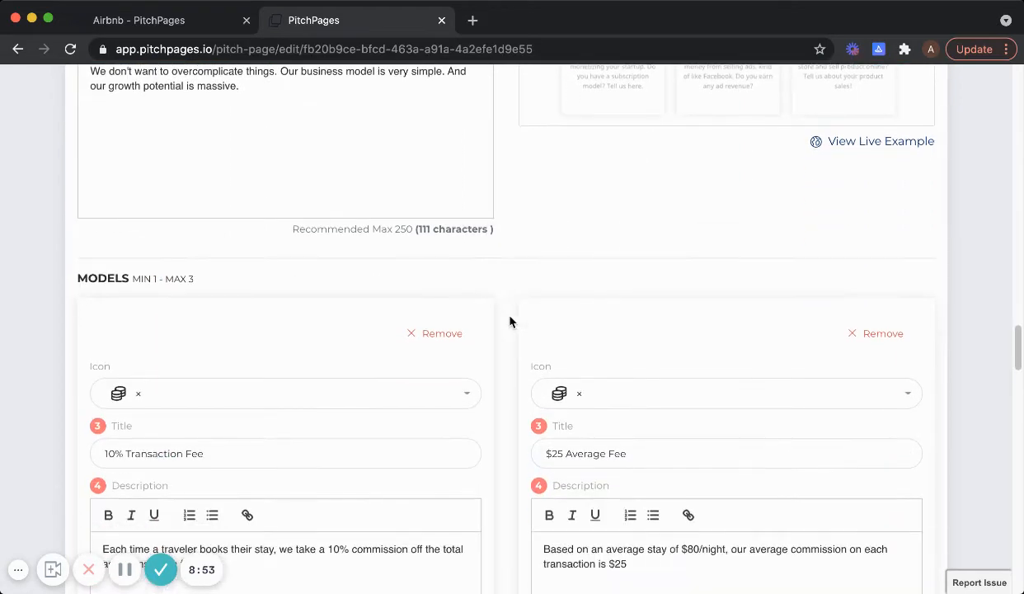
pyautogui.scroll(-3, 506, 347)
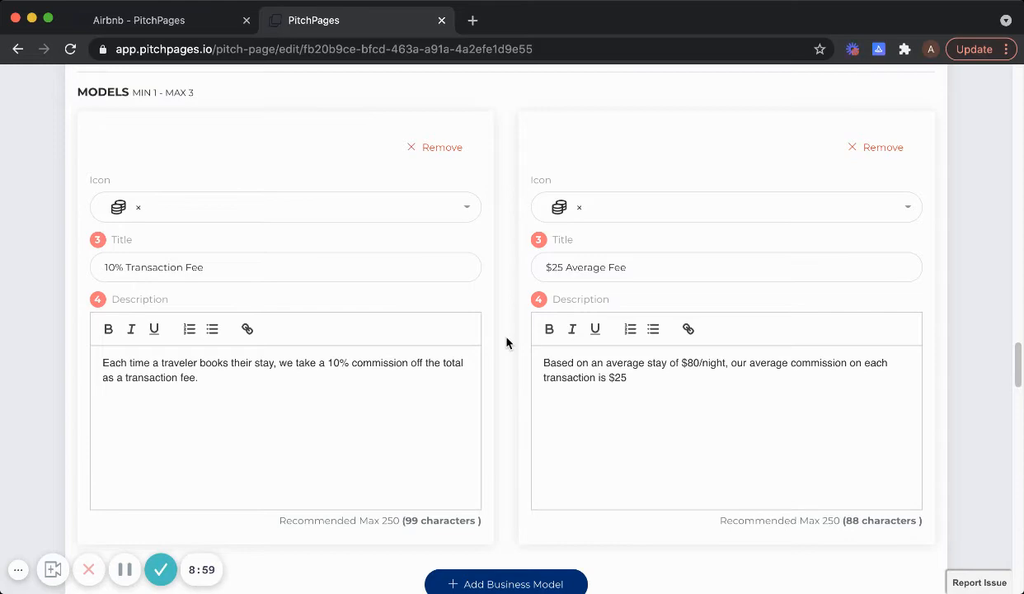
# Review the Business Model section's header and subtext again, along with both models' title fields.
pyautogui.scroll(10, 506, 342)
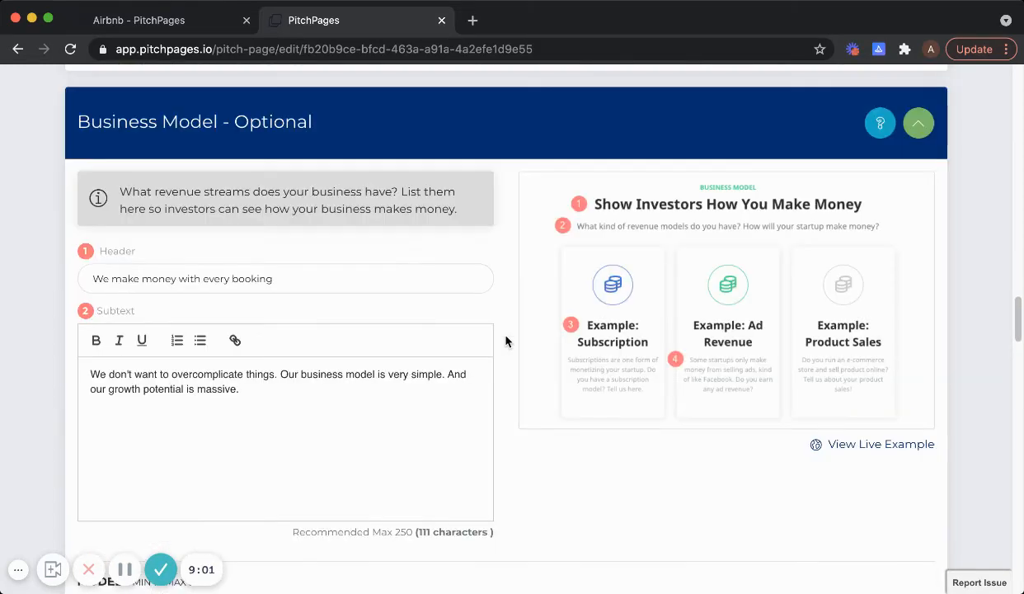
pyautogui.scroll(-10, 506, 341)
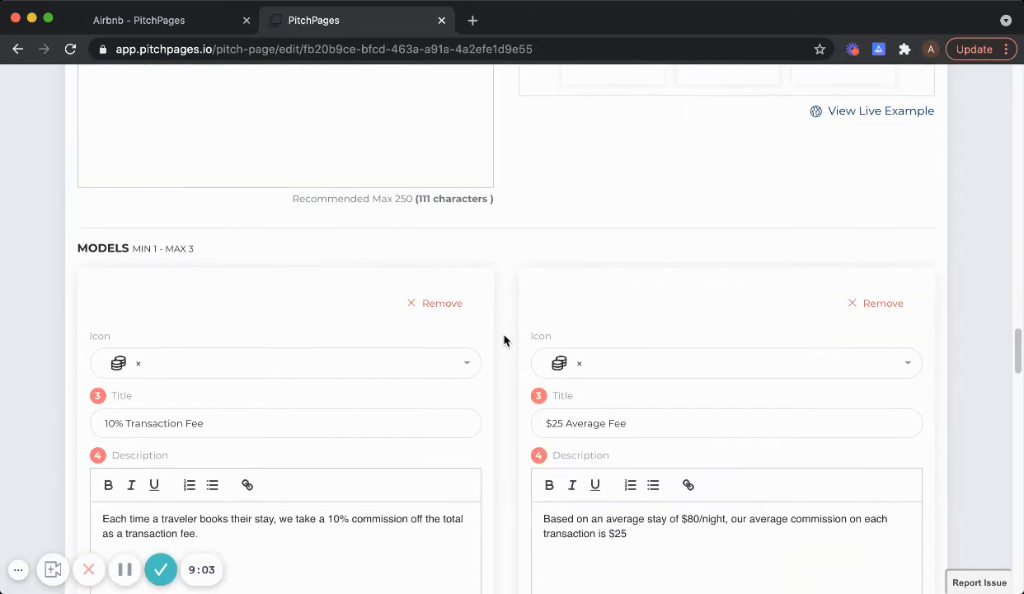
pyautogui.scroll(1, 505, 340)
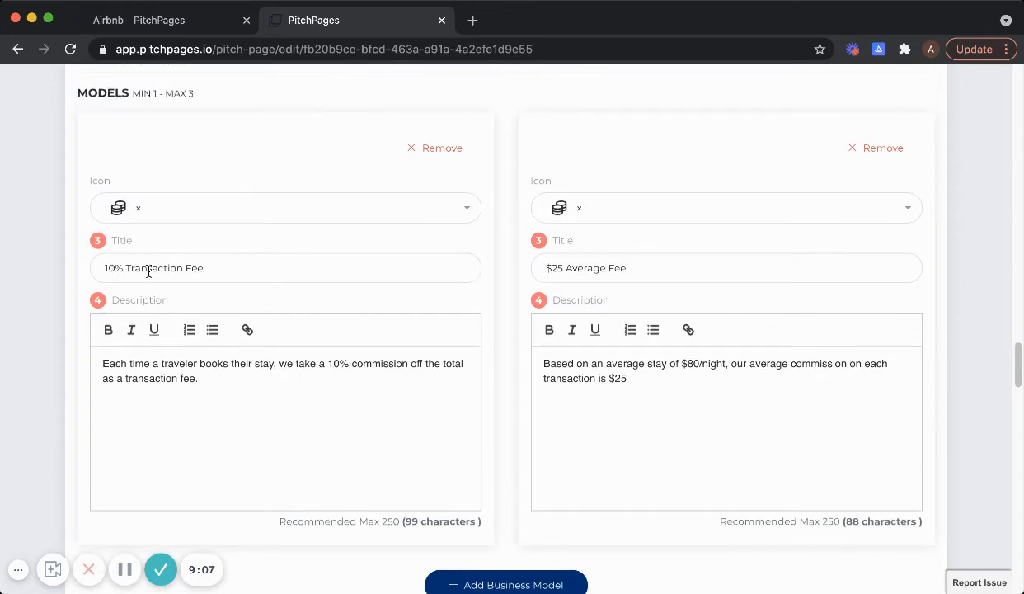
pyautogui.click(637, 270)
pyautogui.moveTo(638, 271); pyautogui.dragTo(529, 272)
pyautogui.click(649, 264)
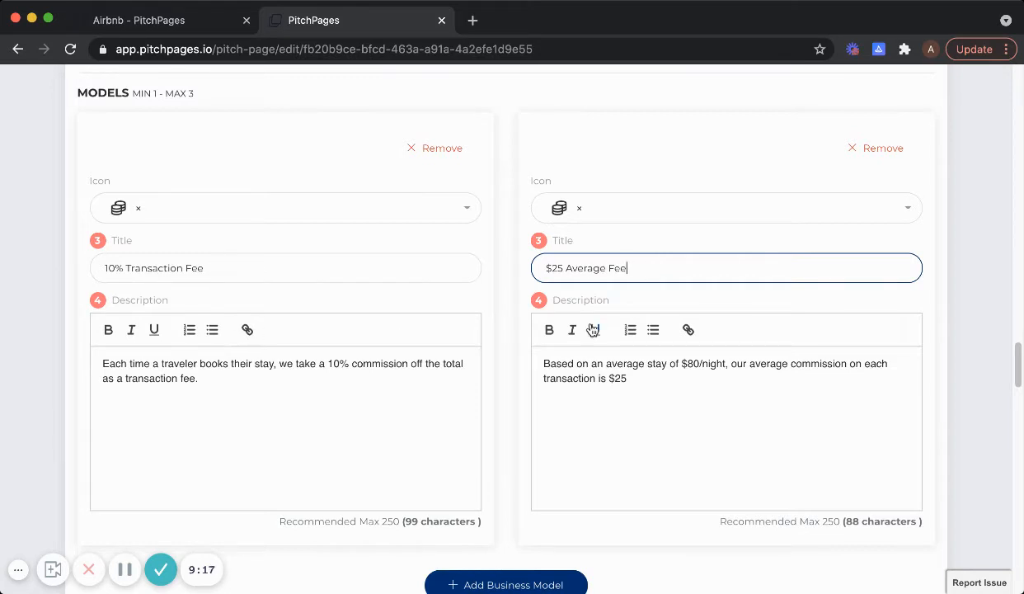
# Check the second model's description, and view how the Business Model section appears on the published Airbnb page.
pyautogui.scroll(-1, 630, 389)
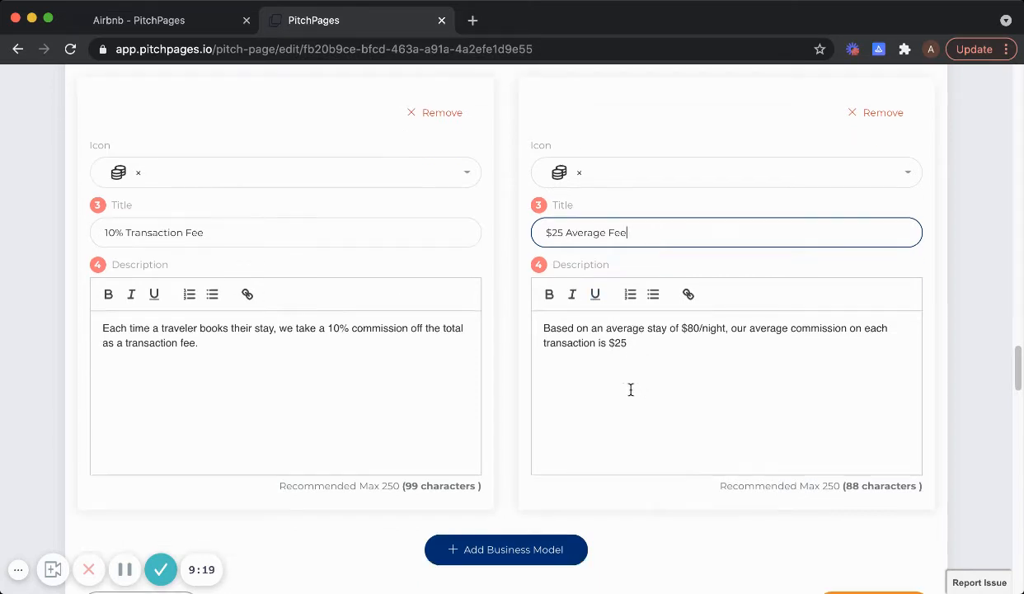
pyautogui.scroll(-5, 631, 389)
pyautogui.scroll(6, 630, 389)
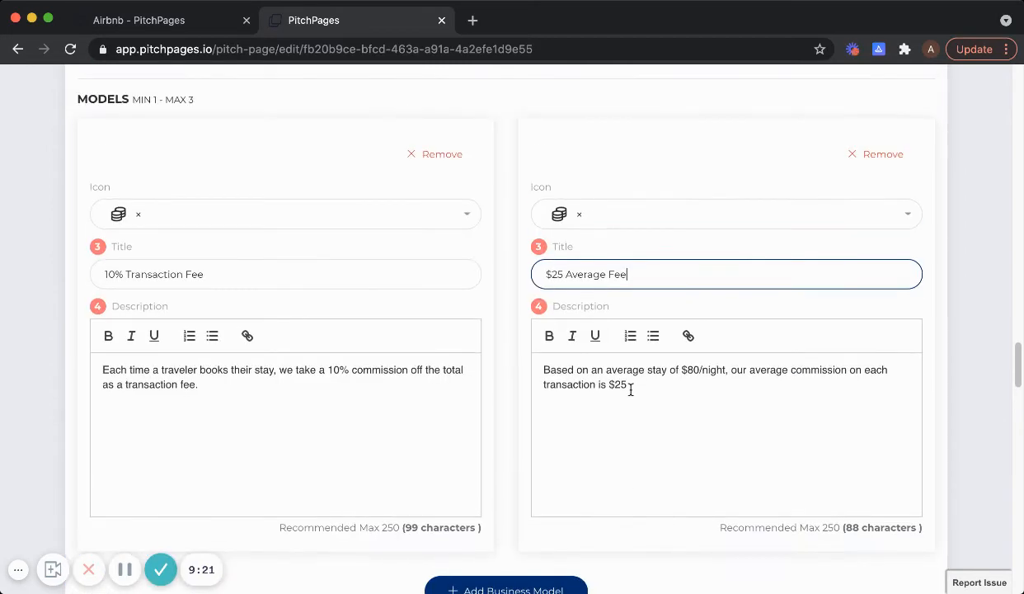
pyautogui.click(211, 20)
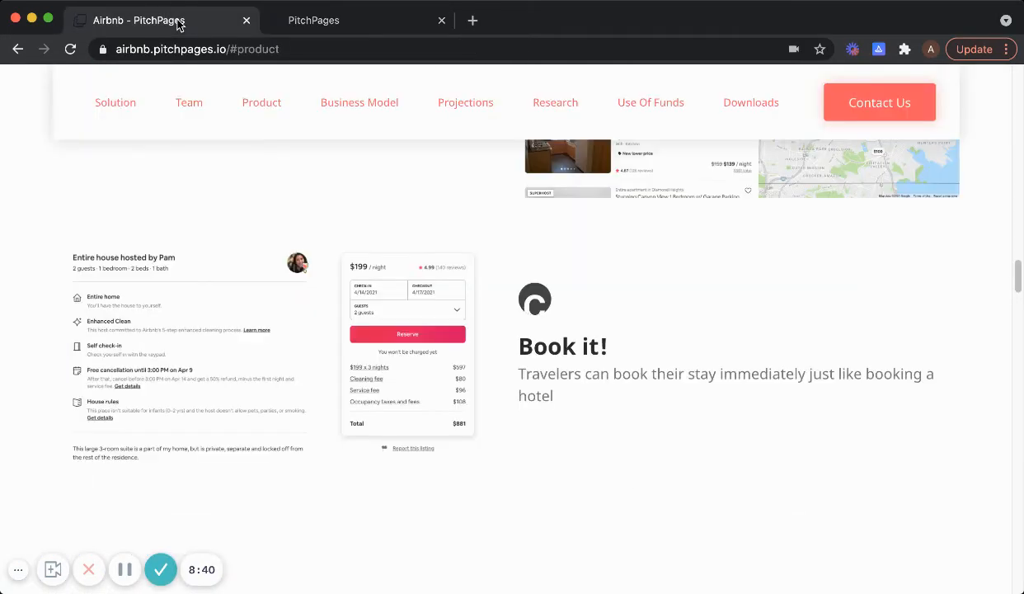
pyautogui.click(384, 105)
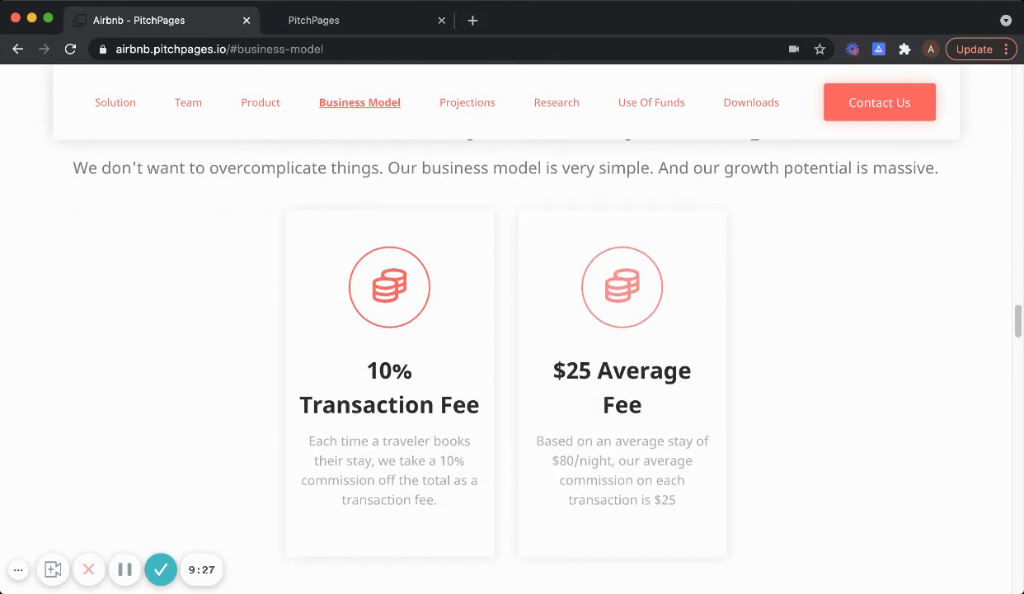
# Return to the wizard, expand the Milestones section and examine its guidance, carousel layout option, header and subtext fields.
pyautogui.click(301, 20)
pyautogui.scroll(-5, 826, 372)
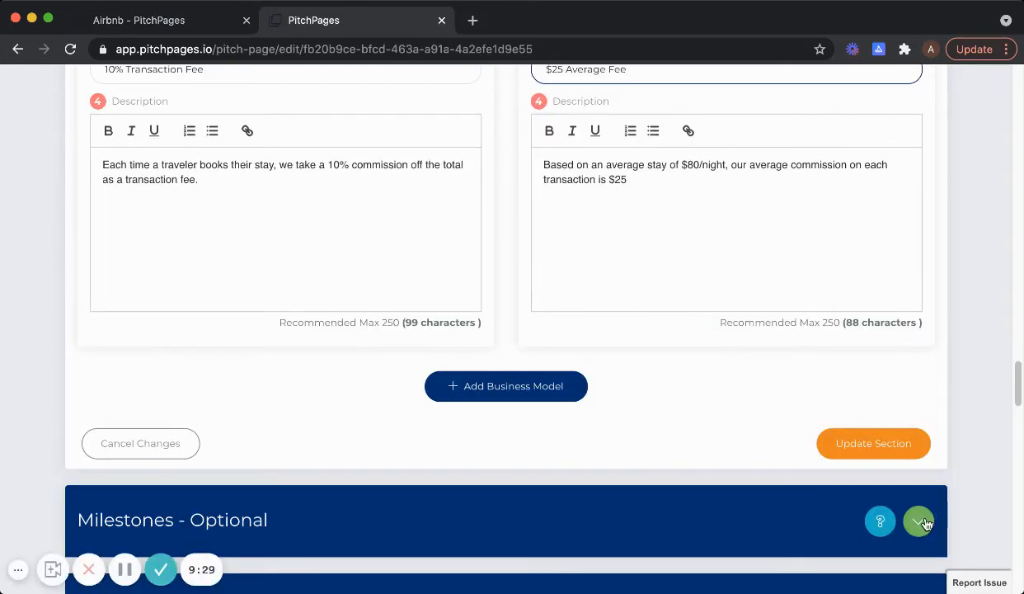
pyautogui.click(917, 456)
pyautogui.scroll(-4, 828, 471)
pyautogui.scroll(-3, 791, 445)
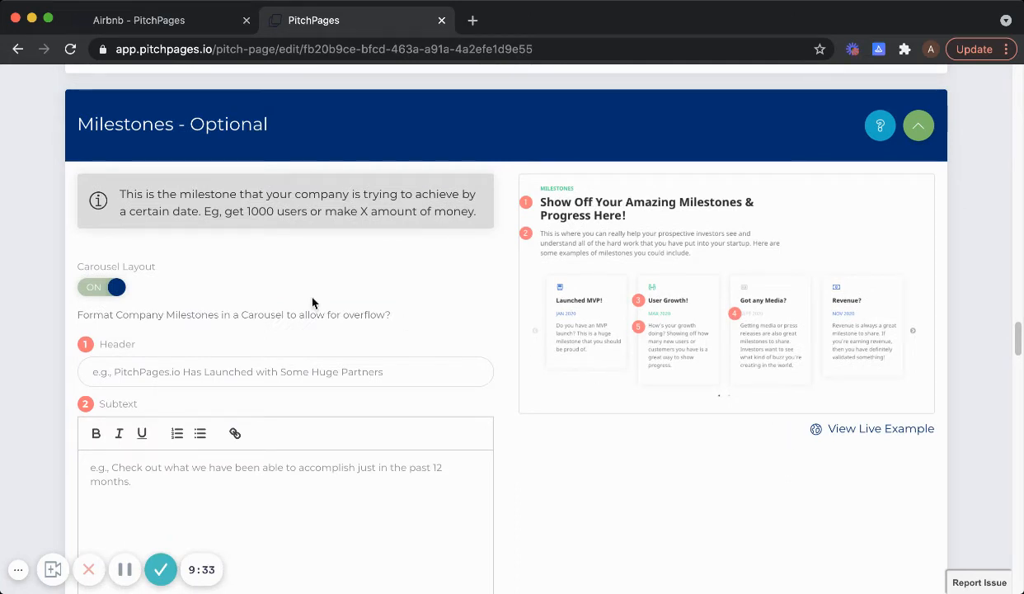
pyautogui.scroll(-1, 327, 314)
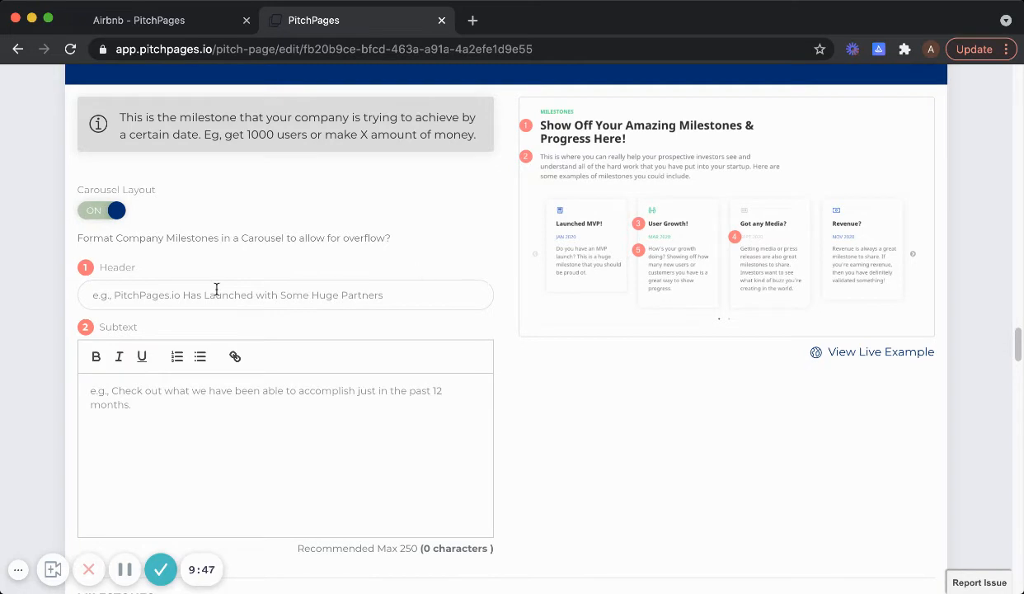
pyautogui.scroll(-1, 209, 280)
pyautogui.scroll(-1, 355, 289)
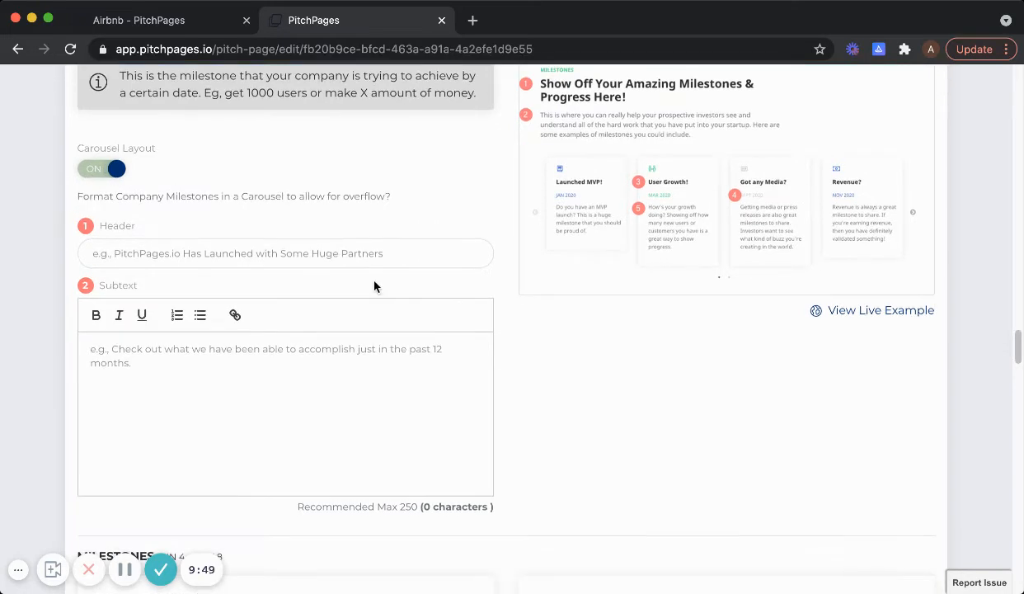
pyautogui.scroll(-3, 382, 291)
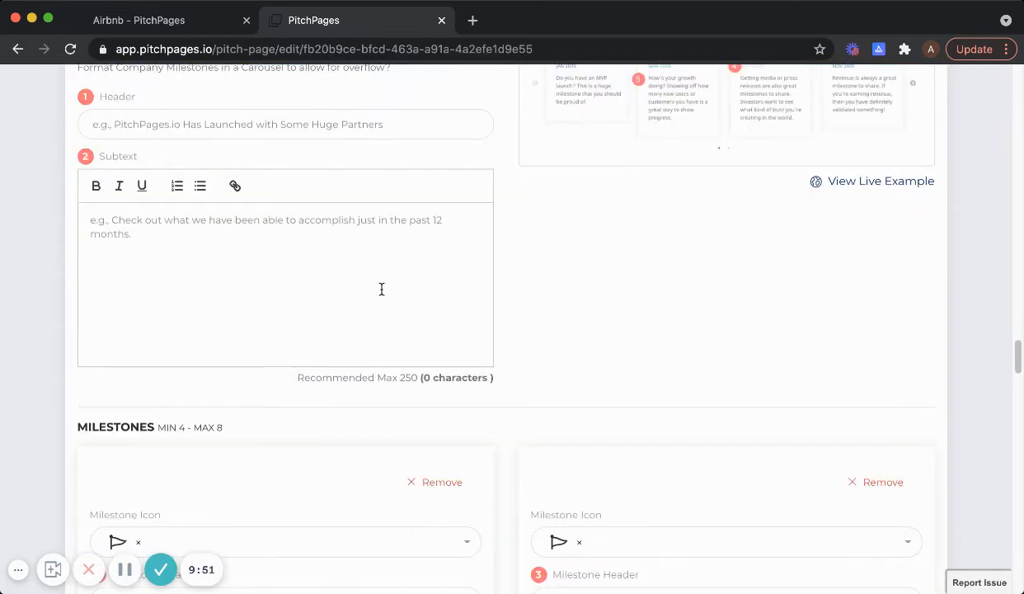
pyautogui.scroll(1, 383, 293)
pyautogui.scroll(1, 142, 183)
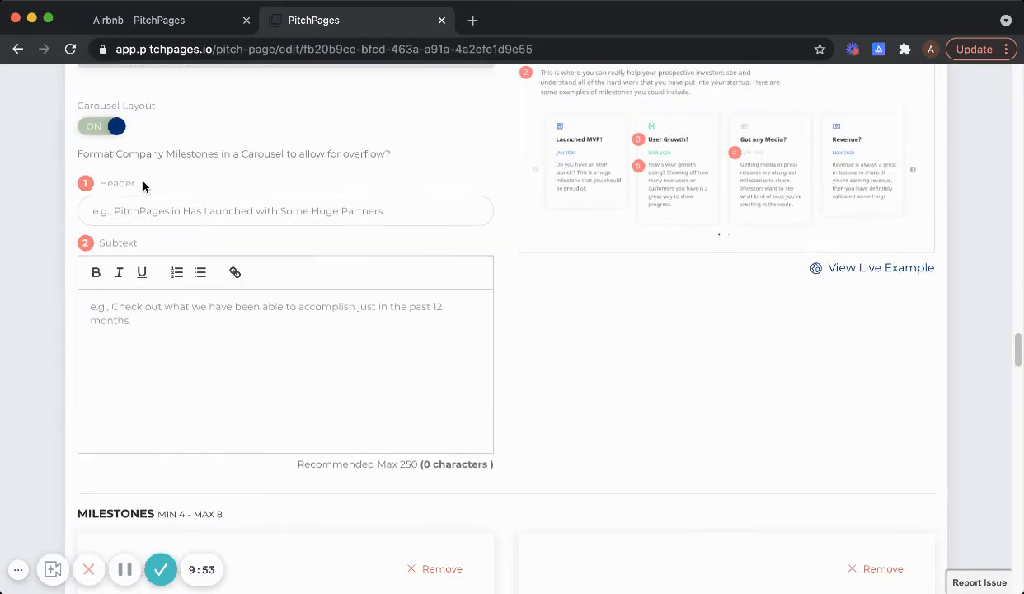
# Examine the individual milestone entries and browse the available icons for the first milestone without changing its icon.
pyautogui.scroll(-11, 233, 316)
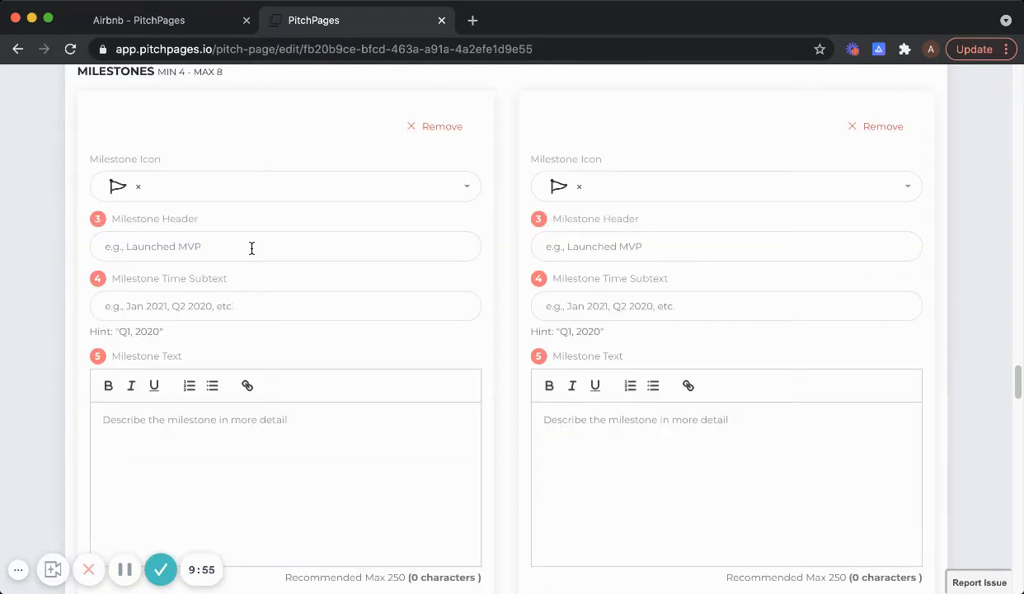
pyautogui.scroll(1, 251, 247)
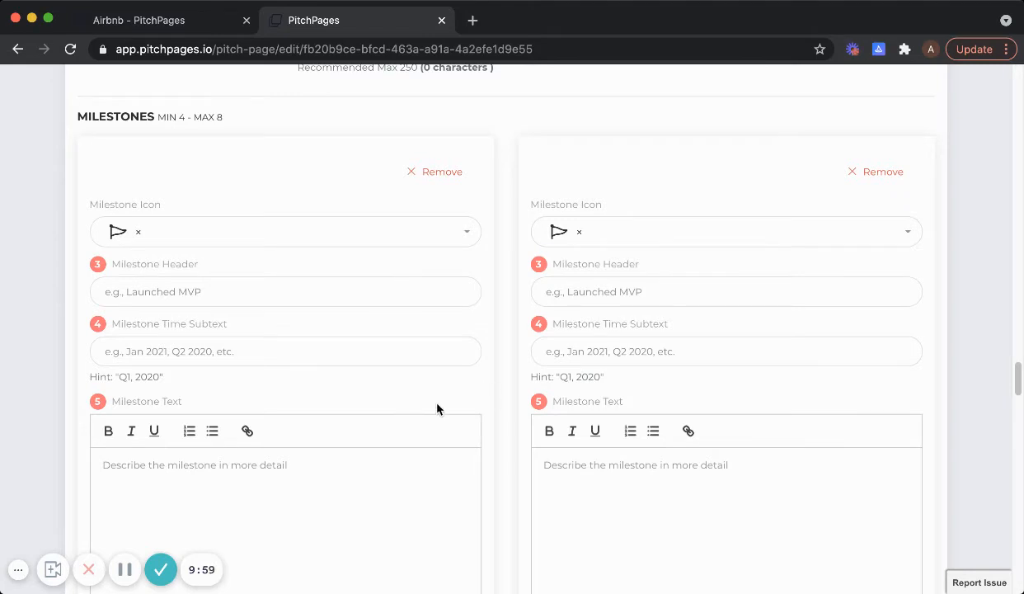
pyautogui.scroll(-1, 478, 449)
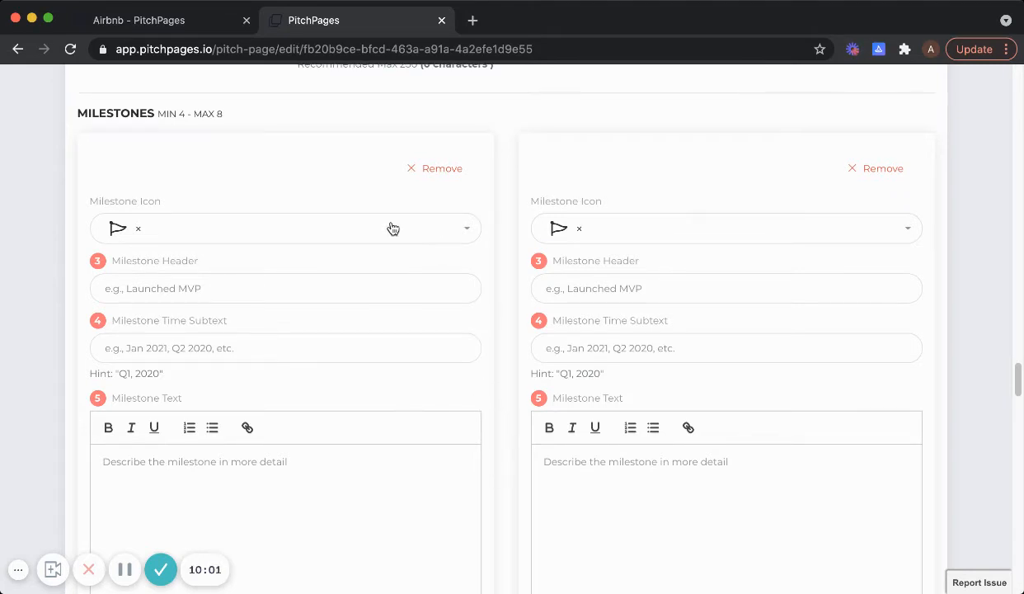
pyautogui.click(390, 228)
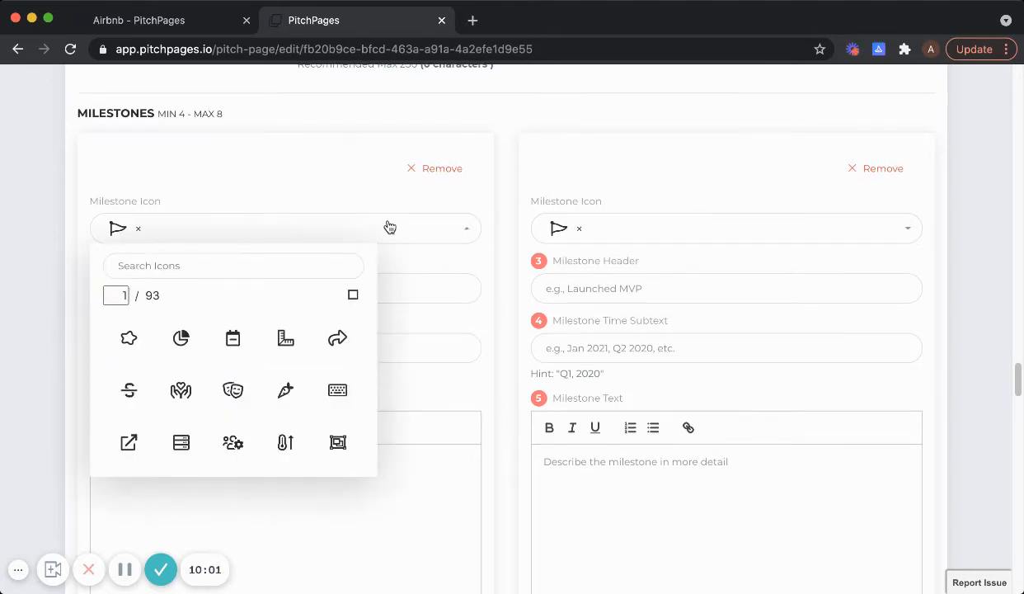
pyautogui.click(254, 141)
pyautogui.scroll(-1, 190, 235)
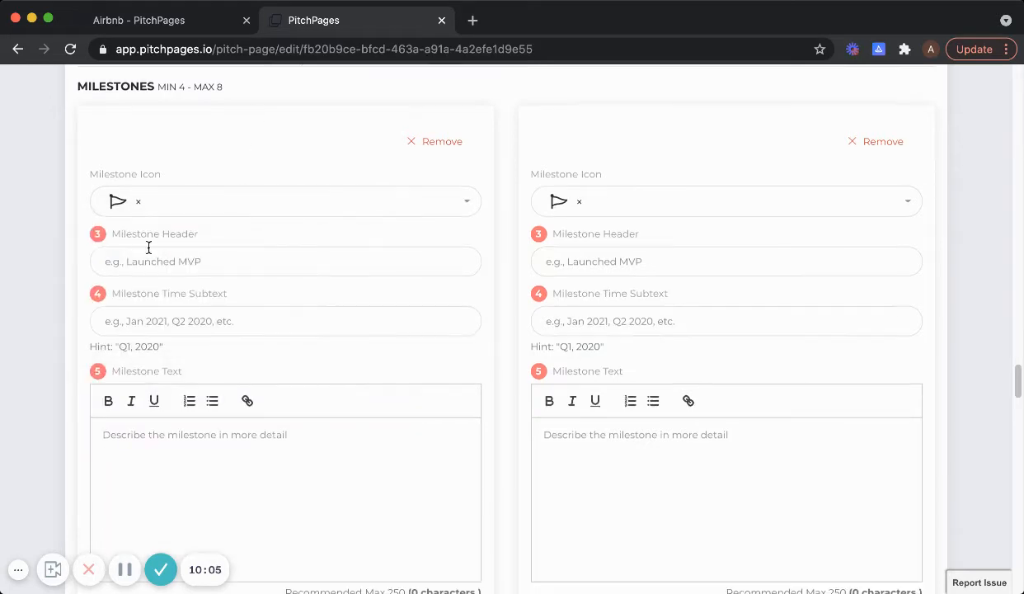
# Inspect the first milestone's header, time subtext and text fields without entering anything.
pyautogui.click(127, 260)
pyautogui.scroll(-1, 223, 286)
pyautogui.scroll(-1, 215, 264)
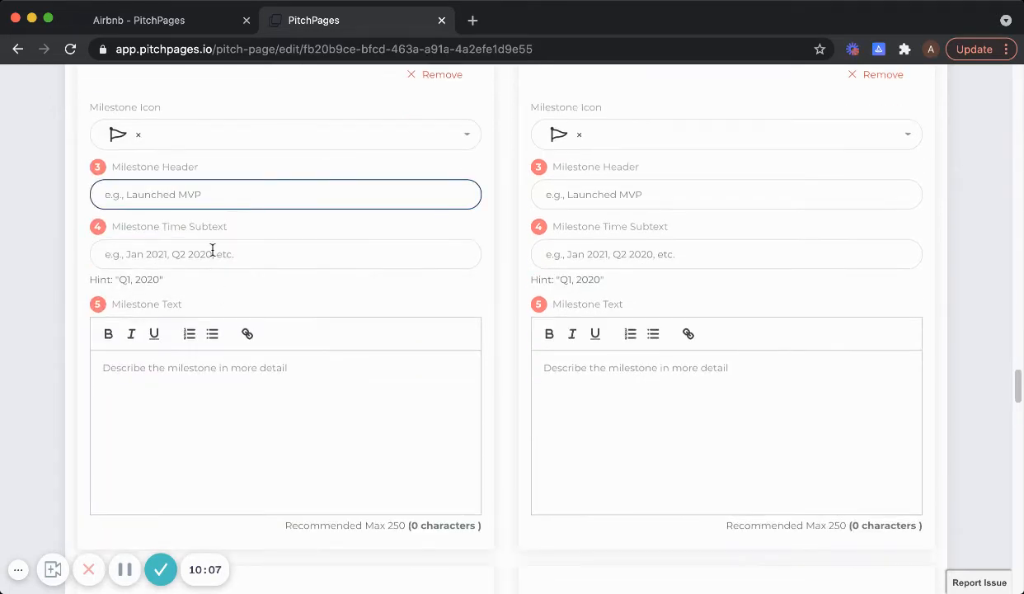
pyautogui.click(276, 264)
pyautogui.scroll(-1, 268, 330)
pyautogui.click(264, 350)
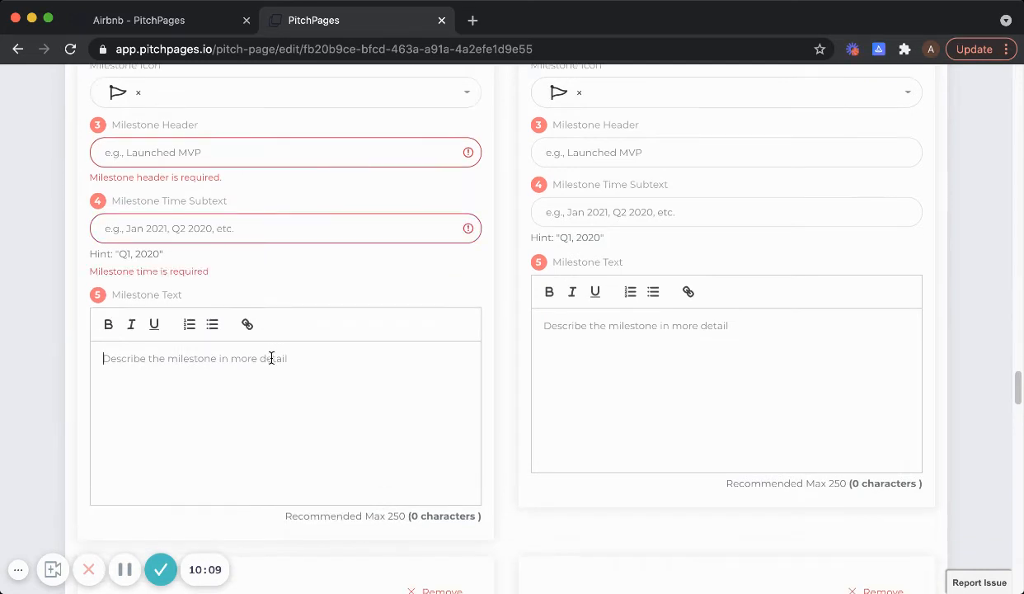
pyautogui.scroll(-1, 280, 366)
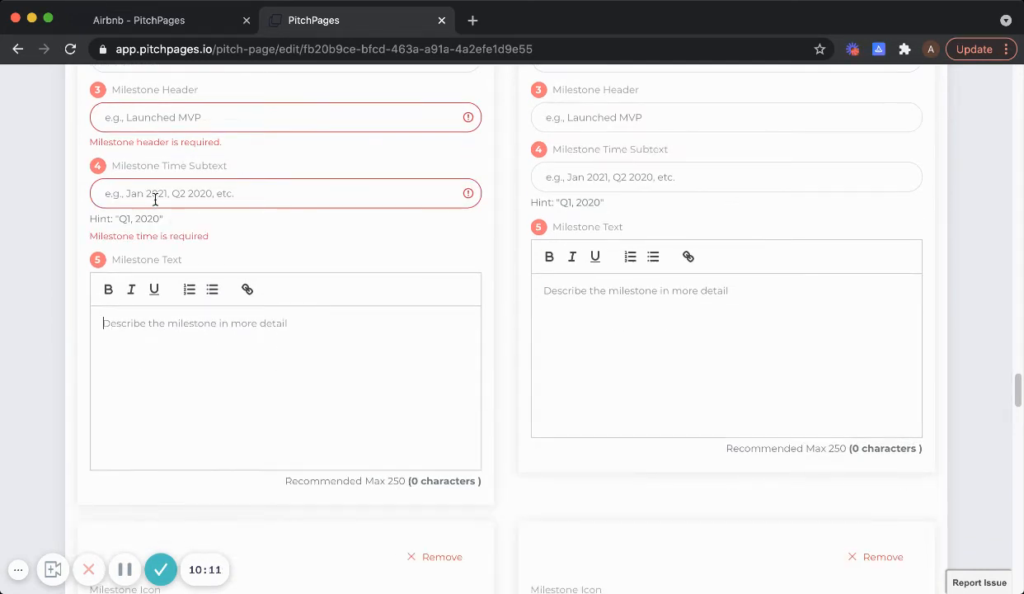
pyautogui.click(259, 322)
pyautogui.scroll(-1, 263, 322)
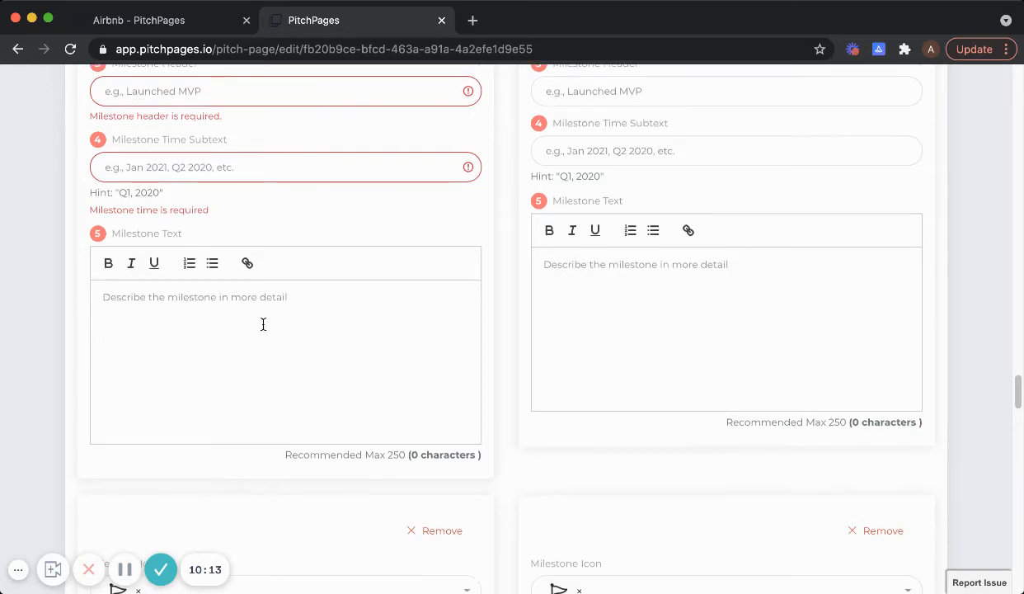
# Look through the published Airbnb page below Business Model for a Milestones section.
pyautogui.click(177, 27)
pyautogui.scroll(-15, 436, 361)
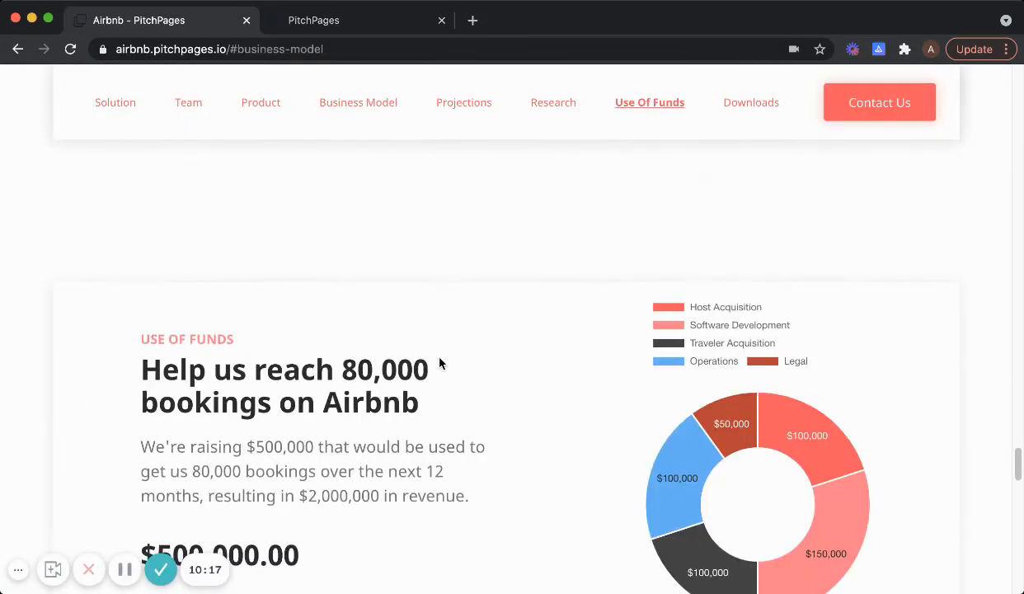
pyautogui.scroll(-5, 439, 363)
pyautogui.scroll(10, 439, 360)
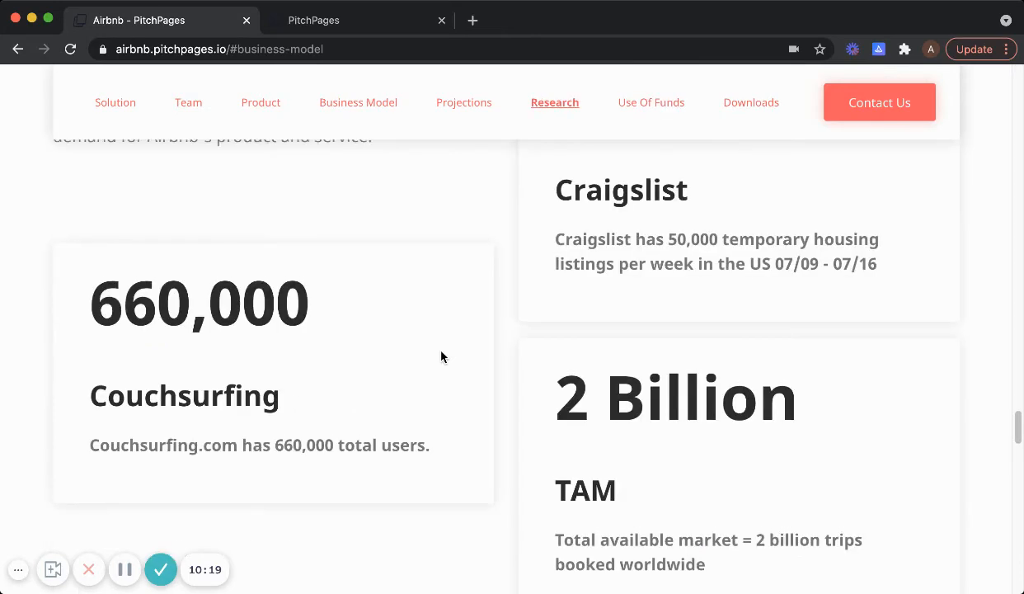
pyautogui.scroll(10, 440, 354)
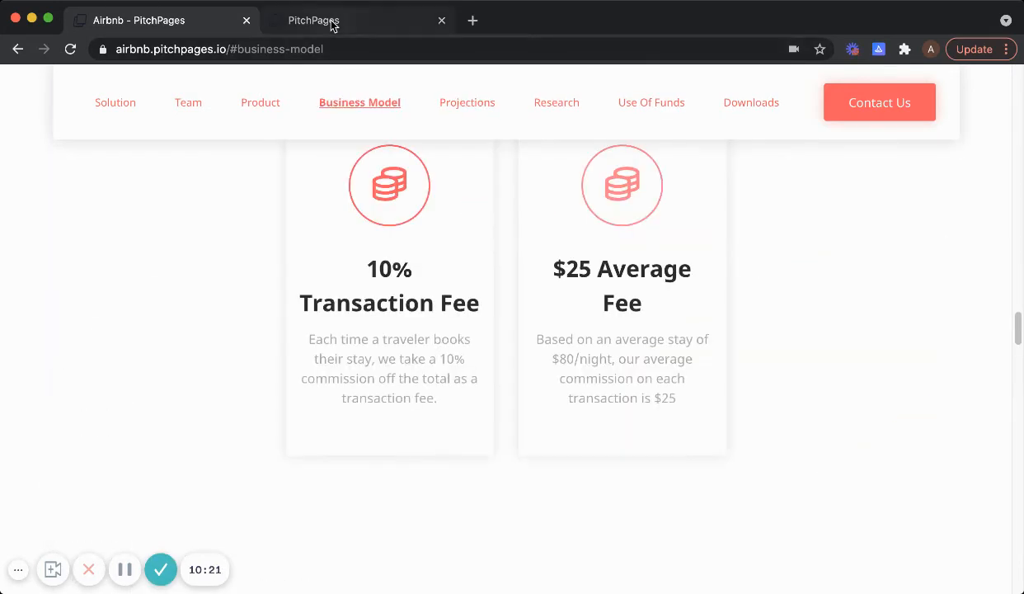
# Return to the wizard and review the Milestones layout preview and the remaining milestone entries through the section's end.
pyautogui.click(331, 26)
pyautogui.scroll(10, 495, 338)
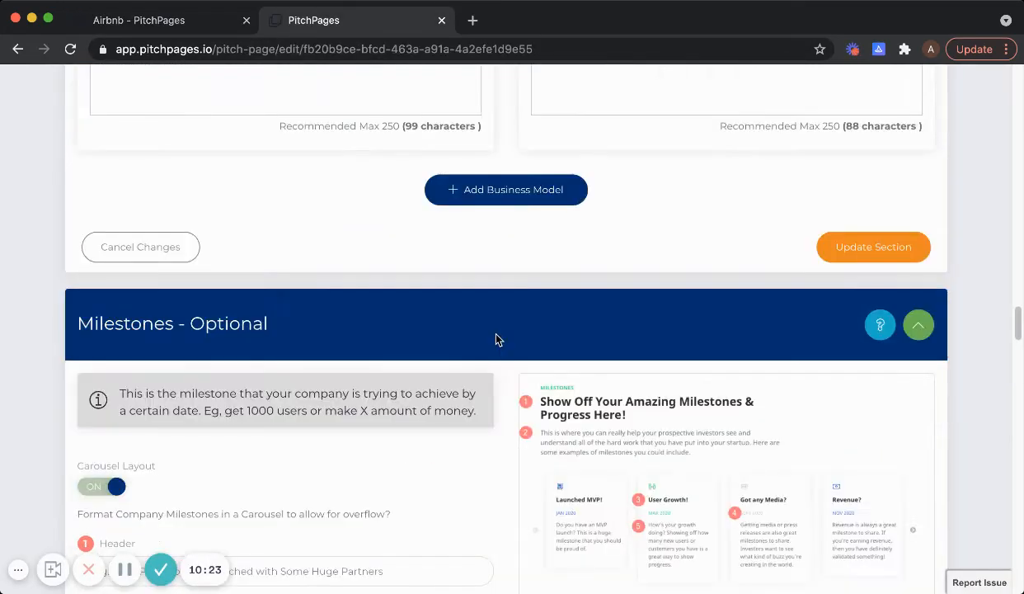
pyautogui.scroll(-4, 498, 339)
pyautogui.scroll(3, 498, 339)
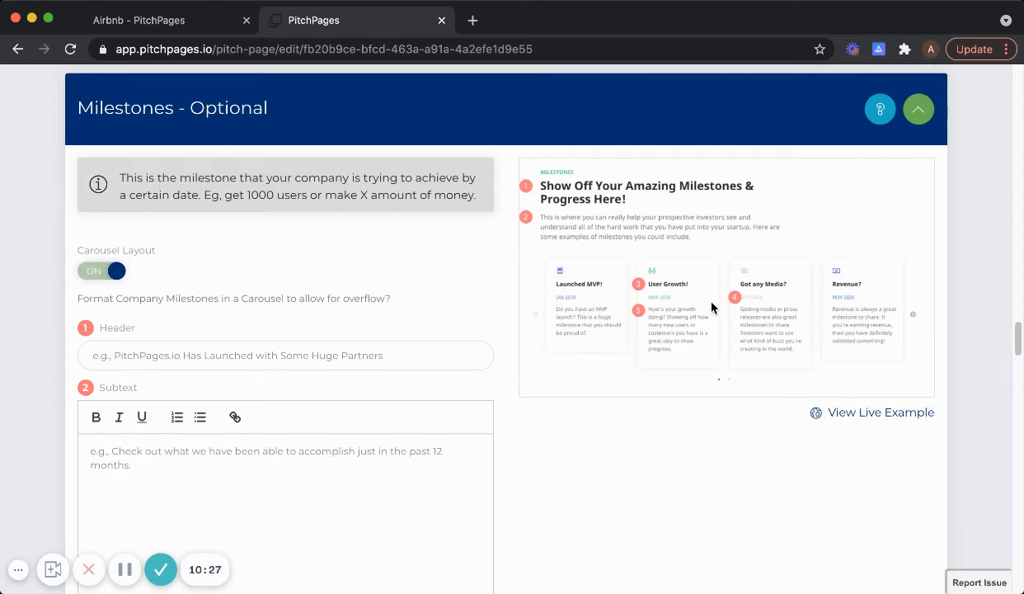
pyautogui.scroll(-15, 450, 356)
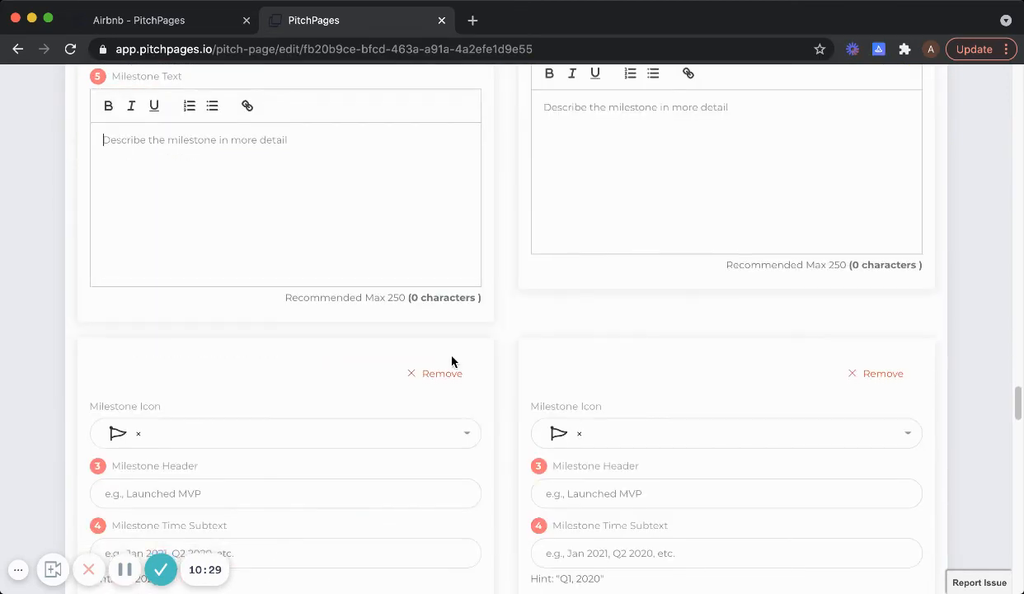
pyautogui.scroll(-10, 452, 362)
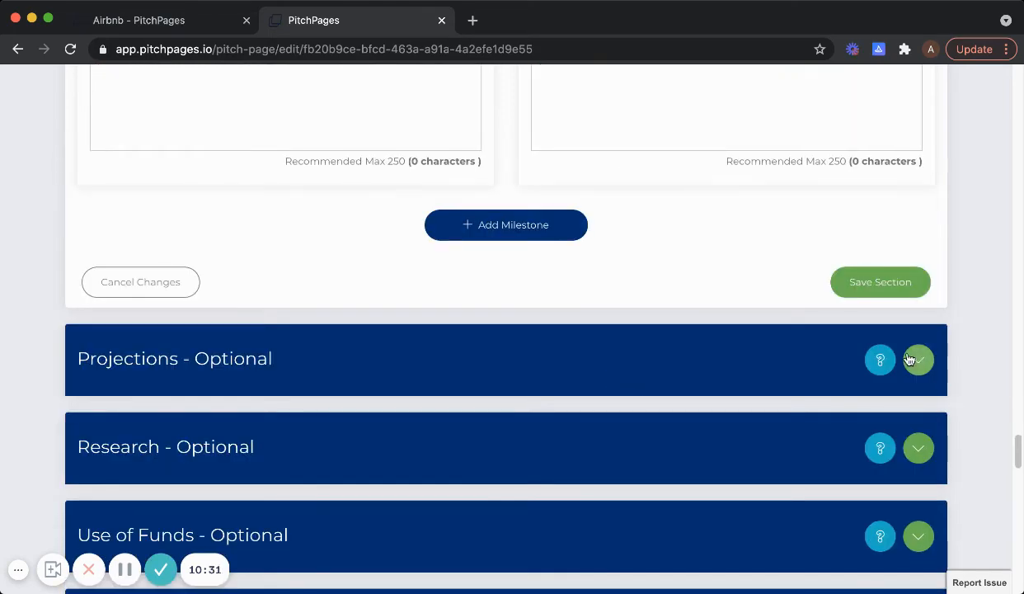
# Expand the Projections section and review its header, projection description, graph or image choice, chart and data points.
pyautogui.click(910, 359)
pyautogui.scroll(-2, 408, 344)
pyautogui.scroll(-1, 418, 345)
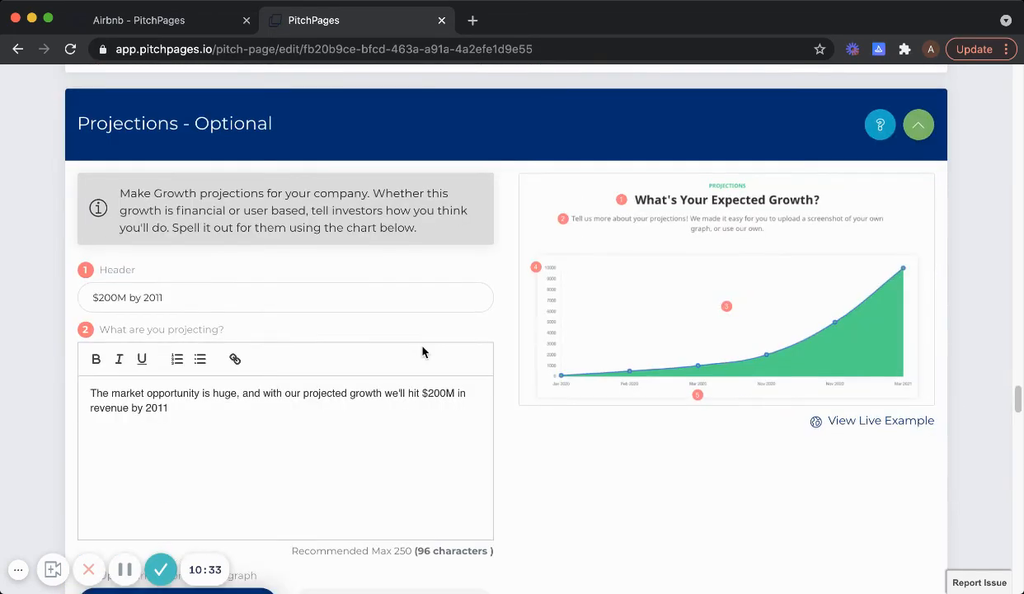
pyautogui.scroll(-1, 423, 349)
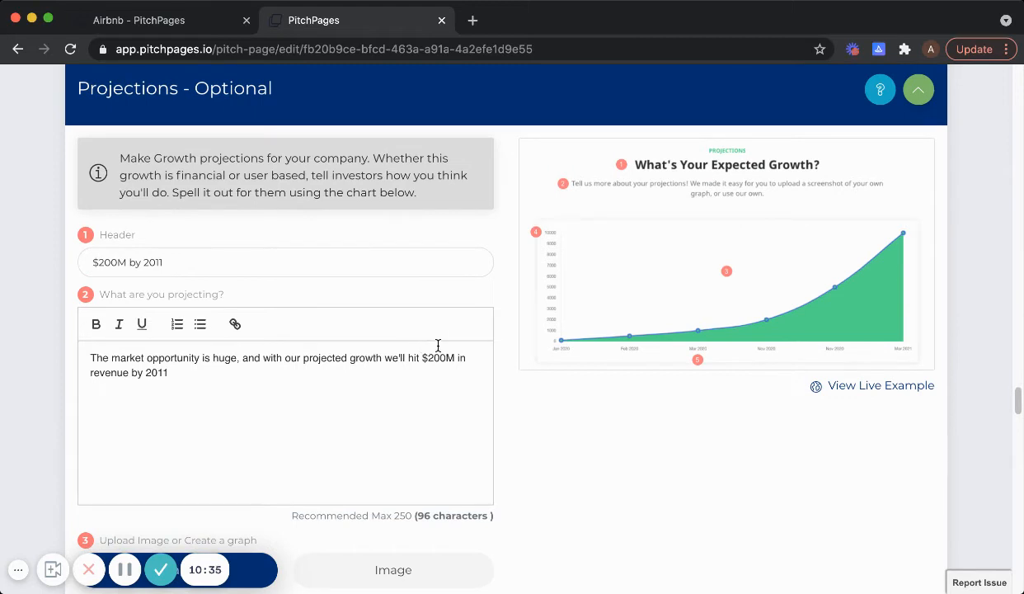
pyautogui.scroll(1, 474, 343)
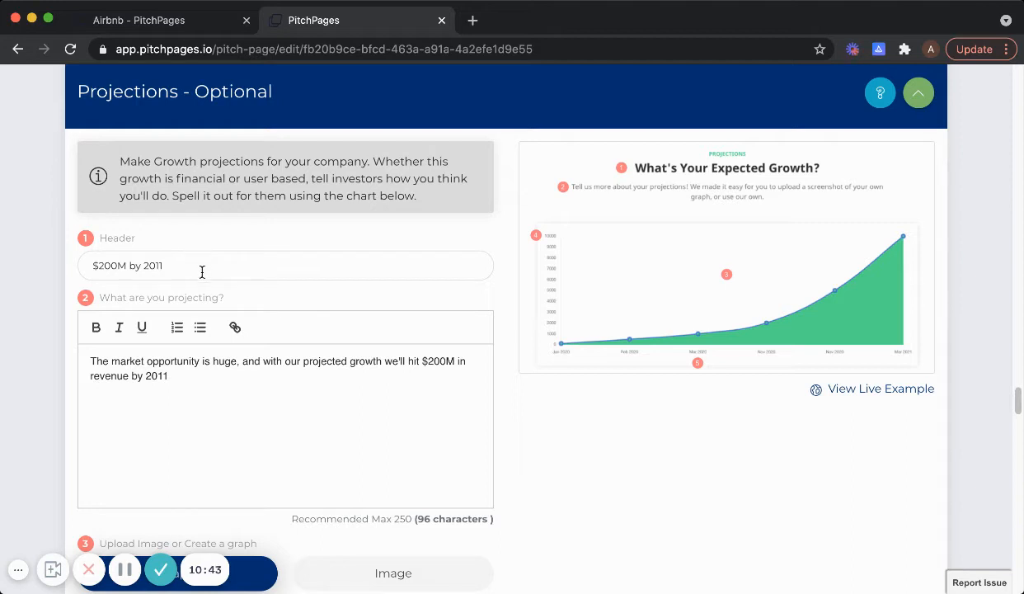
pyautogui.scroll(-6, 204, 271)
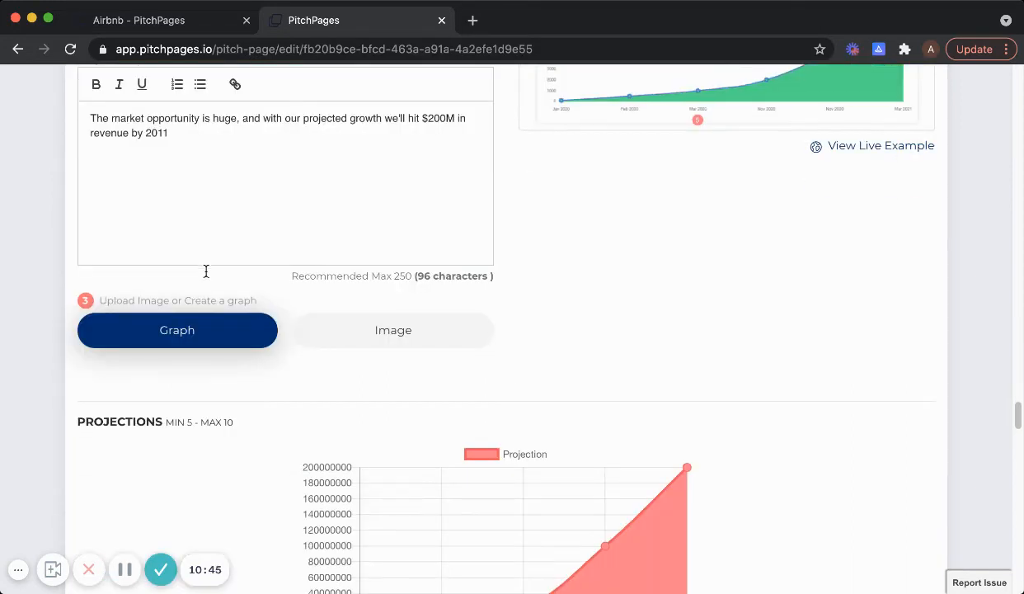
pyautogui.scroll(-3, 206, 276)
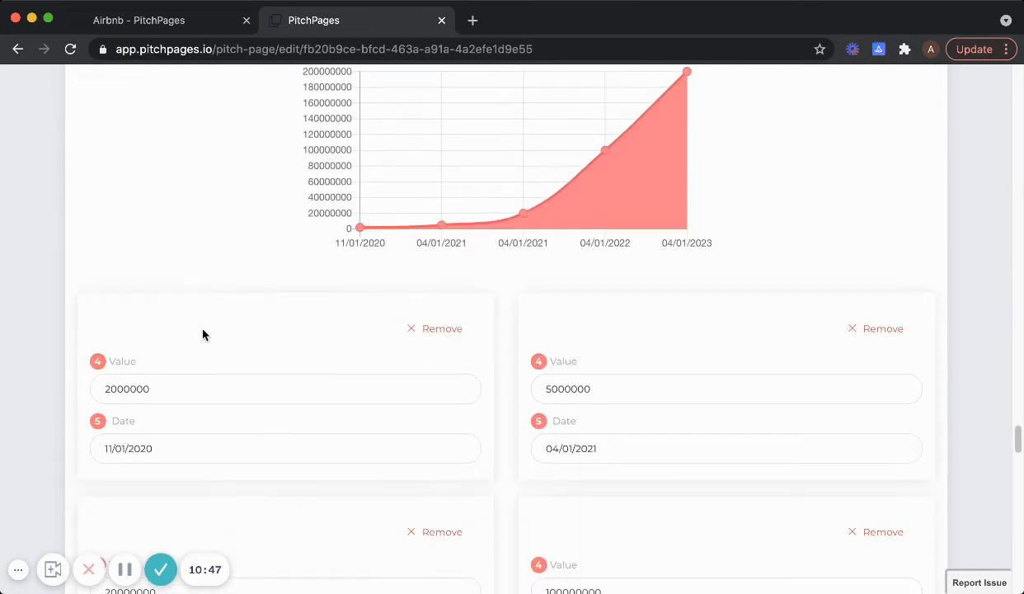
# Review the value and date fields of the projection data points against the chart in the wizard.
pyautogui.scroll(1, 249, 328)
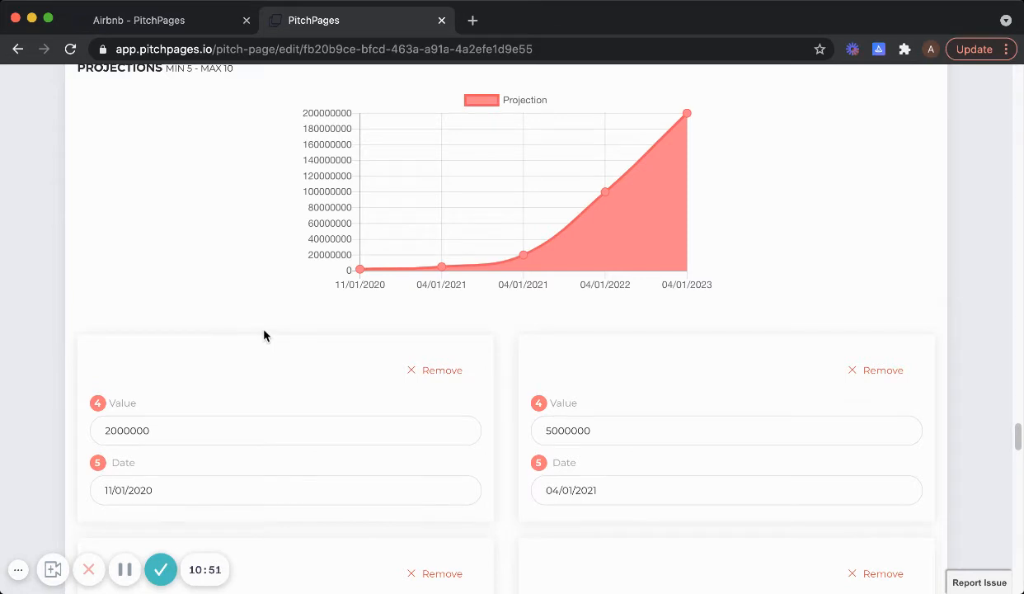
pyautogui.scroll(-3, 239, 334)
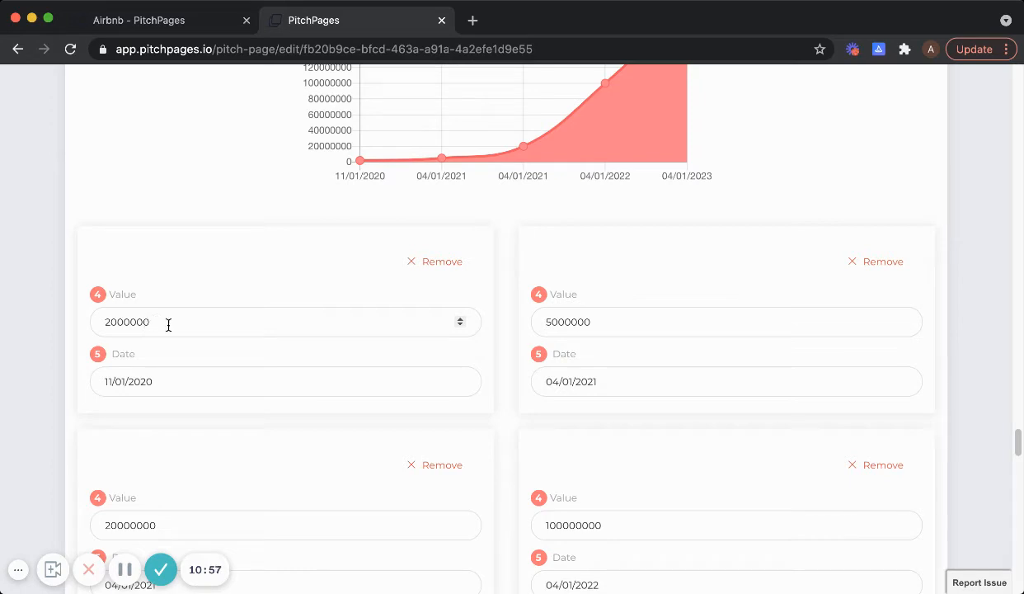
pyautogui.scroll(-5, 223, 342)
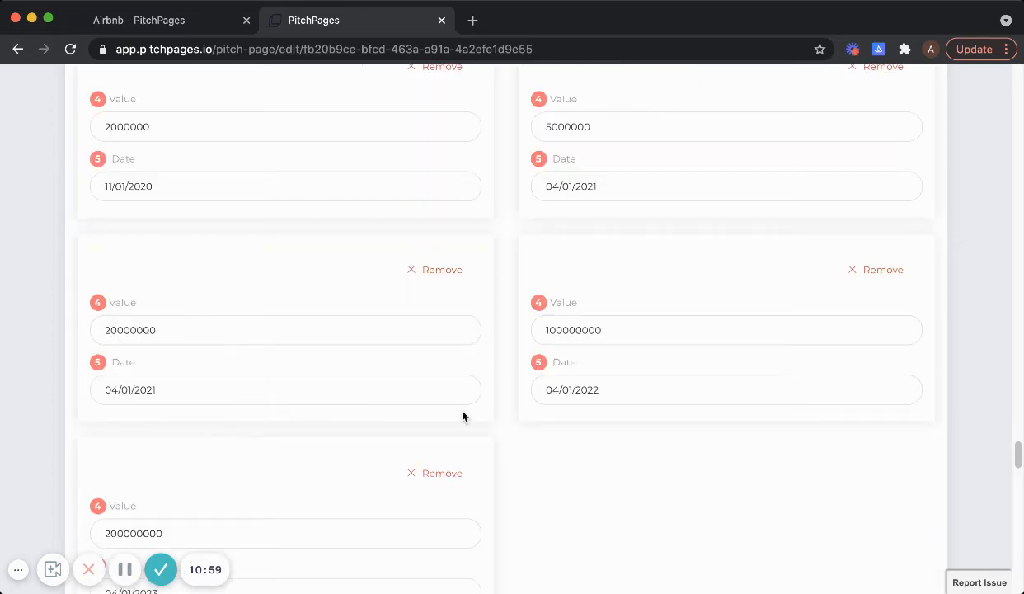
# Switch to the published Airbnb page and view its Projections section from the header down through the growth chart.
pyautogui.click(165, 22)
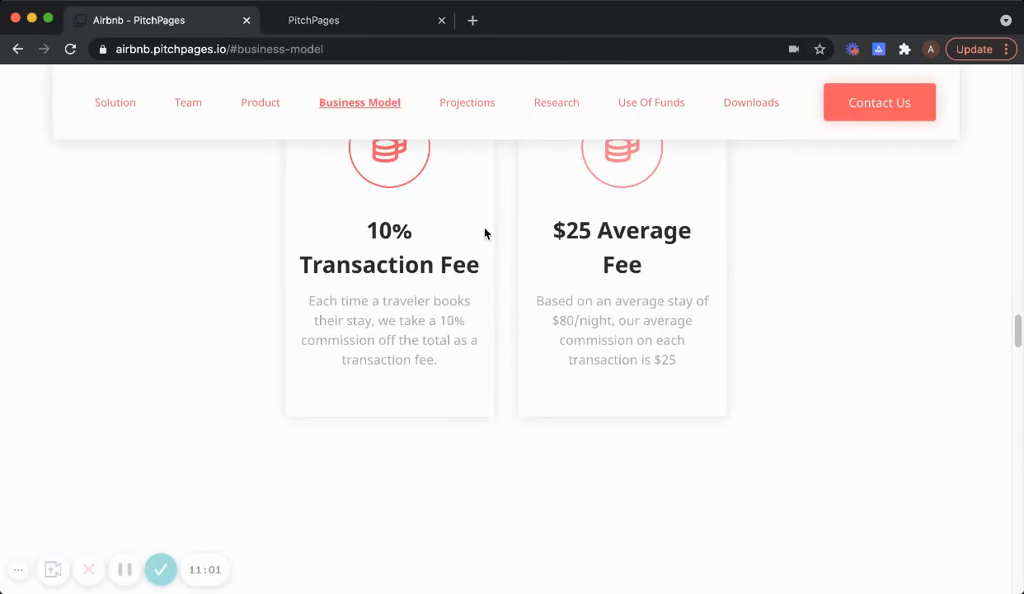
pyautogui.click(470, 106)
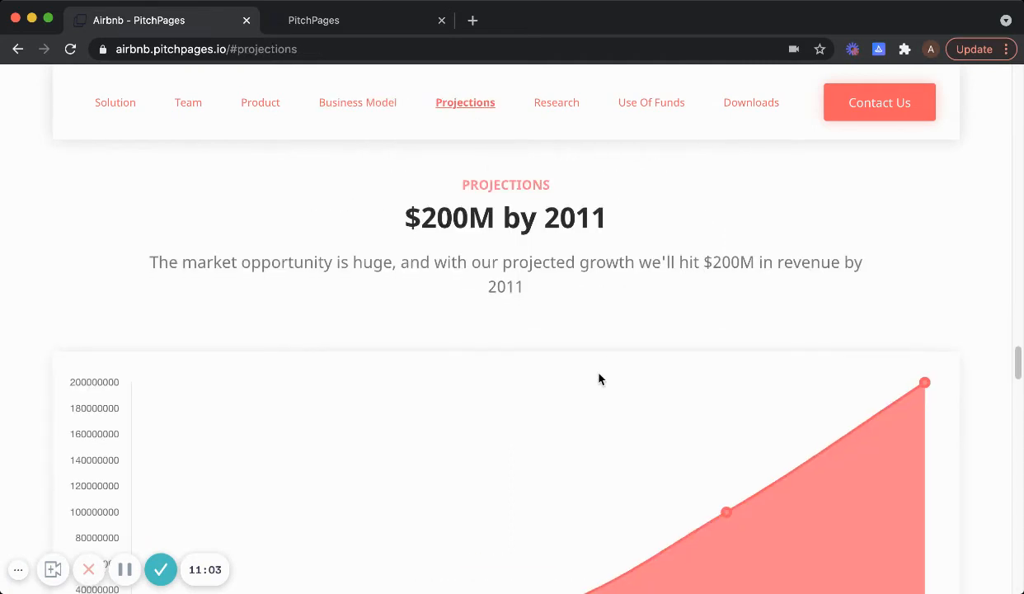
pyautogui.scroll(-1, 600, 379)
pyautogui.scroll(-3, 602, 379)
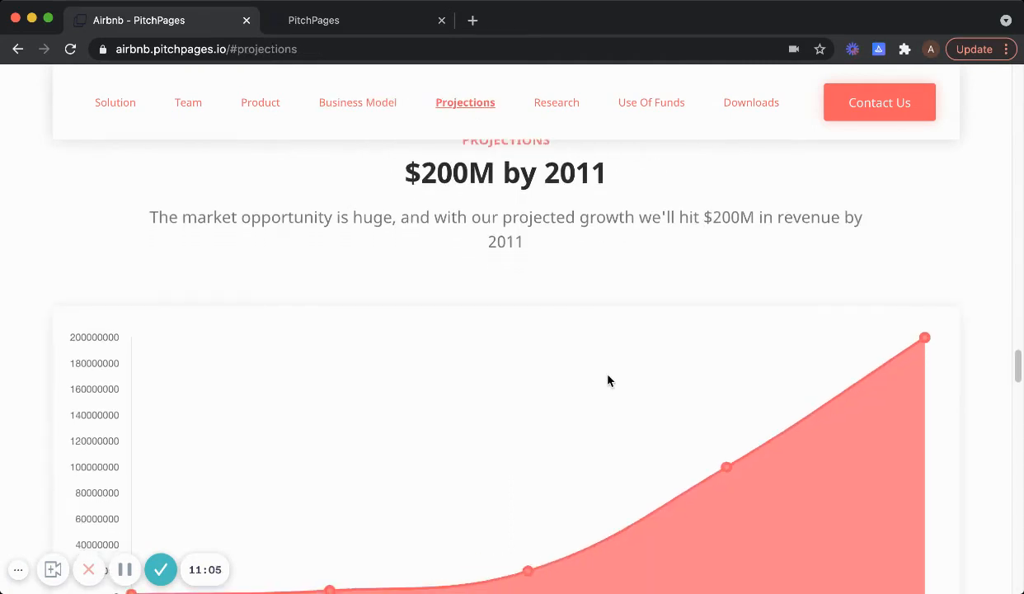
pyautogui.scroll(-3, 610, 379)
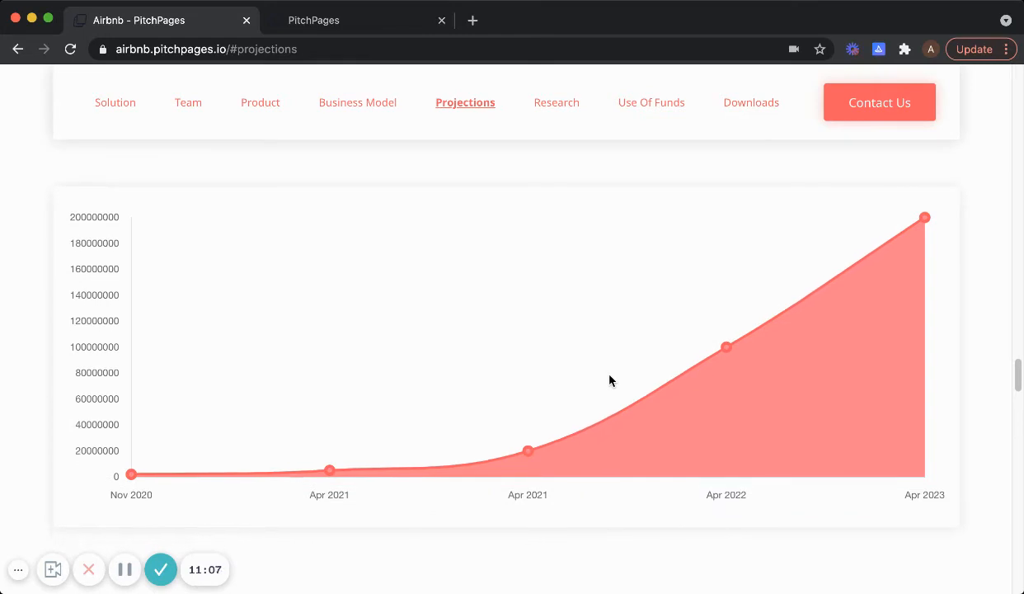
pyautogui.scroll(-2, 617, 380)
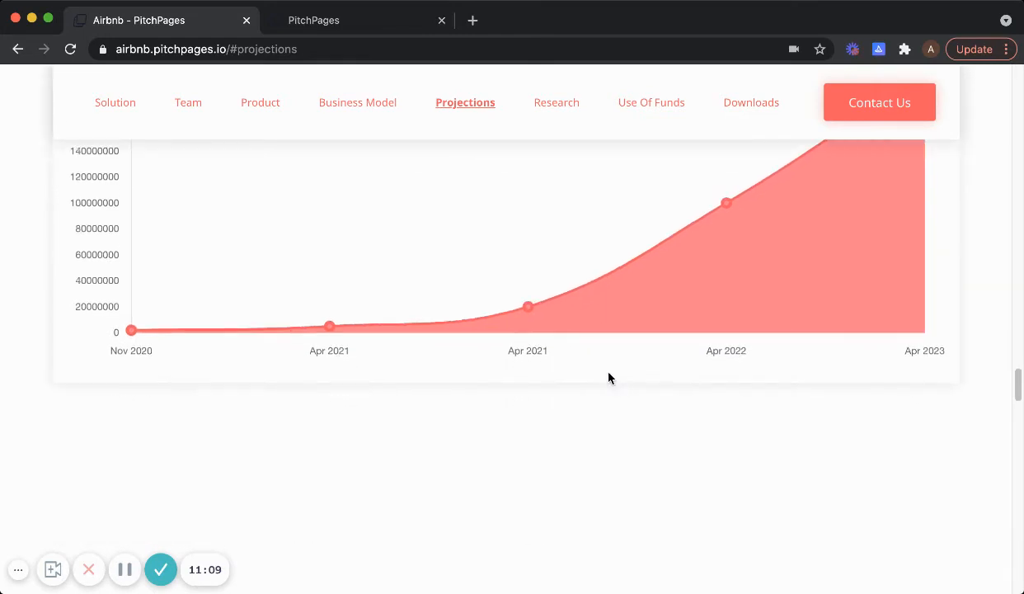
# Return to the wizard and review the last projection entries, the graph or image choice and the Projections layout preview.
pyautogui.click(373, 25)
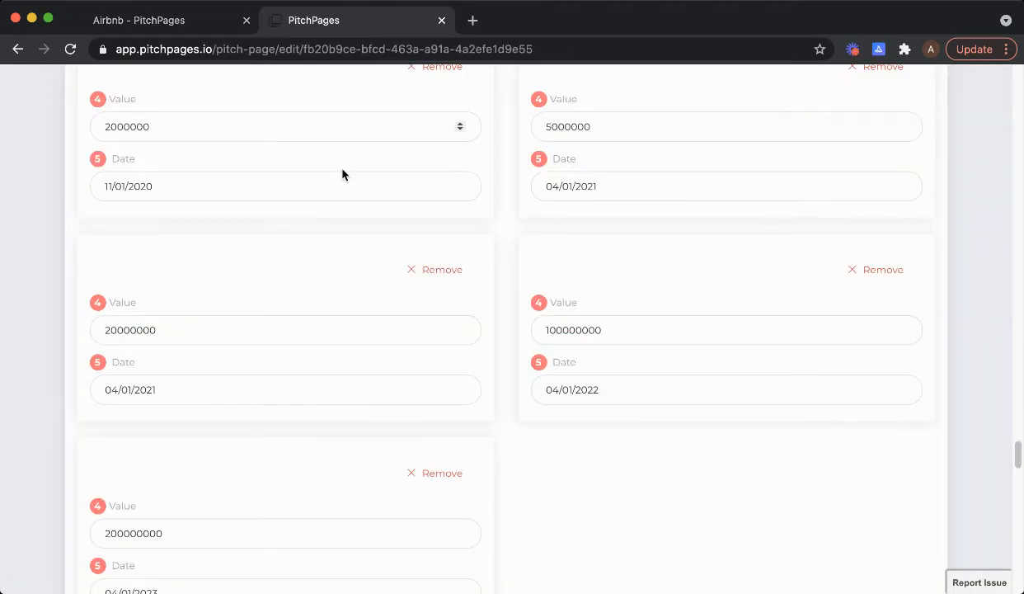
pyautogui.scroll(-5, 505, 411)
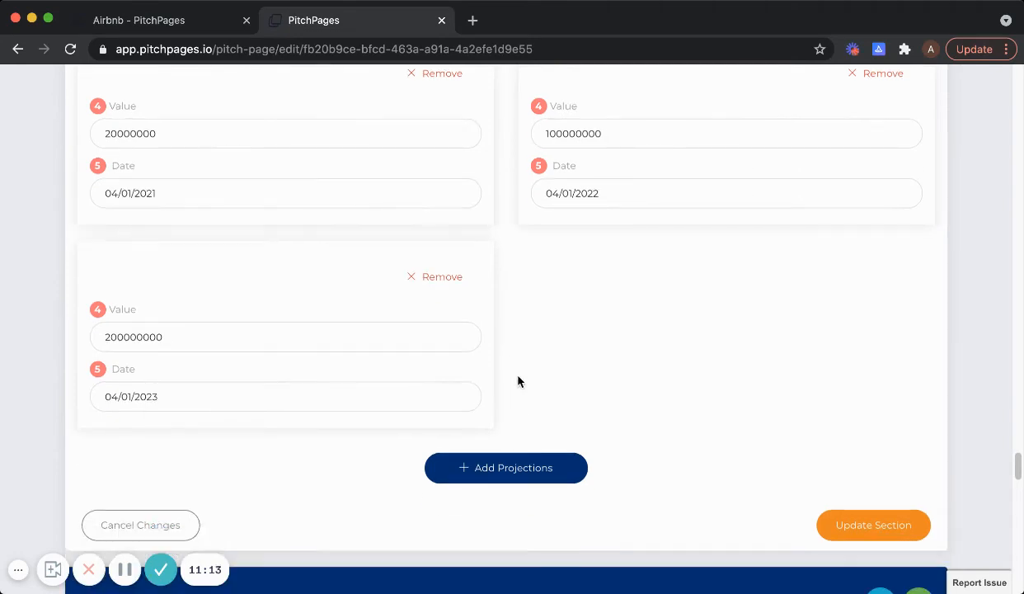
pyautogui.scroll(5, 517, 386)
pyautogui.scroll(15, 518, 381)
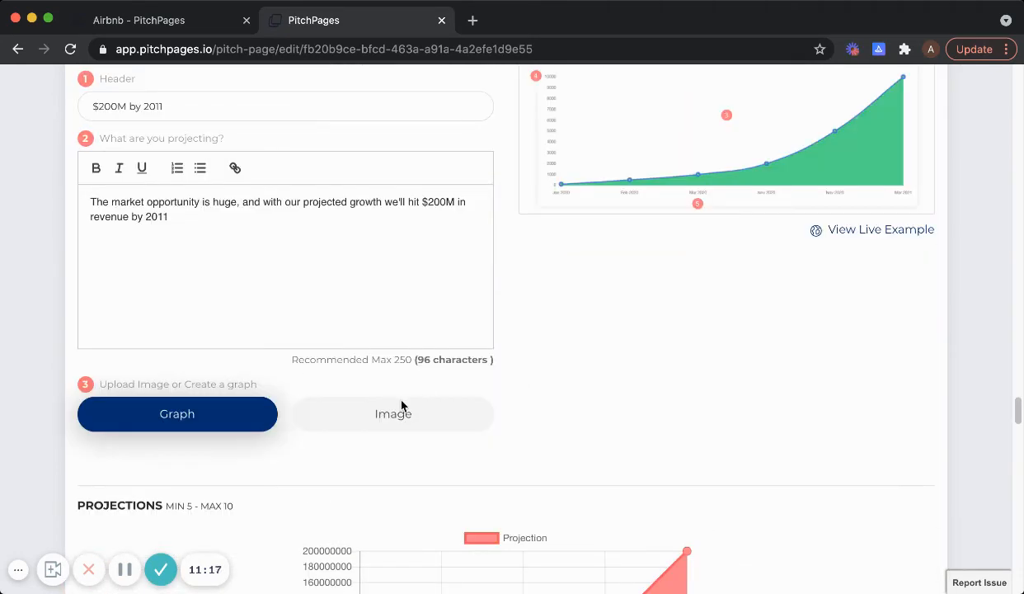
pyautogui.scroll(1, 401, 409)
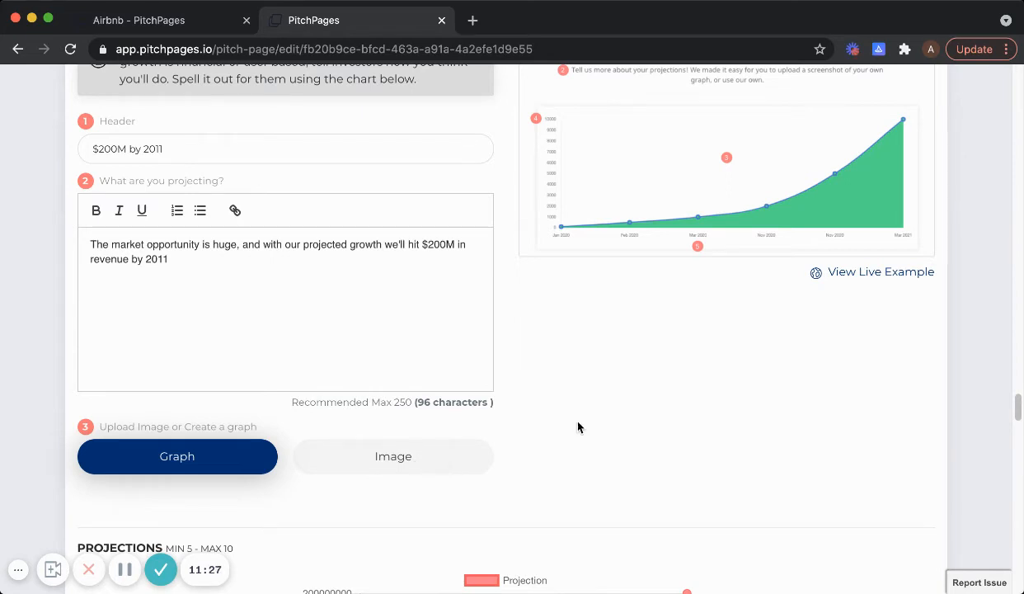
pyautogui.scroll(1, 649, 264)
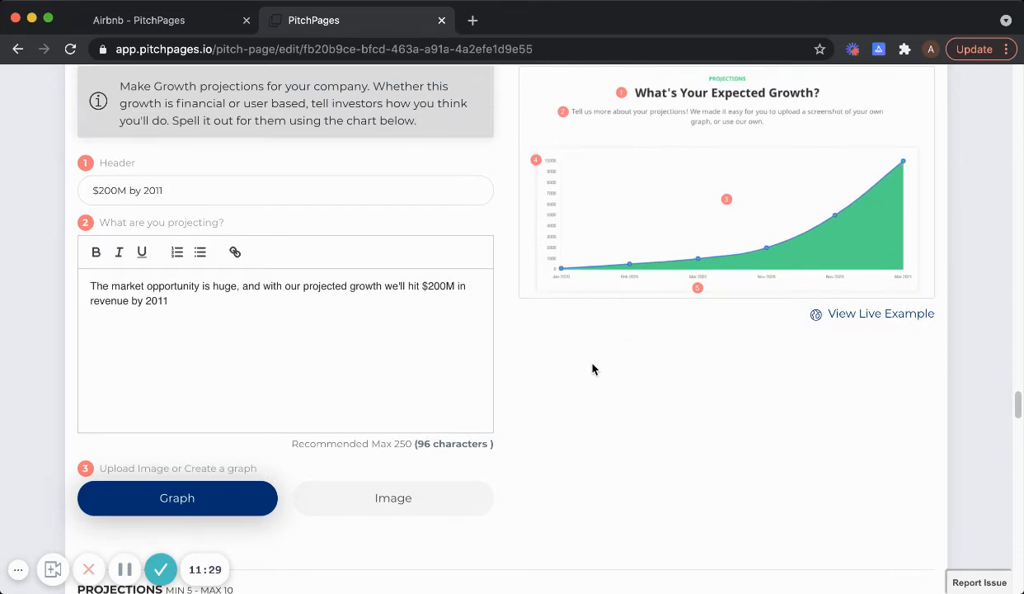
# Expand the optional Research section and review its header, subtext, layout preview and first two research data entries.
pyautogui.scroll(-1, 569, 354)
pyautogui.scroll(-5, 573, 395)
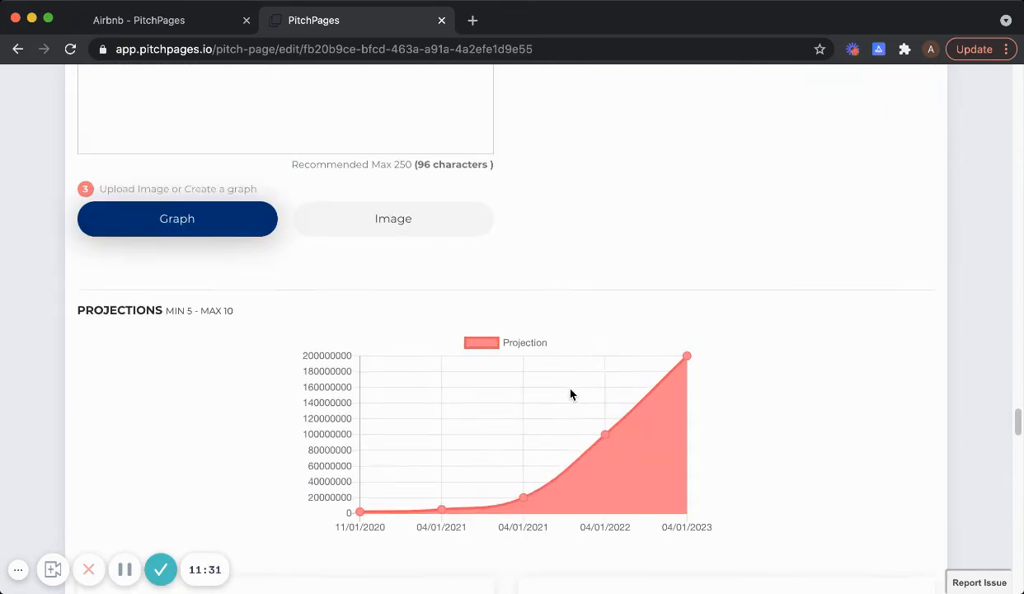
pyautogui.scroll(-10, 570, 394)
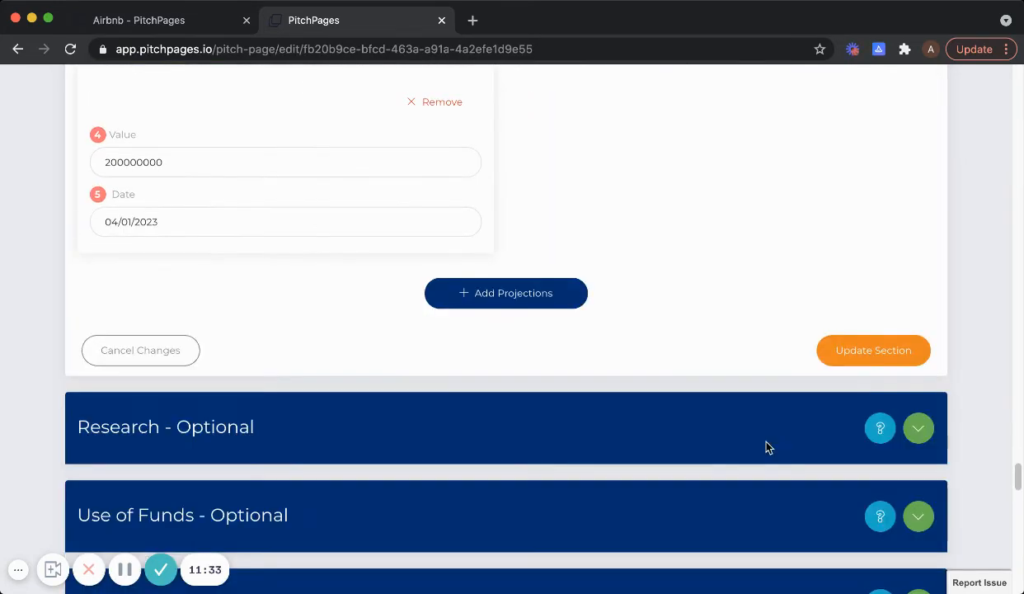
pyautogui.scroll(-5, 825, 449)
pyautogui.click(913, 214)
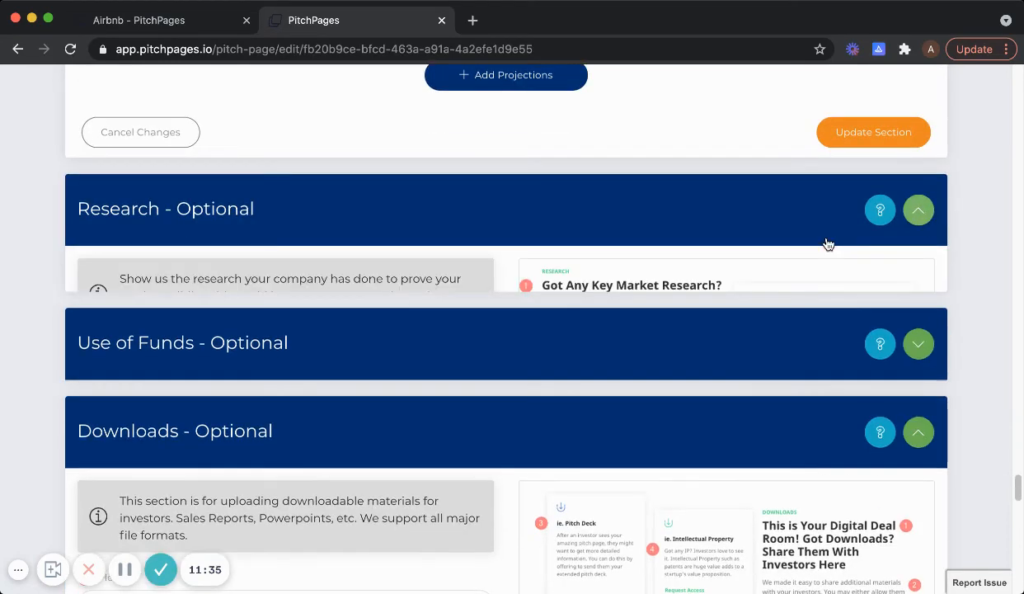
pyautogui.scroll(-3, 481, 425)
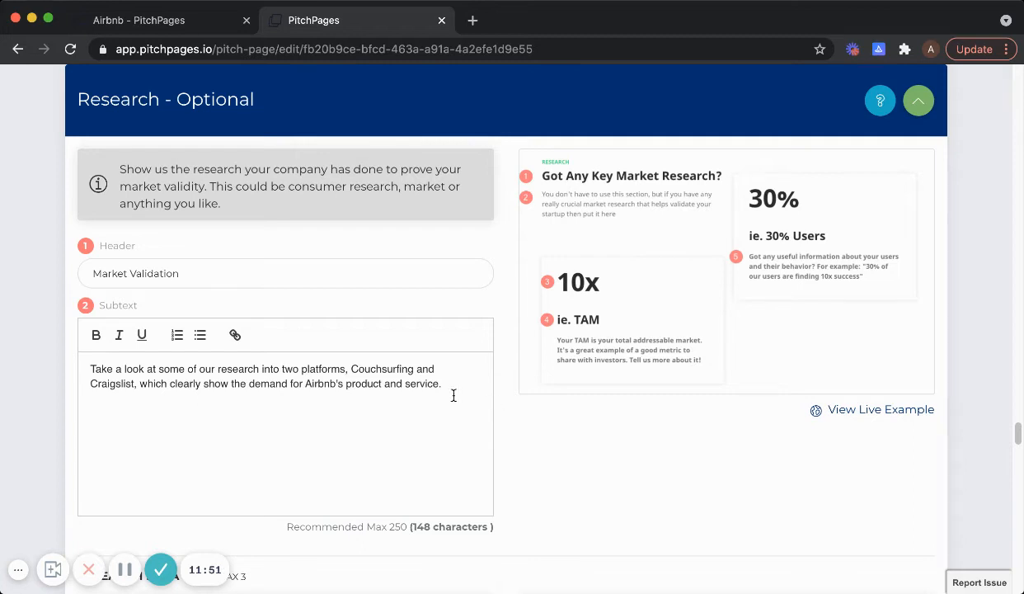
pyautogui.scroll(-2, 392, 416)
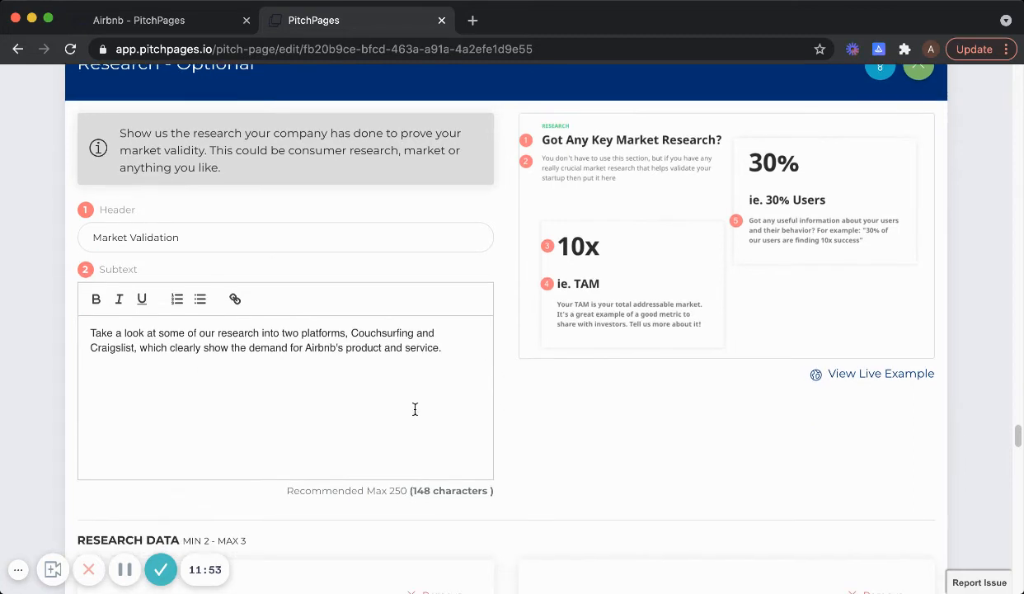
pyautogui.scroll(-8, 429, 405)
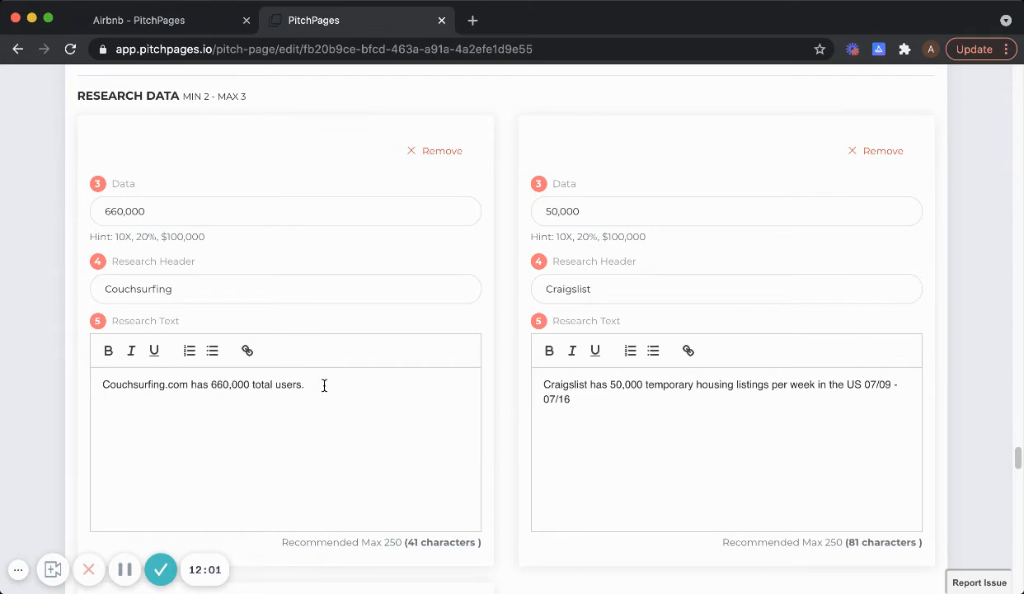
# View the Research section on the published Airbnb page, including the Couchsurfing, Craigslist and TAM cards.
pyautogui.click(191, 22)
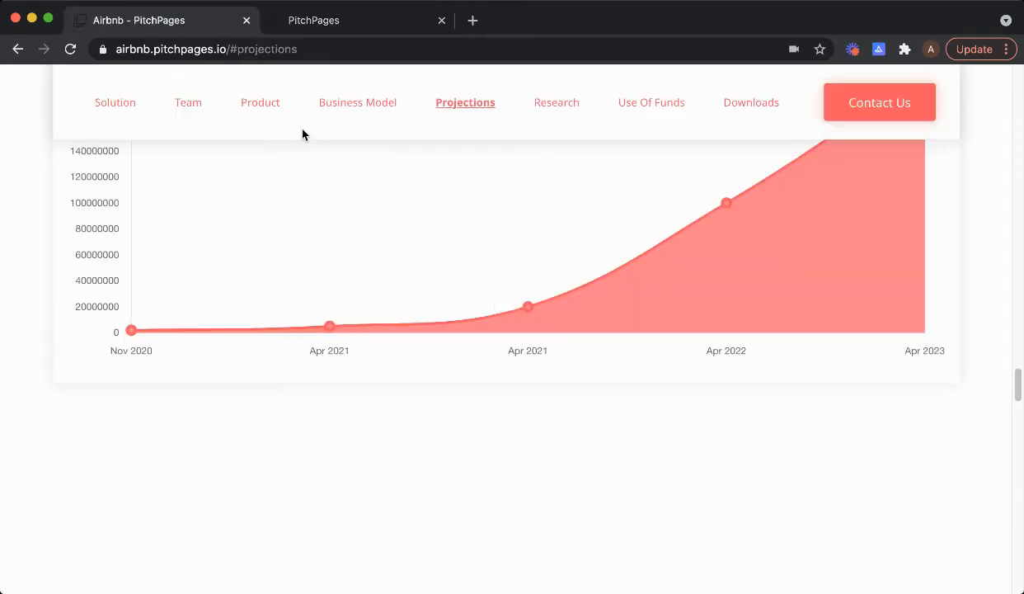
pyautogui.click(540, 101)
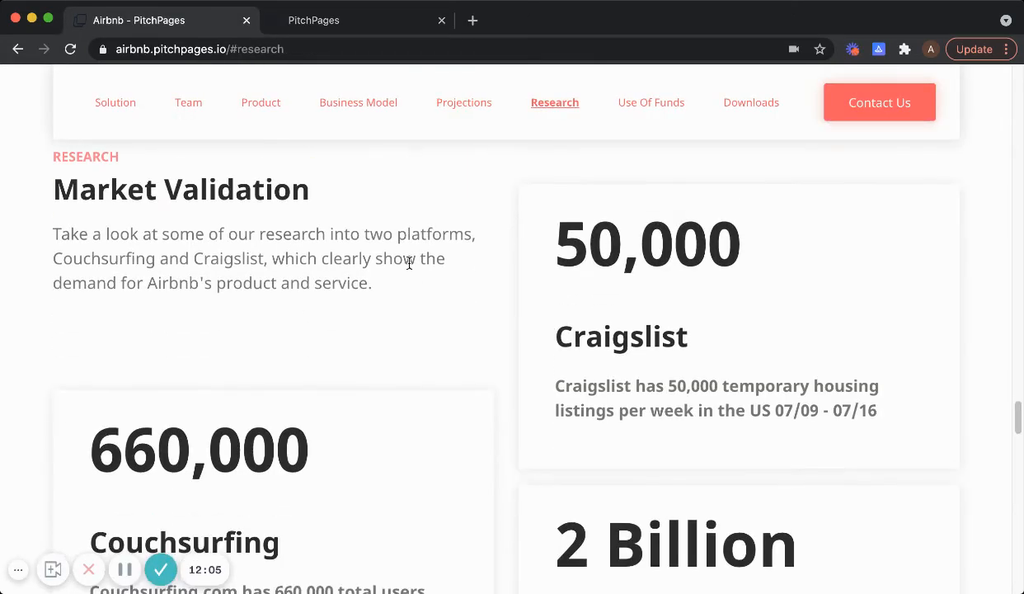
pyautogui.scroll(-2, 178, 343)
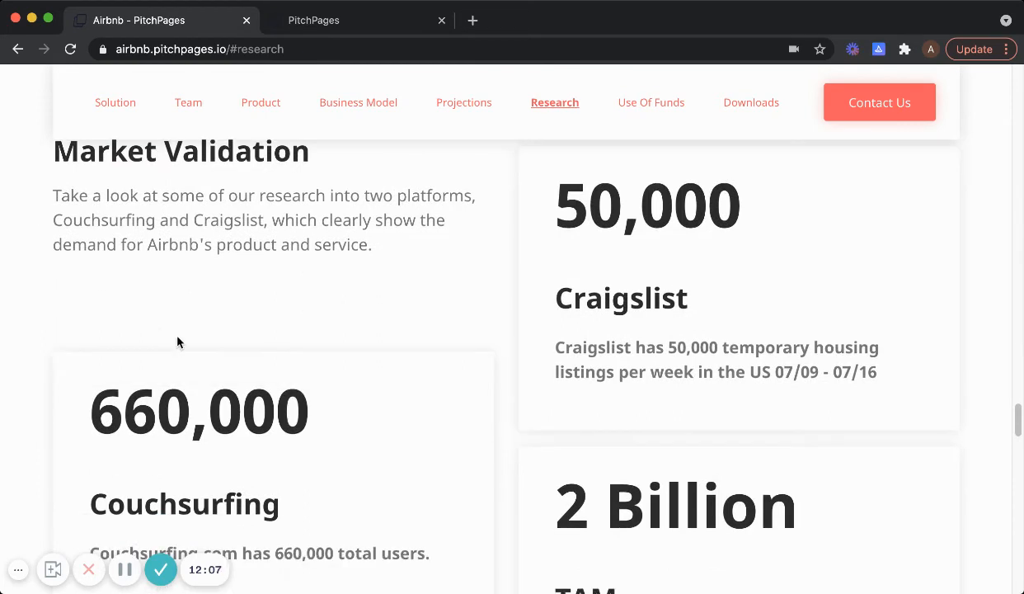
pyautogui.scroll(-3, 326, 317)
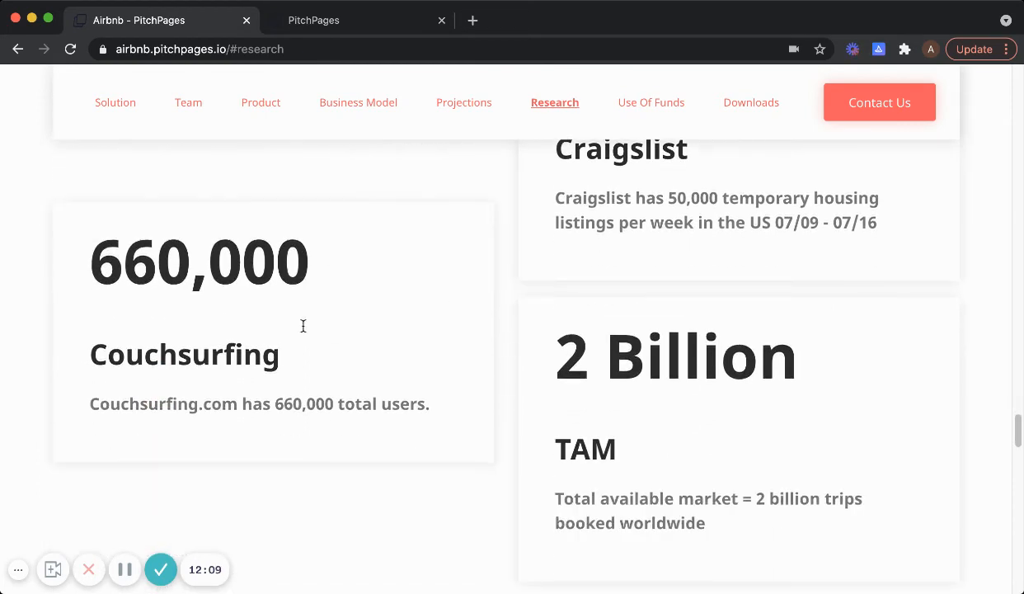
pyautogui.scroll(-2, 551, 367)
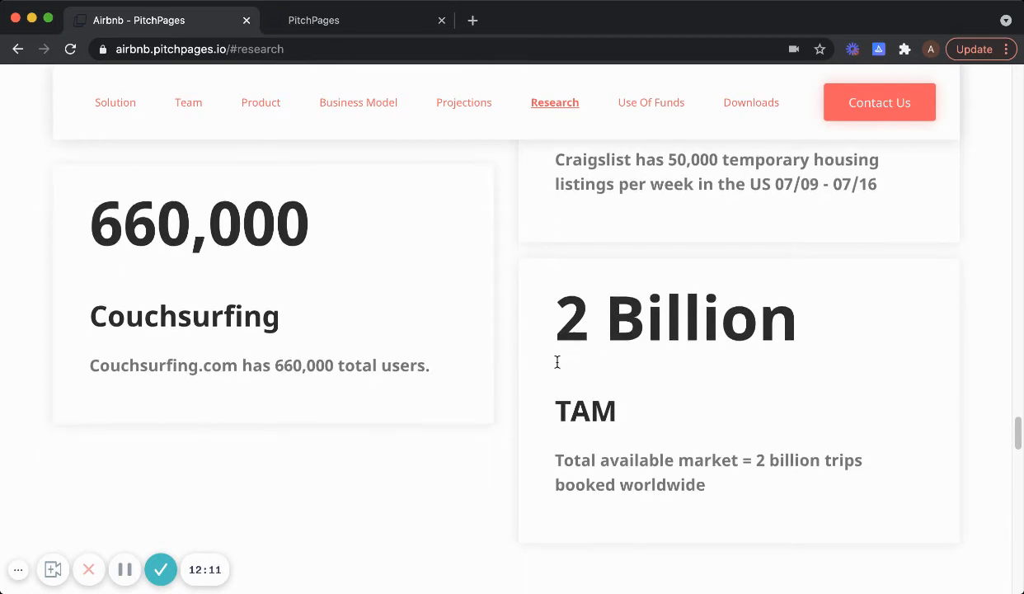
pyautogui.scroll(6, 509, 379)
pyautogui.scroll(-10, 509, 380)
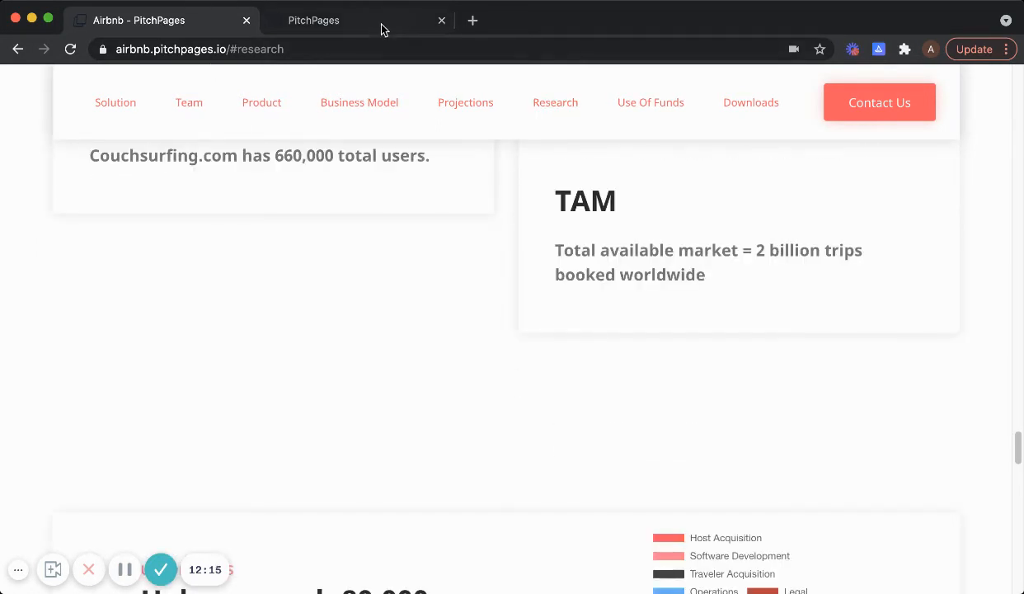
# Return to the wizard and review the remaining research data entries through the end of the Research section.
pyautogui.click(381, 29)
pyautogui.scroll(-5, 381, 251)
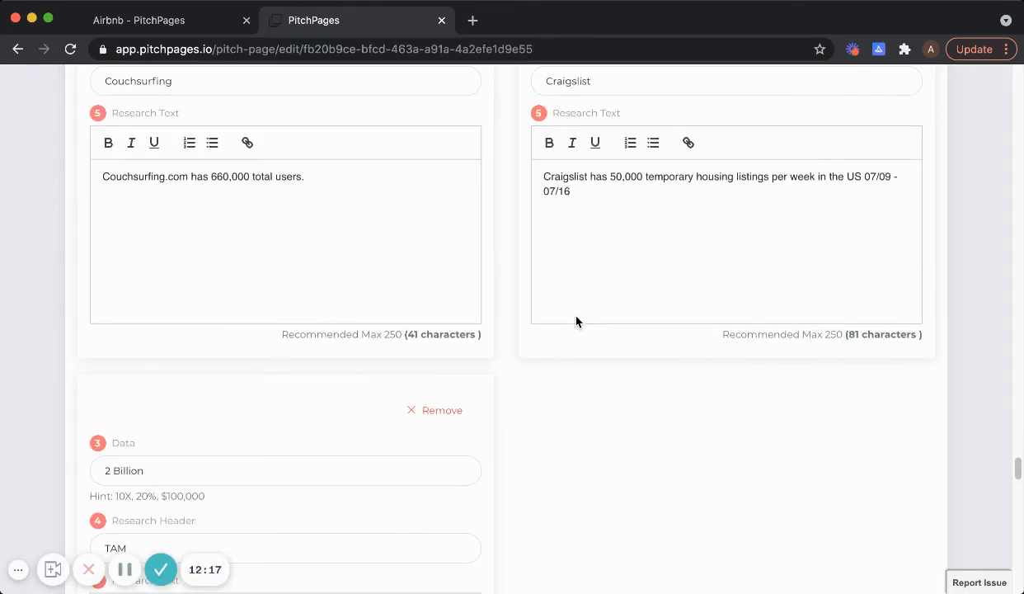
pyautogui.scroll(-6, 572, 324)
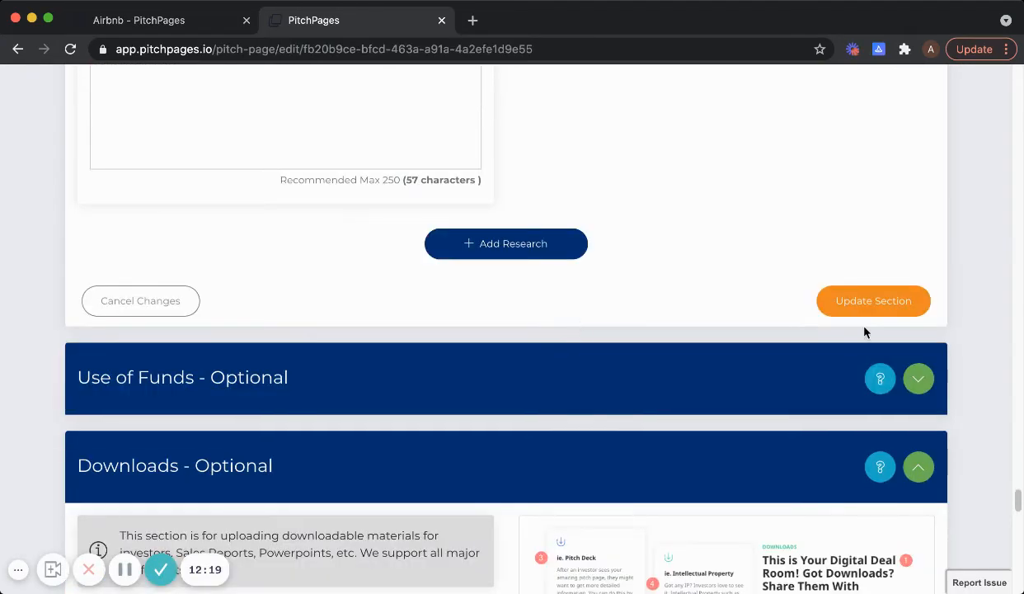
# Expand the optional Use of Funds section and review its guidance, header, subtext and layout preview.
pyautogui.click(918, 379)
pyautogui.scroll(-3, 584, 297)
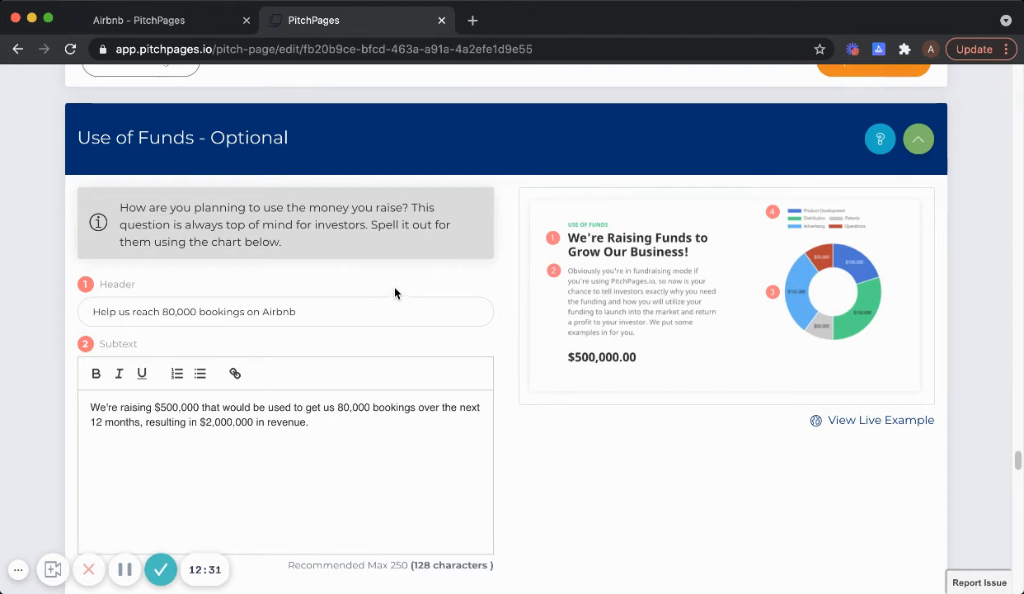
pyautogui.scroll(-1, 351, 297)
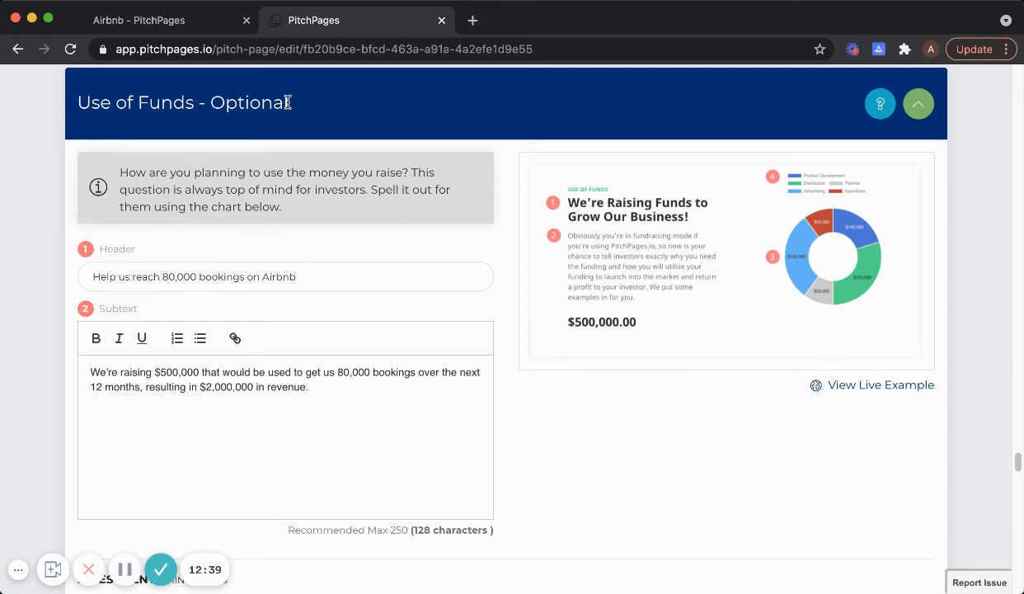
pyautogui.scroll(-5, 356, 337)
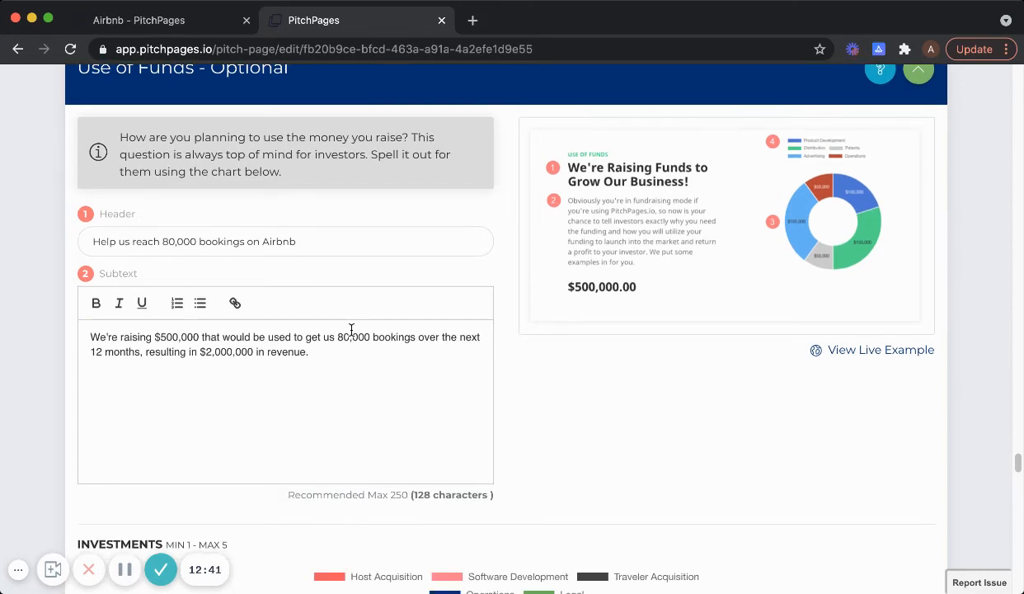
# Review the Use of Funds investments chart and the amounts and labels of the Host Acquisition and Software Development entries.
pyautogui.scroll(-10, 610, 395)
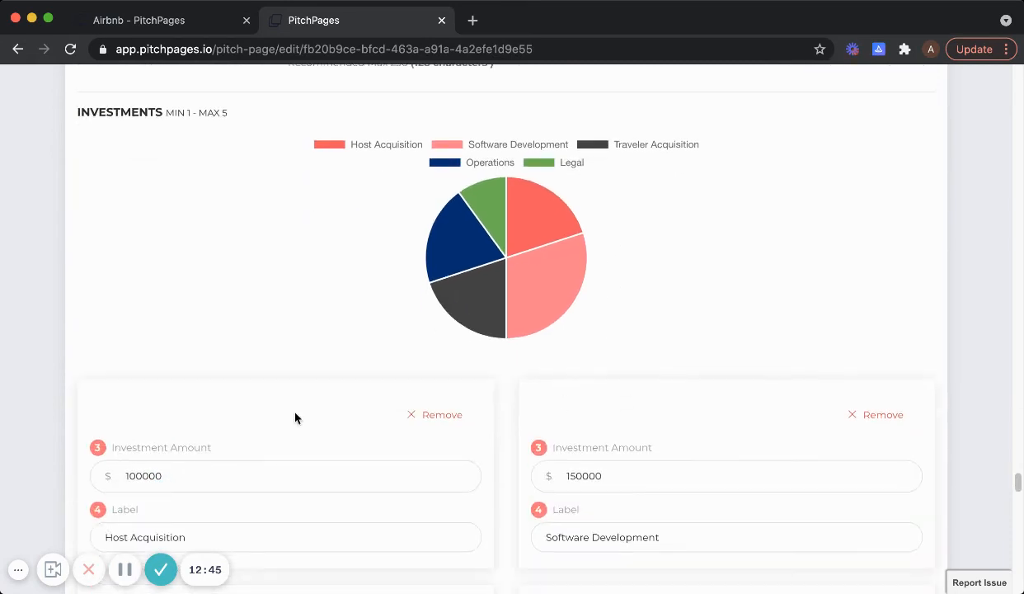
pyautogui.scroll(-1, 243, 441)
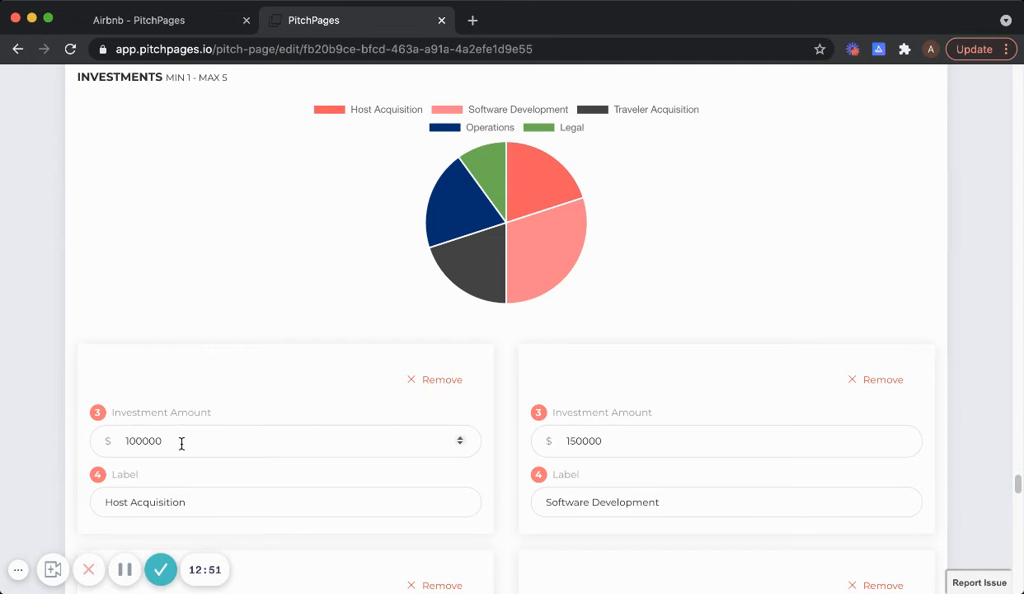
pyautogui.scroll(-1, 183, 443)
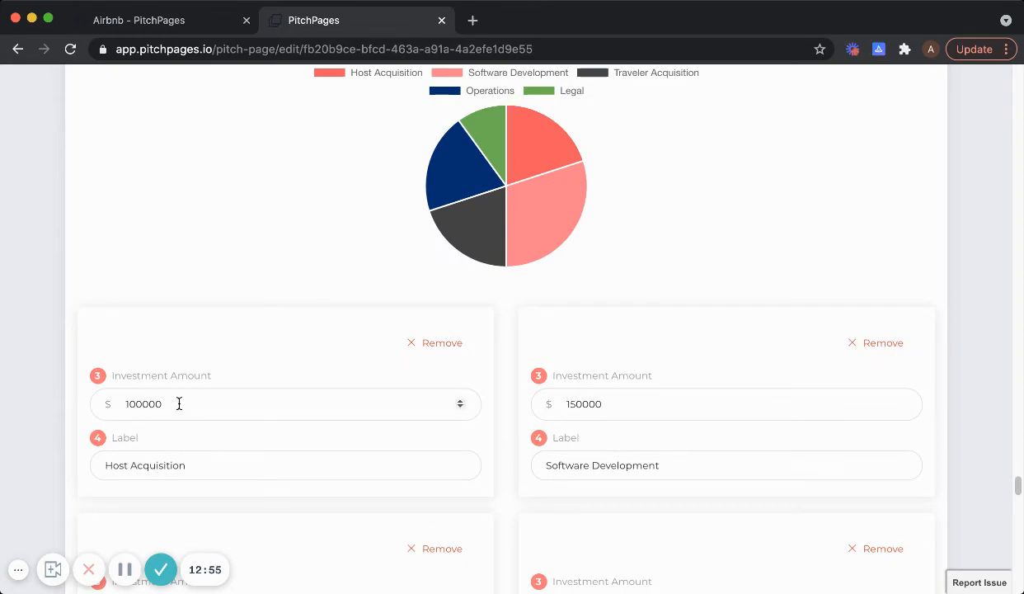
pyautogui.scroll(1, 200, 461)
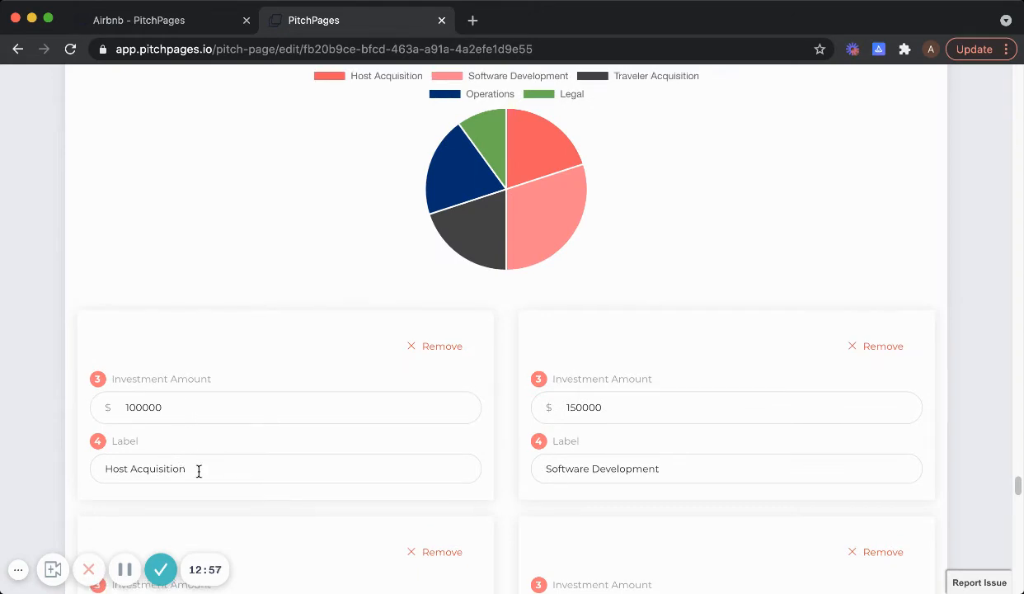
pyautogui.tripleClick(183, 455)
pyautogui.click(180, 456)
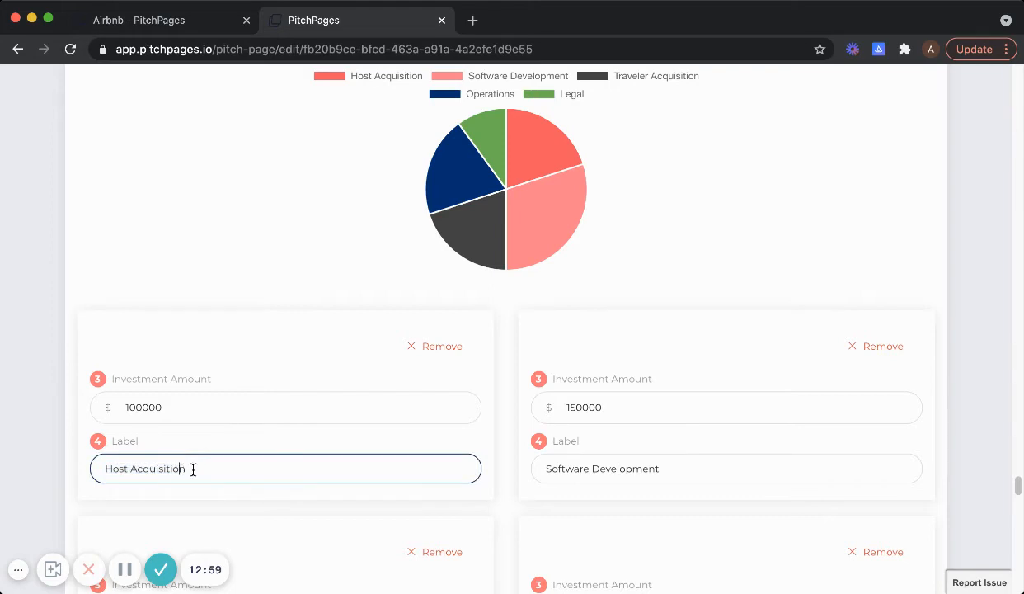
pyautogui.tripleClick(189, 468)
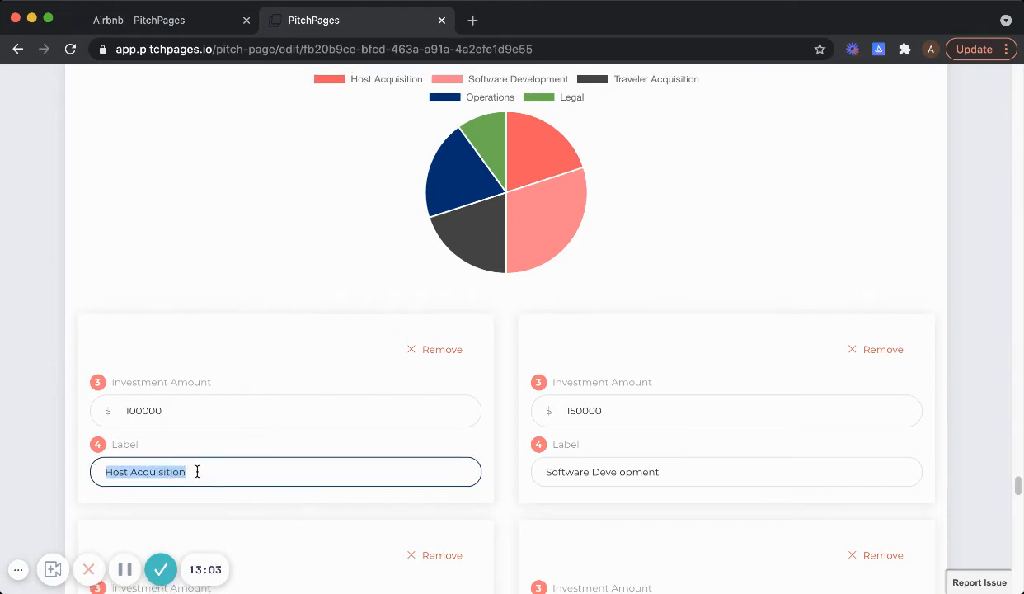
pyautogui.click(142, 411)
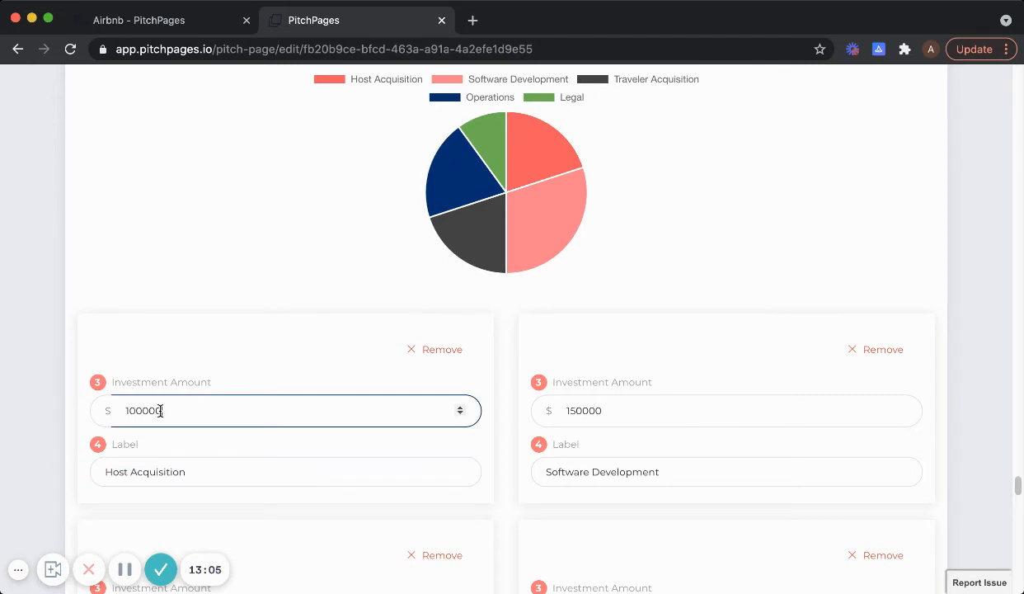
pyautogui.scroll(-1, 380, 441)
pyautogui.click(575, 467)
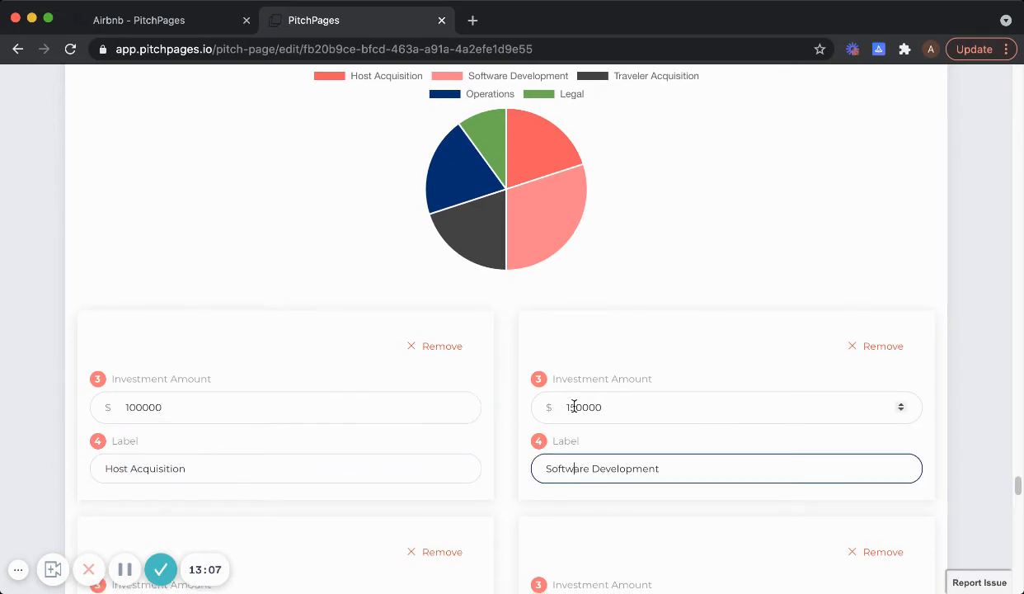
# Review the Traveler Acquisition, Operations and Legal investment entries and compare them with the pie chart.
pyautogui.scroll(-2, 599, 411)
pyautogui.scroll(-5, 597, 426)
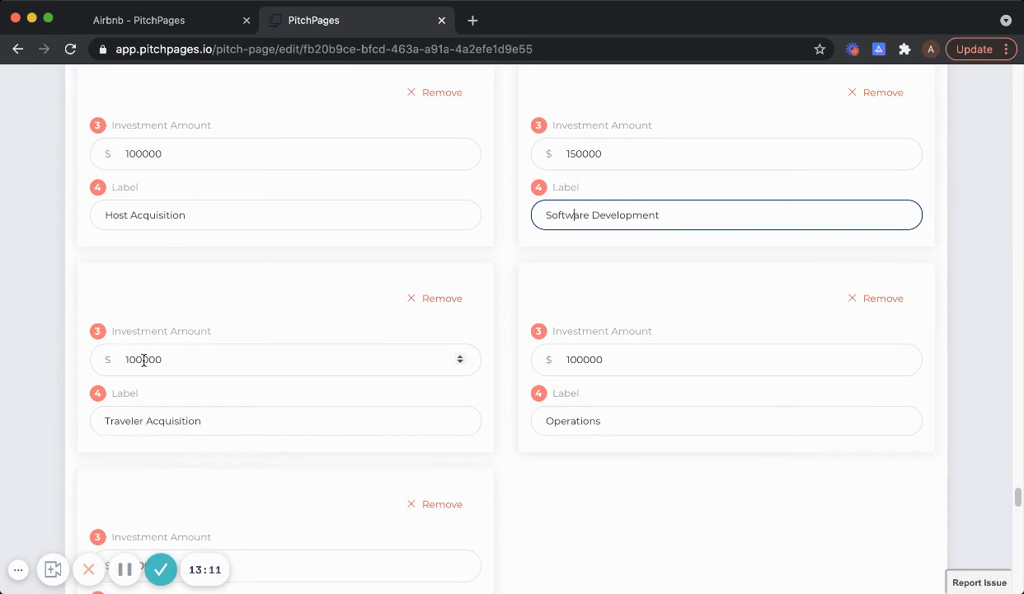
pyautogui.scroll(-5, 536, 392)
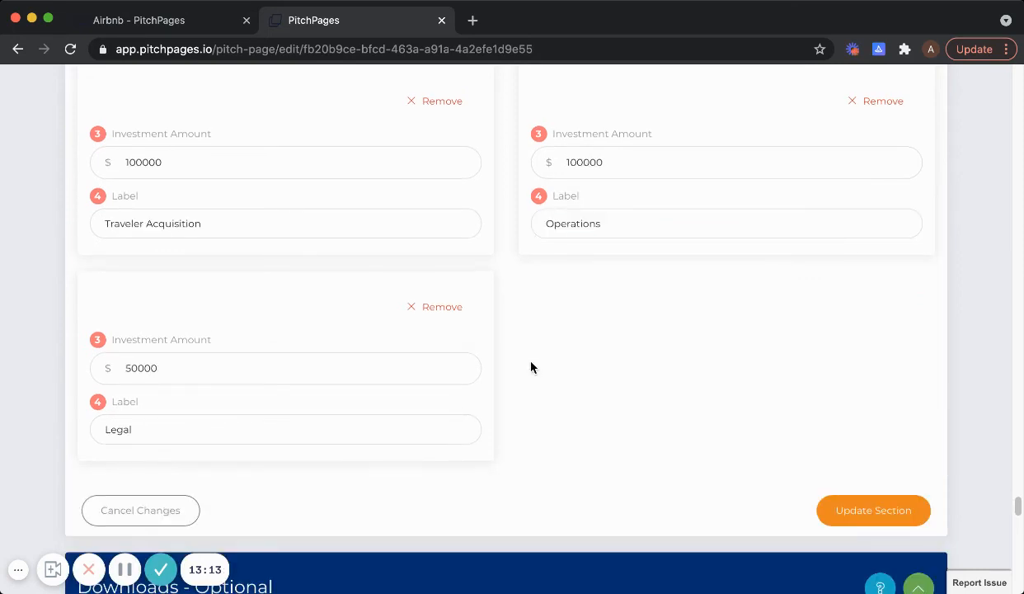
pyautogui.scroll(9, 629, 331)
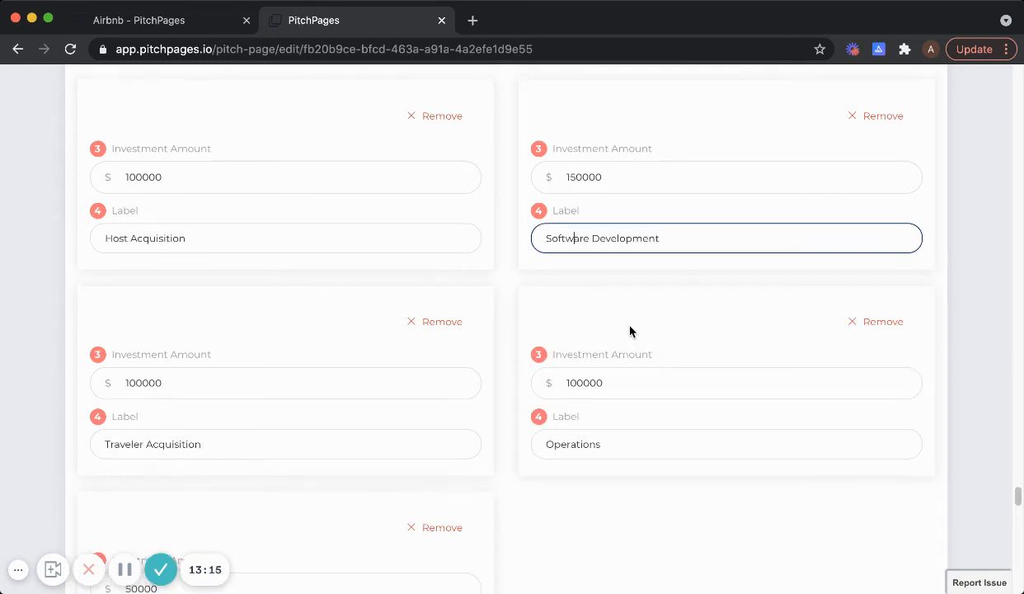
pyautogui.scroll(6, 629, 332)
pyautogui.scroll(-4, 629, 332)
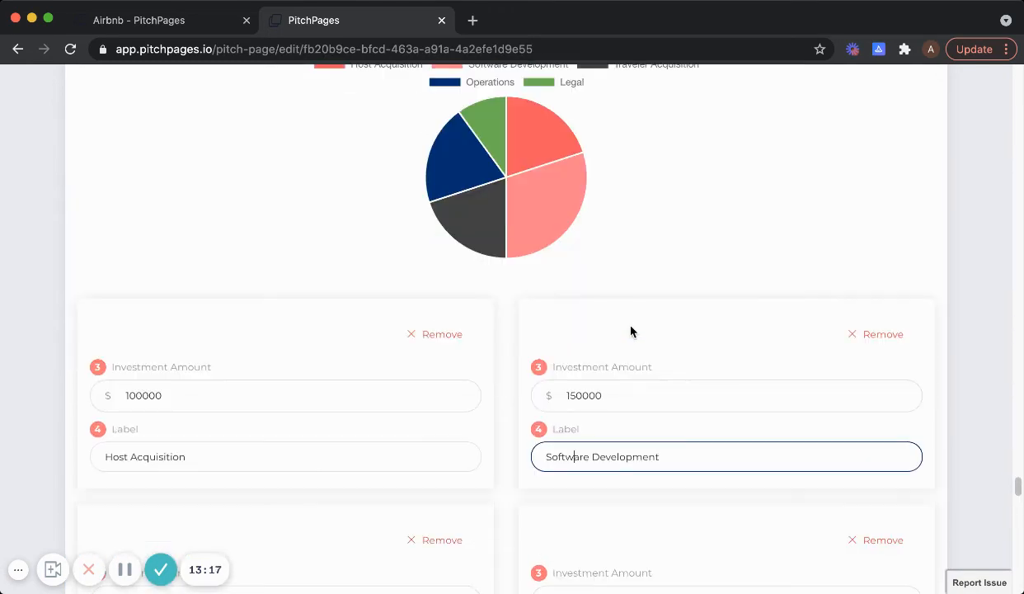
pyautogui.scroll(1, 381, 137)
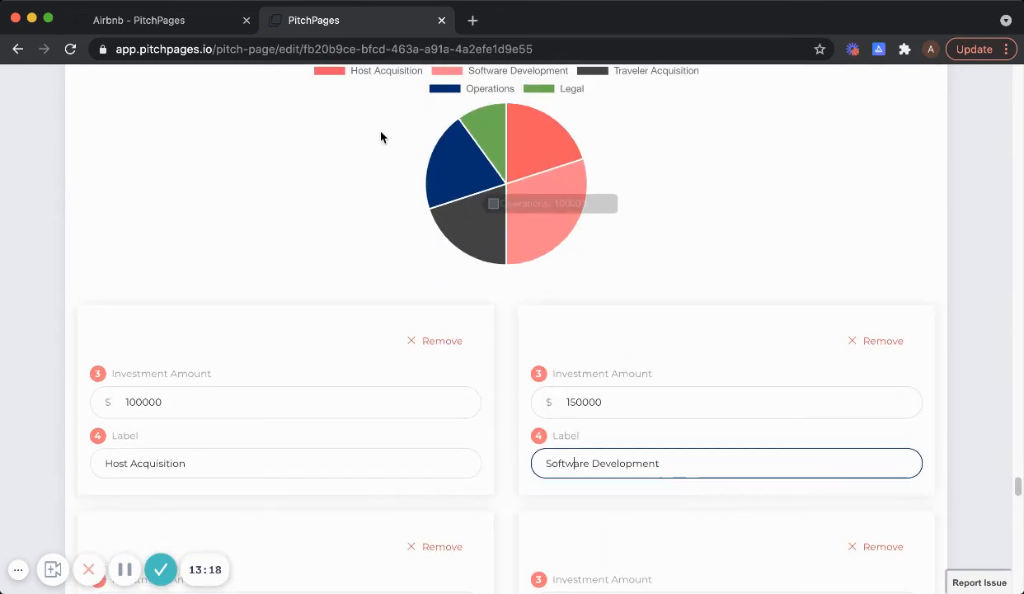
# View the Use of Funds section on the published Airbnb page, including its text and donut chart.
pyautogui.click(185, 24)
pyautogui.click(640, 105)
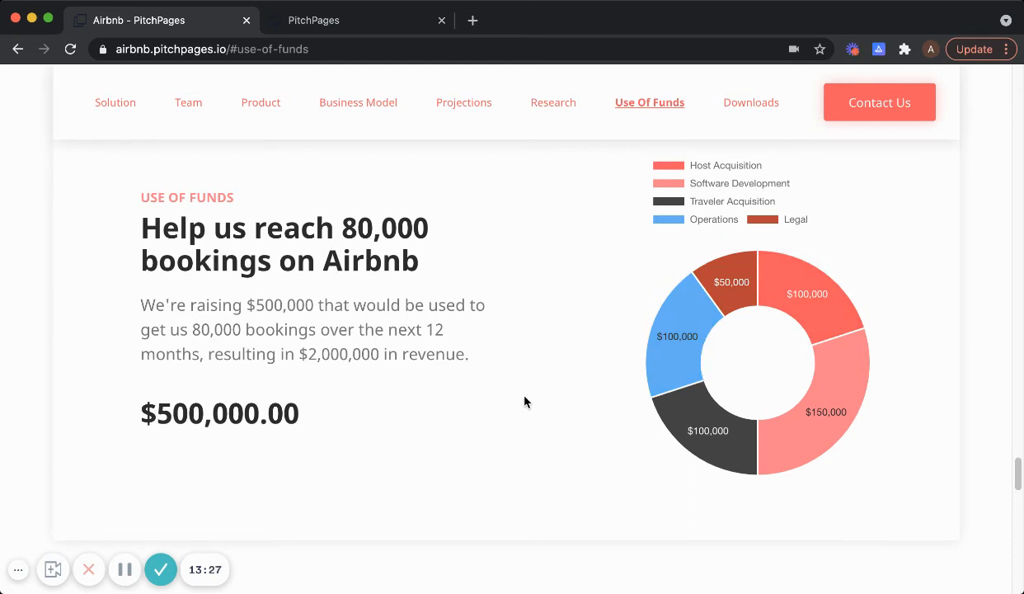
pyautogui.scroll(1, 695, 274)
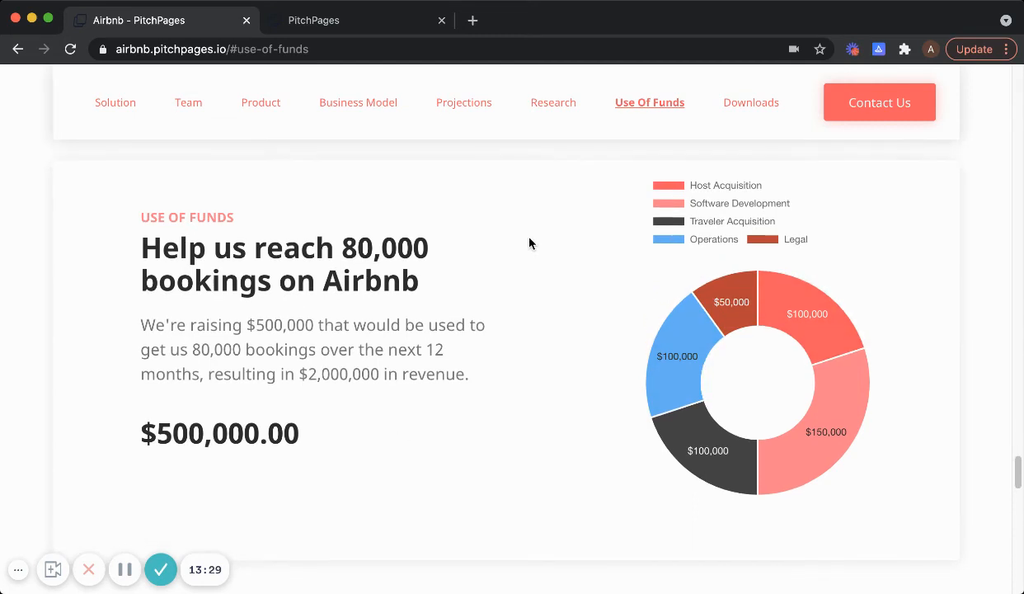
pyautogui.scroll(-1, 529, 243)
pyautogui.scroll(1, 530, 242)
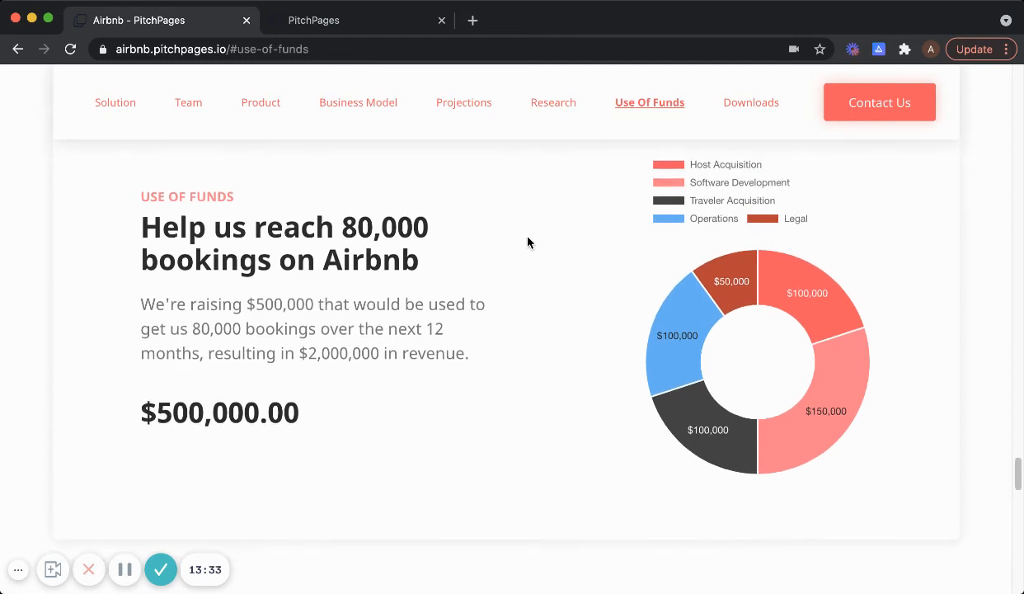
# Return to the wizard and review the optional Downloads section's guidance, header, subtext and layout preview.
pyautogui.click(335, 24)
pyautogui.scroll(-10, 637, 349)
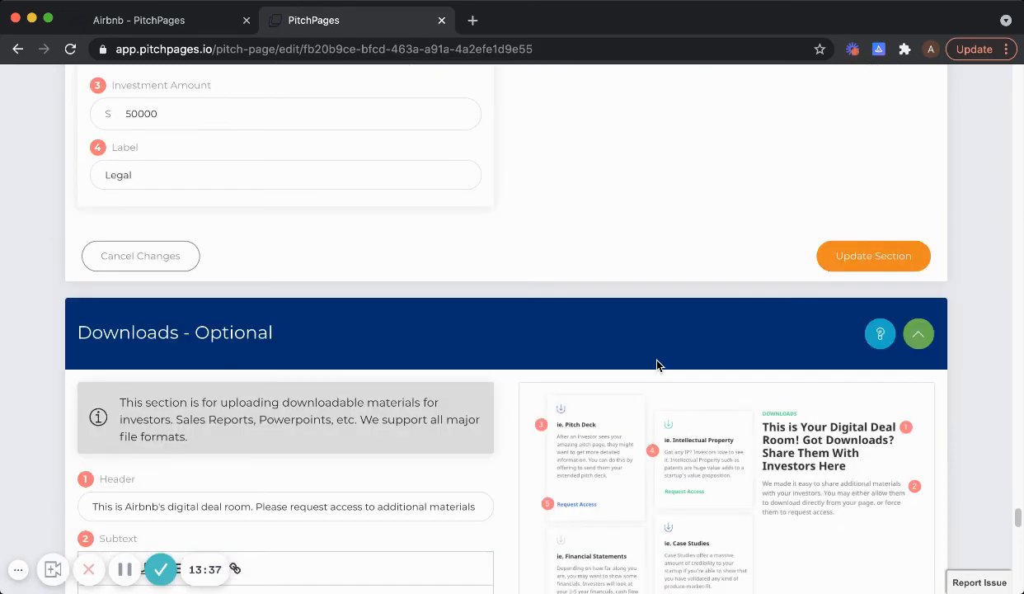
pyautogui.scroll(-3, 882, 376)
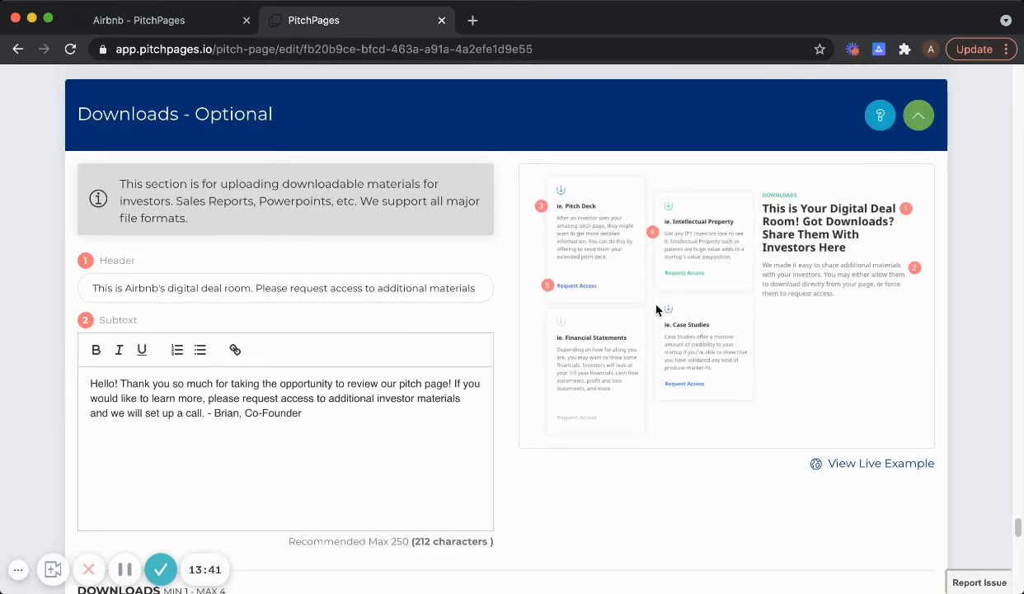
pyautogui.scroll(-1, 527, 299)
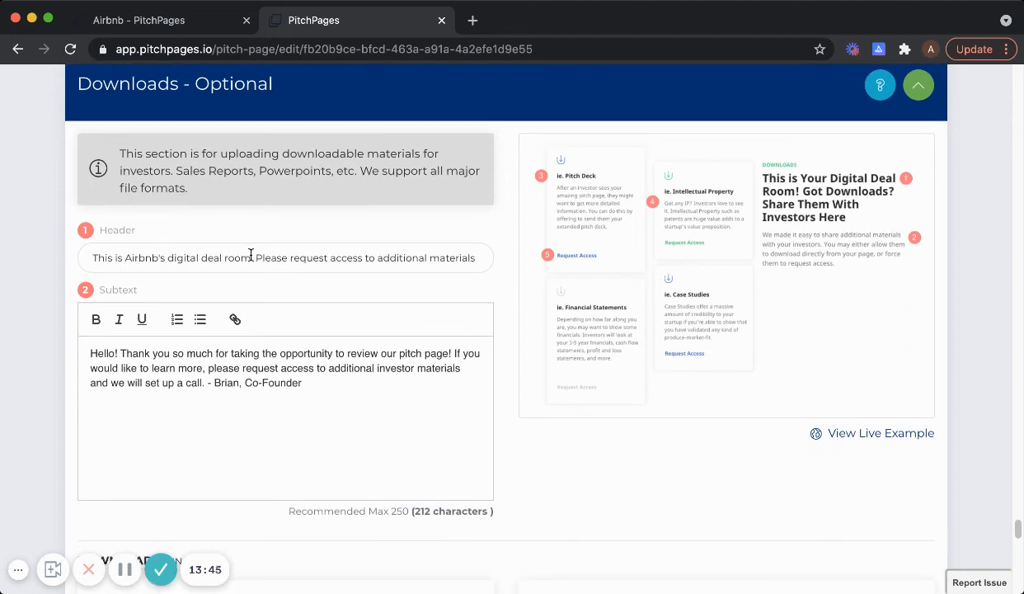
pyautogui.scroll(-1, 263, 257)
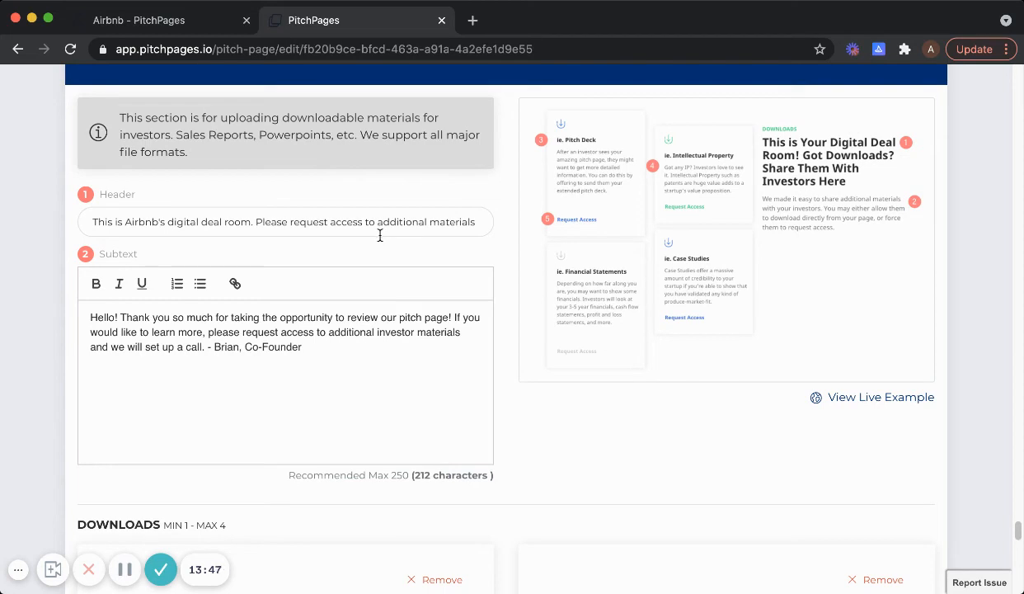
pyautogui.scroll(1, 380, 237)
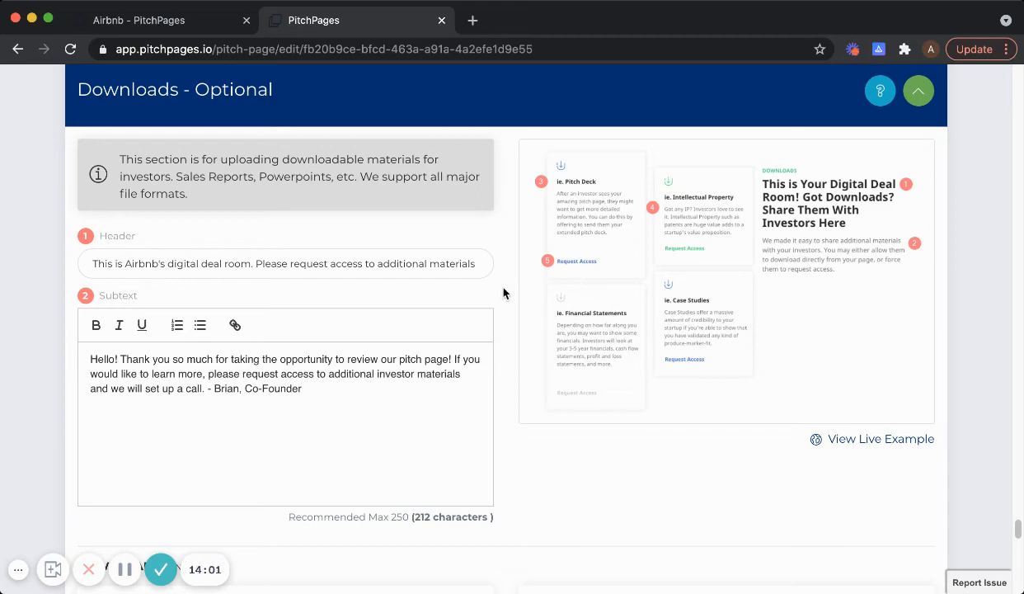
# Review the titles and descriptions of the Detailed Presentation and 5 Year Financials downloads, highlighting the Detailed Presentation title.
pyautogui.scroll(-5, 504, 293)
pyautogui.scroll(-4, 505, 293)
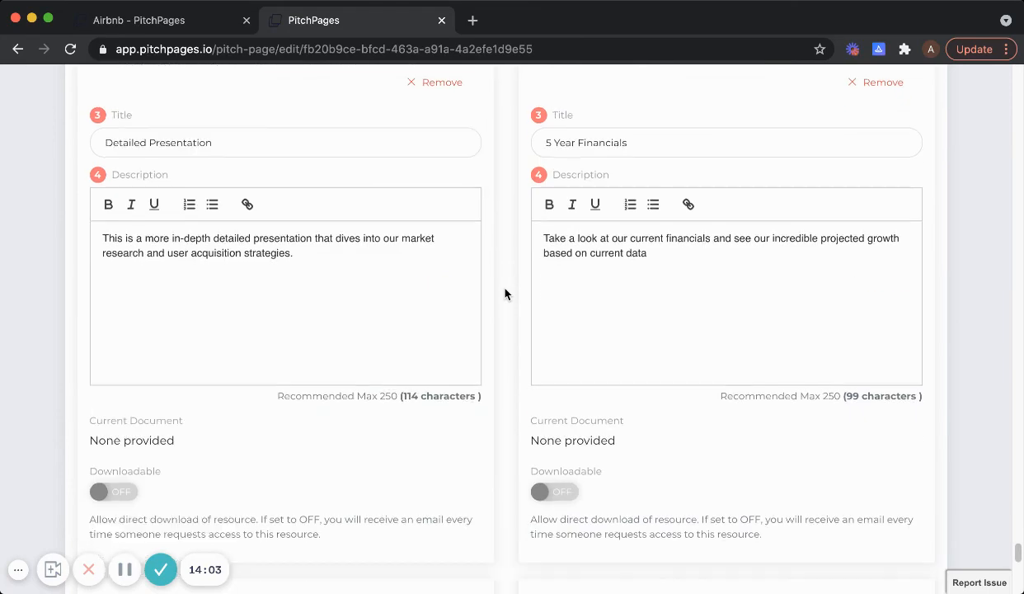
pyautogui.scroll(4, 505, 293)
pyautogui.scroll(-2, 397, 268)
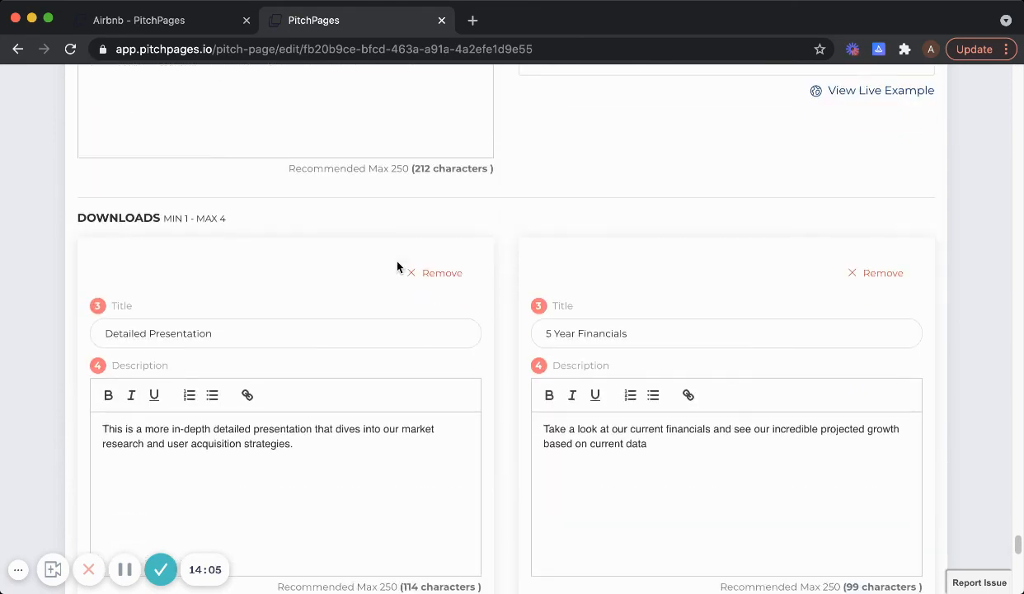
pyautogui.scroll(-1, 137, 244)
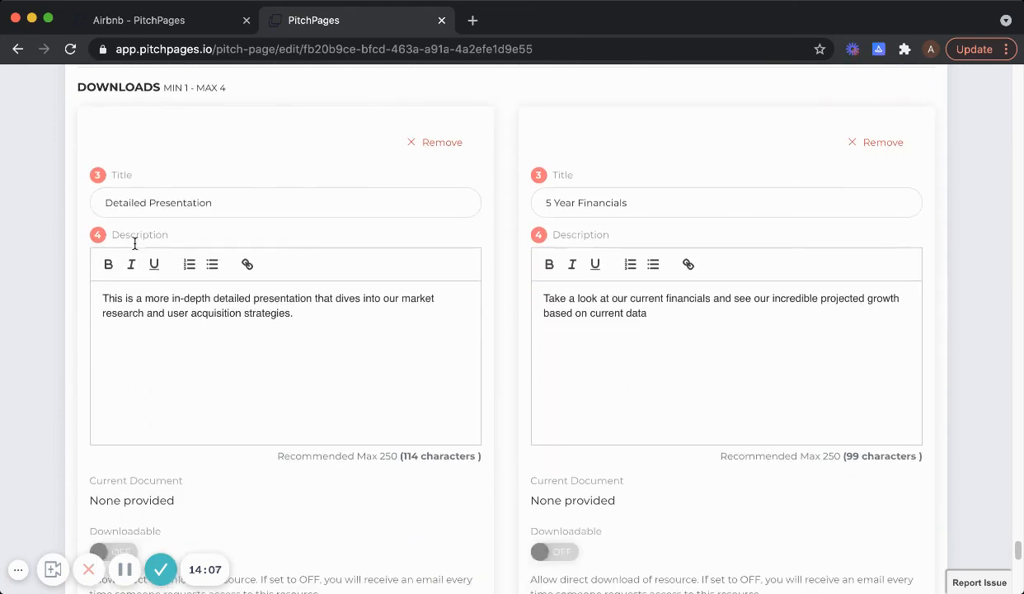
pyautogui.moveTo(219, 174); pyautogui.dragTo(97, 171)
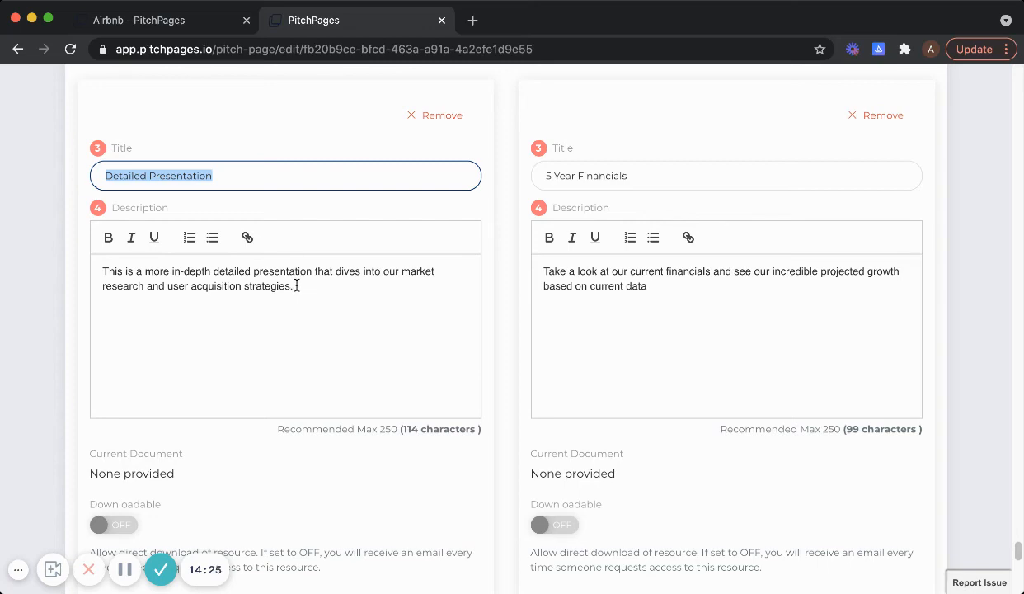
# Examine the Current Document field and the Downloadable setting of the Detailed Presentation entry.
pyautogui.scroll(3, 322, 298)
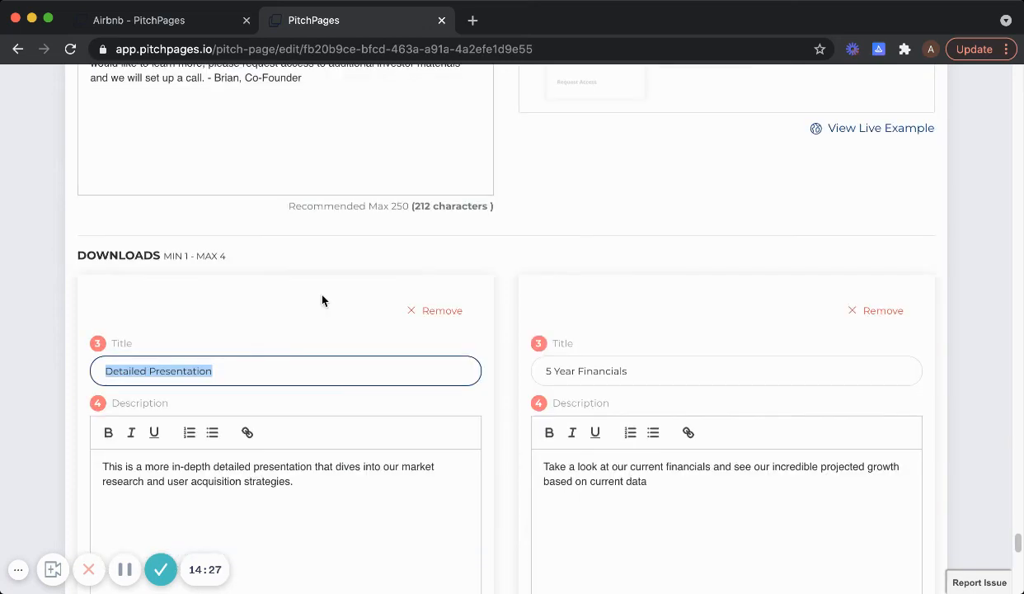
pyautogui.scroll(-4, 314, 293)
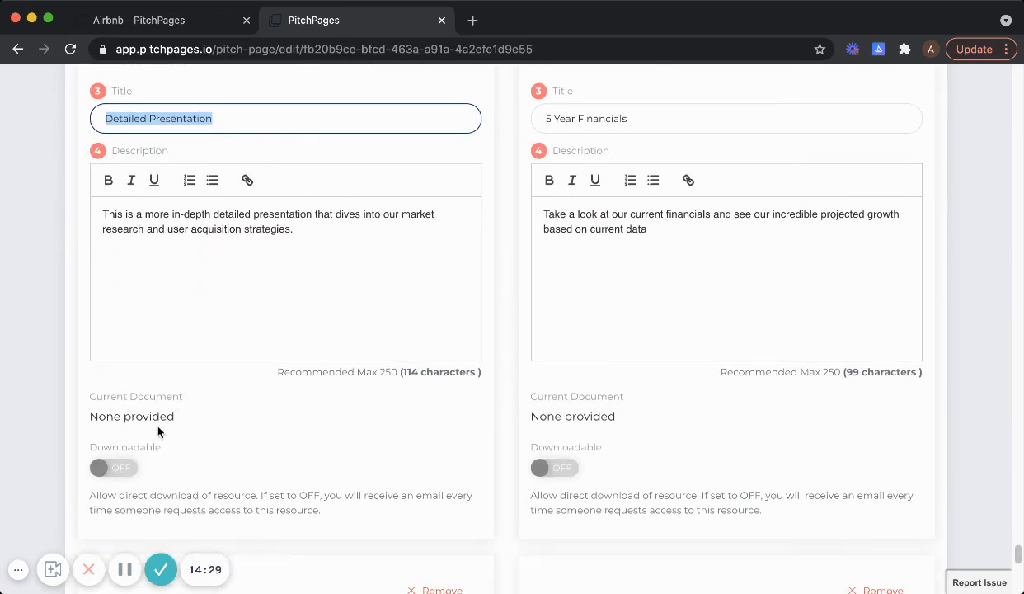
pyautogui.scroll(-3, 160, 413)
pyautogui.scroll(3, 138, 327)
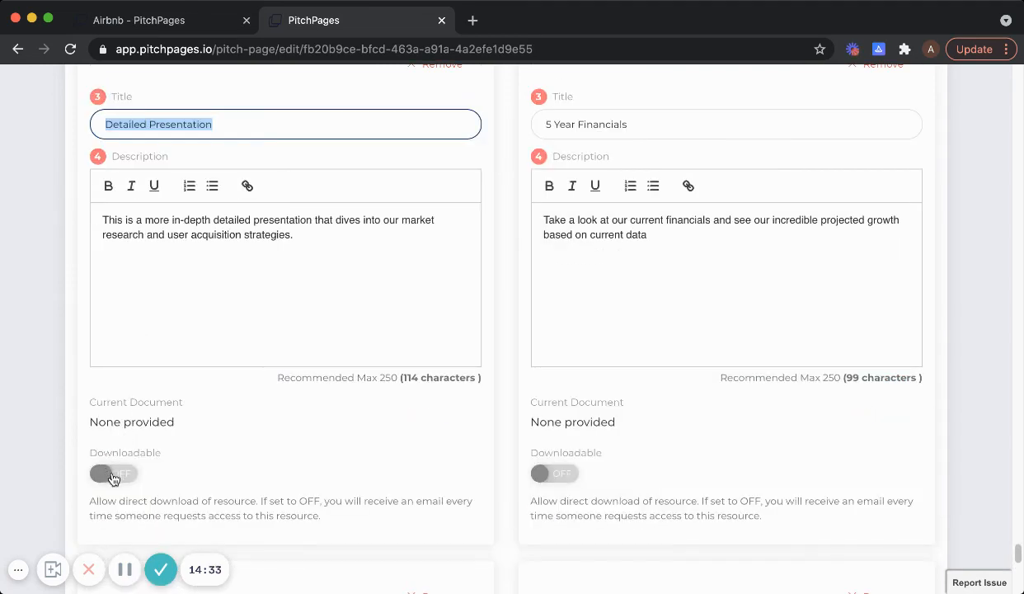
pyautogui.scroll(-1, 114, 466)
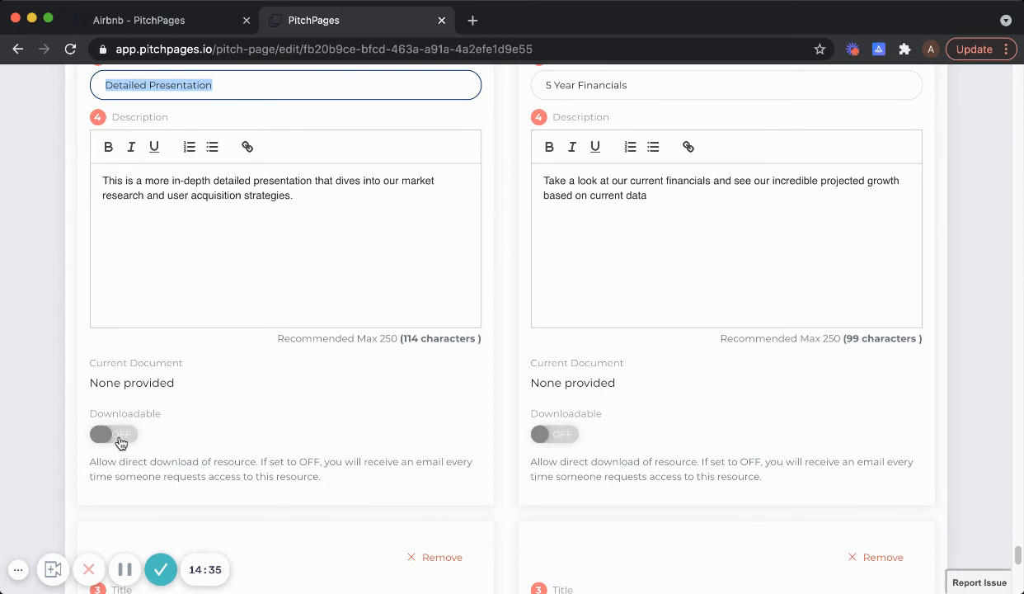
# View the Downloads section on the published Airbnb page, including the Detailed Presentation card's Request Access link.
pyautogui.click(193, 20)
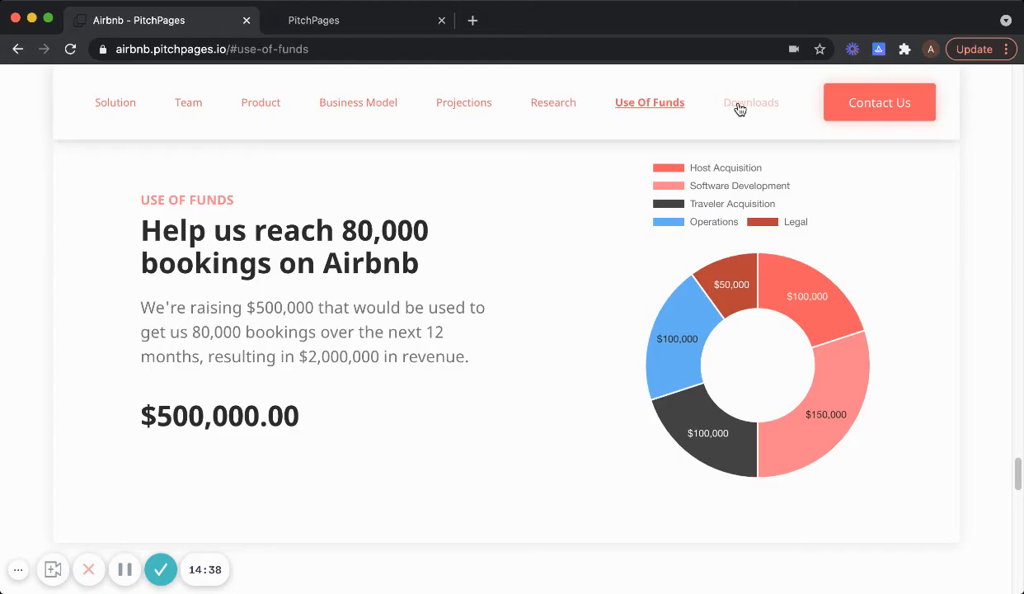
pyautogui.click(739, 109)
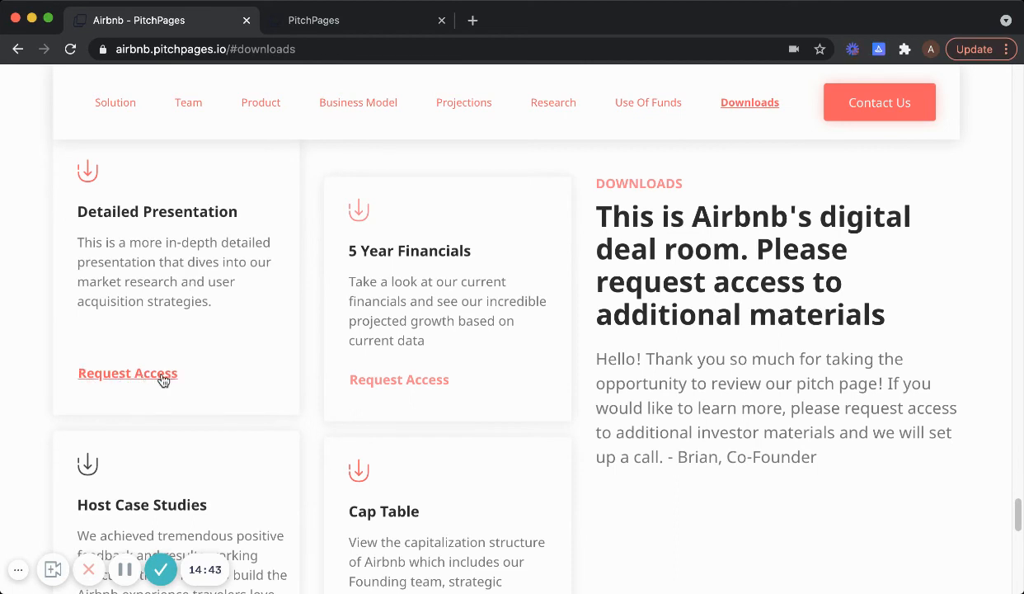
# Return to the wizard, turn on Downloadable for the Detailed Presentation entry and review its document upload requirements.
pyautogui.click(320, 16)
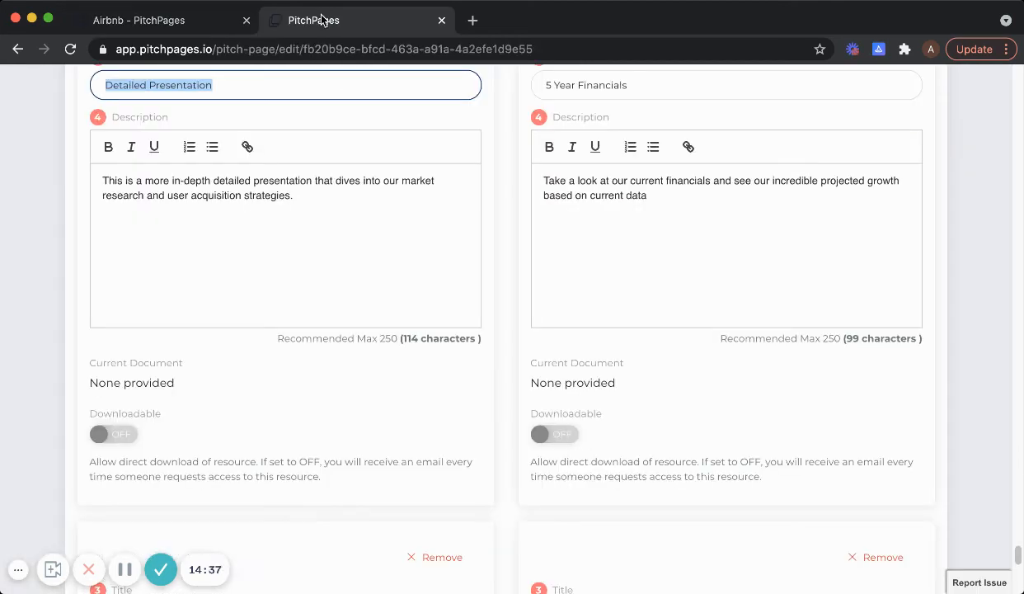
pyautogui.click(106, 432)
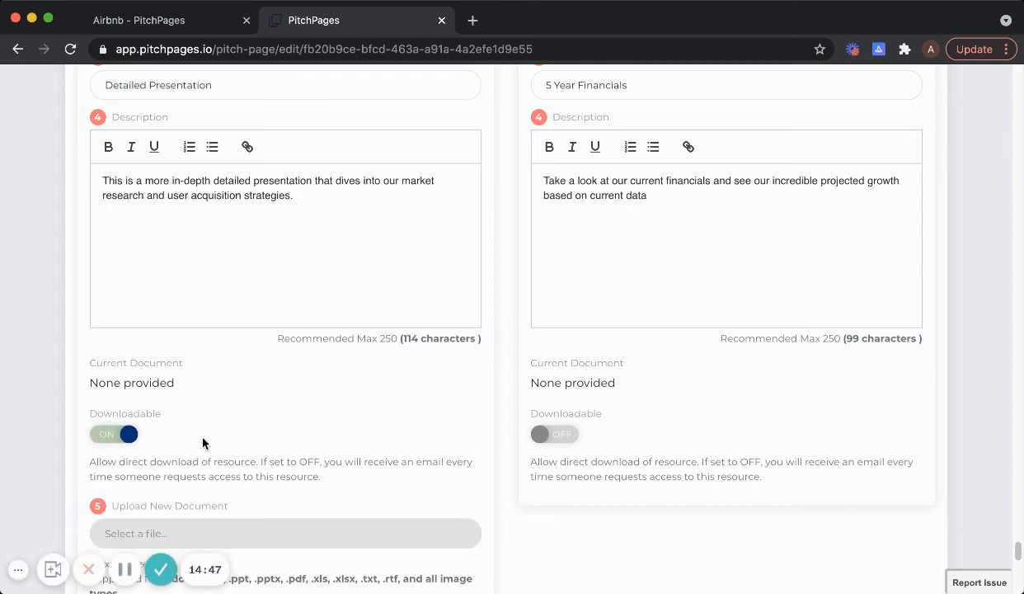
pyautogui.scroll(-3, 201, 441)
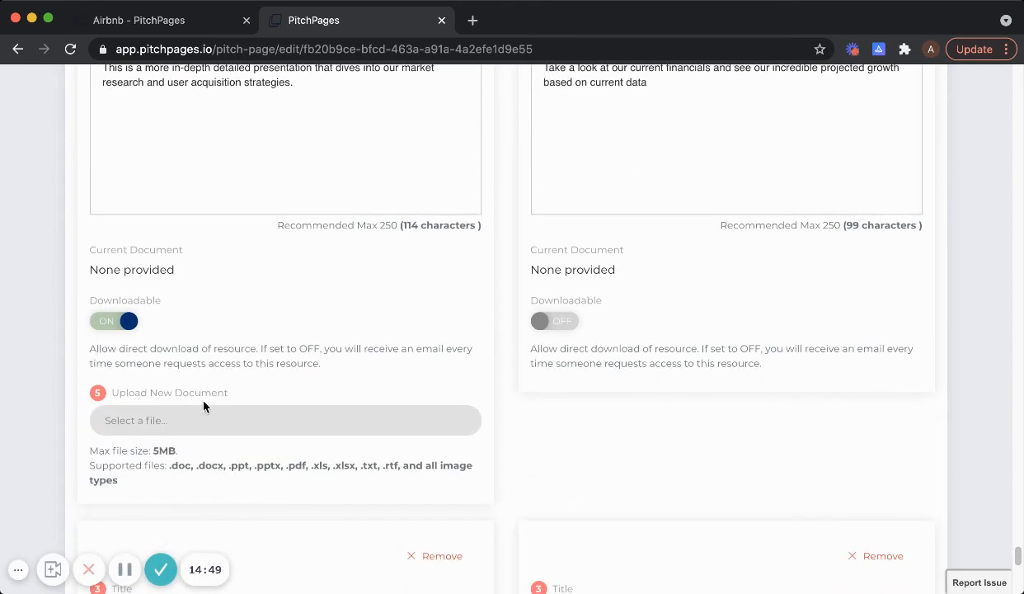
# Check the Request Access links in the published Airbnb Downloads section, then turn off Downloadable for the wizard's Detailed Presentation entry.
pyautogui.click(180, 18)
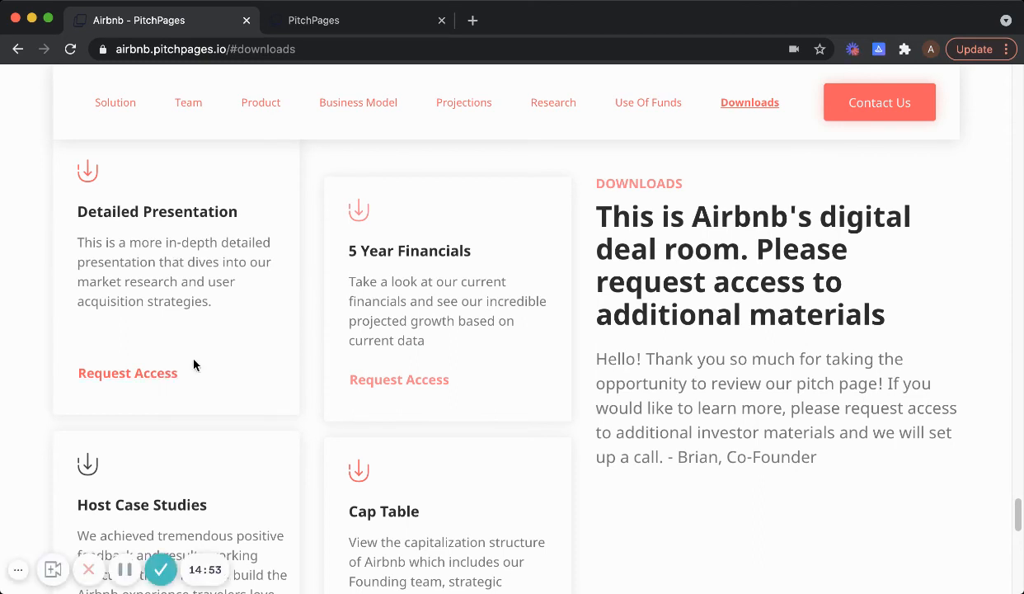
pyautogui.click(323, 25)
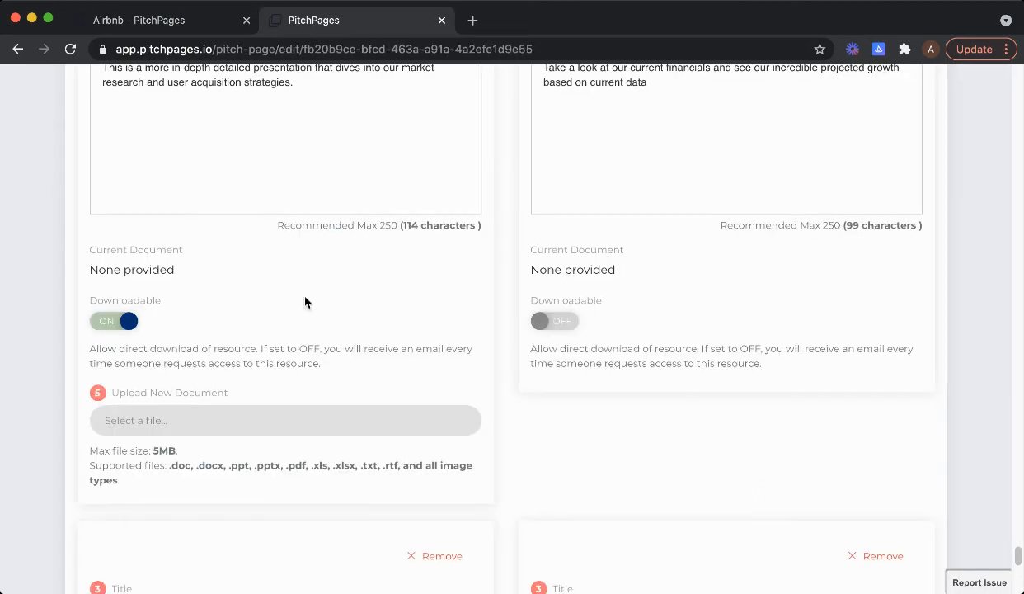
pyautogui.click(124, 321)
# Review the four download entries in the wizard, including Host Case Studies and Cap Table, highlighting the Host Case Studies title.
pyautogui.scroll(3, 404, 334)
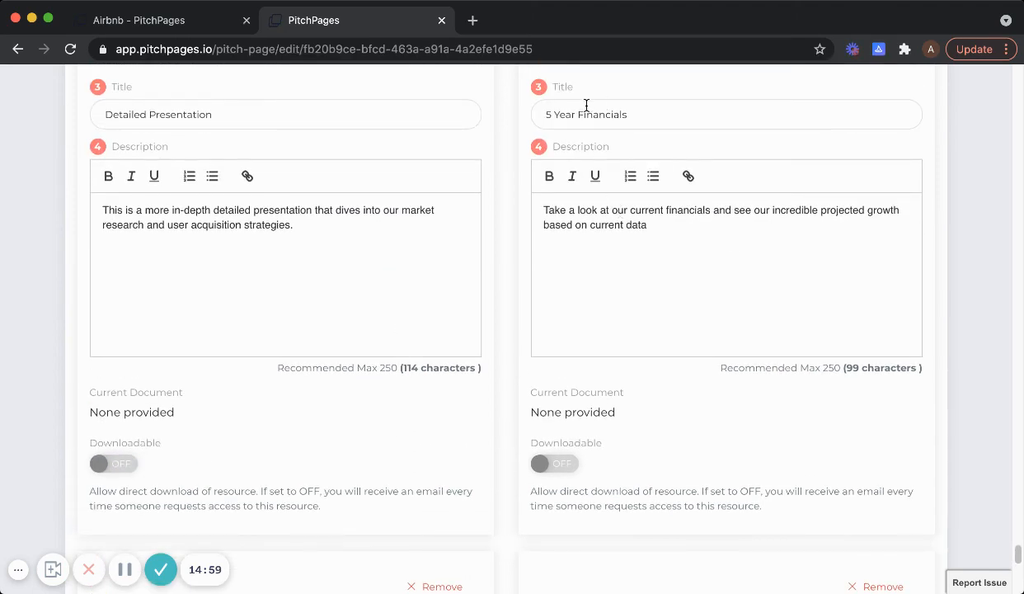
pyautogui.scroll(-8, 578, 113)
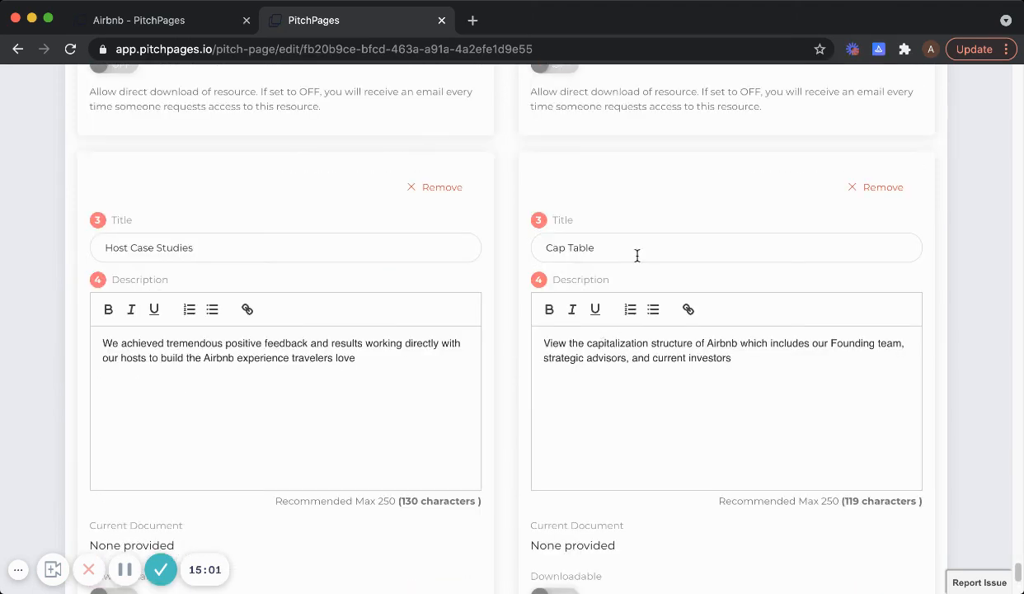
pyautogui.click(636, 256)
pyautogui.click(199, 244)
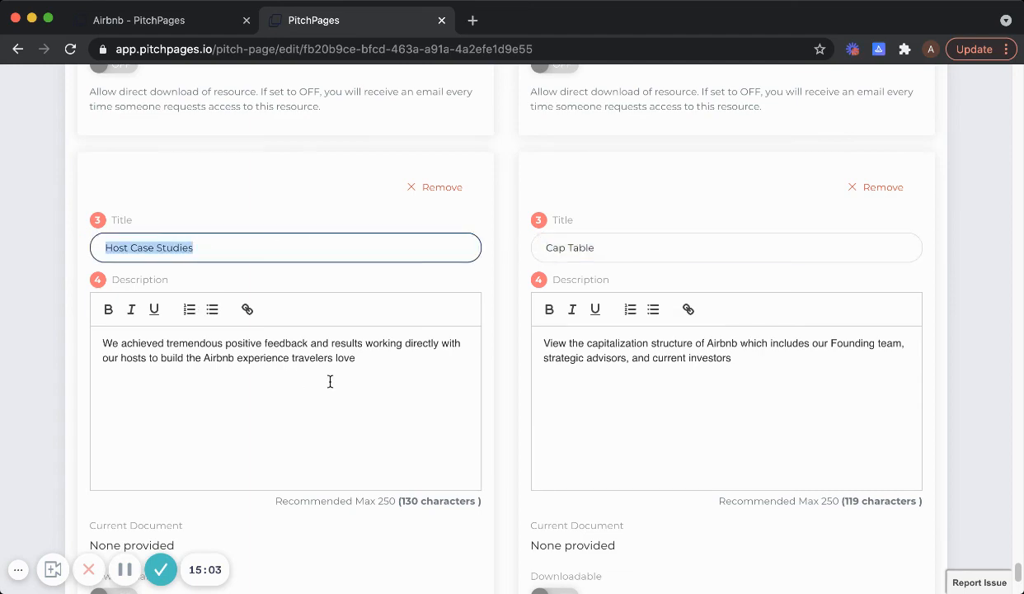
pyautogui.scroll(-4, 330, 381)
pyautogui.scroll(4, 427, 386)
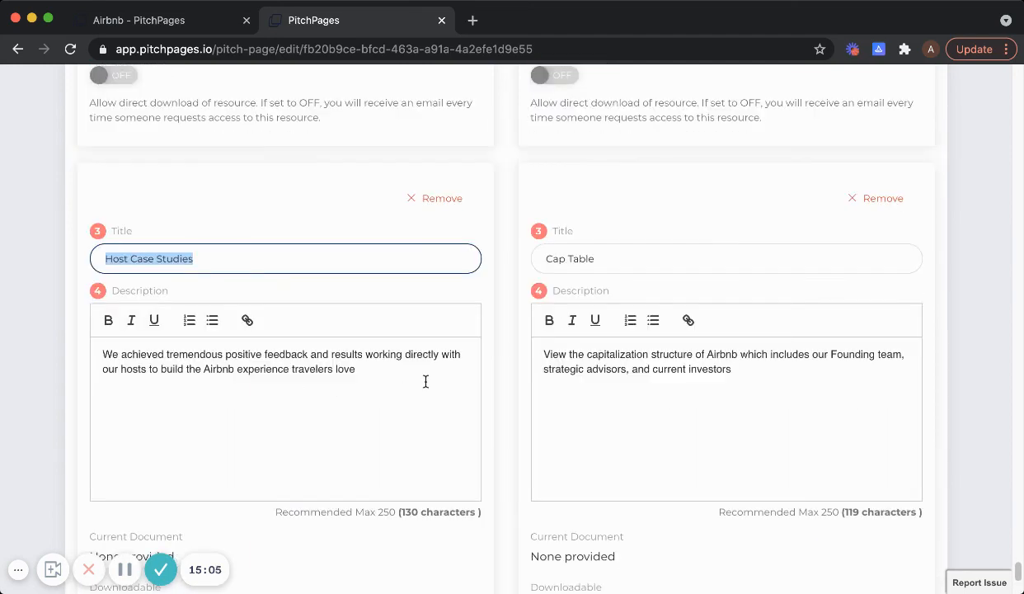
pyautogui.scroll(5, 425, 381)
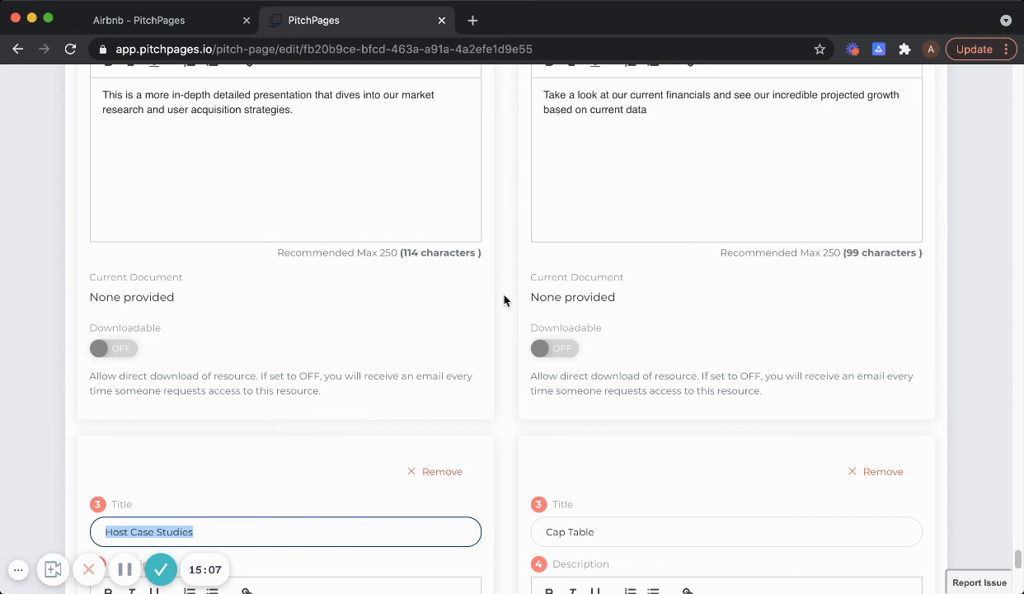
pyautogui.scroll(4, 505, 300)
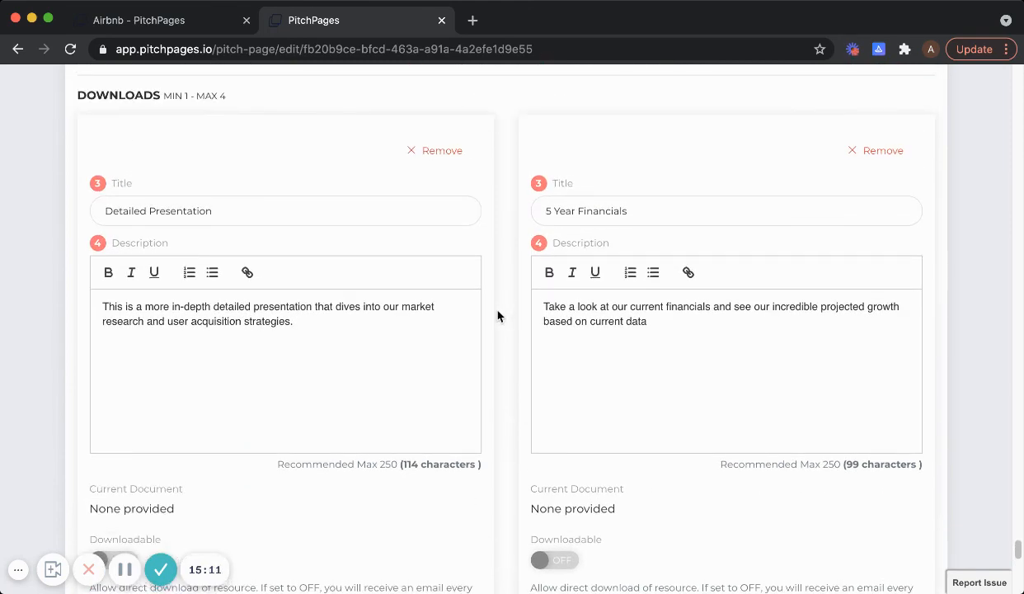
pyautogui.scroll(-10, 503, 305)
pyautogui.scroll(-2, 500, 317)
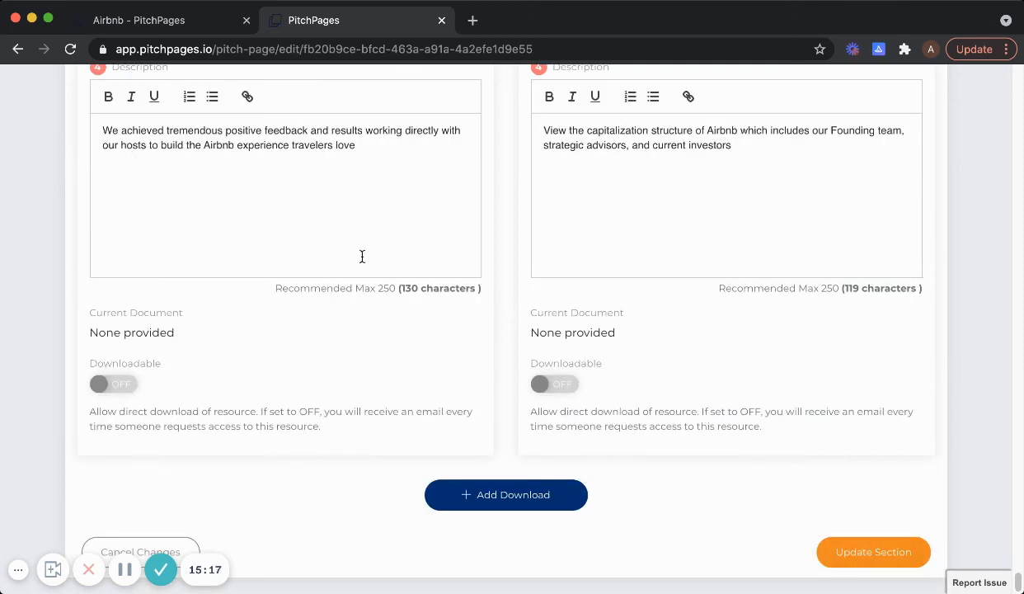
# Leave the wizard for the airbnb pitch page dashboard and bring its edit, re-publish and view options into view.
pyautogui.scroll(20, 523, 269)
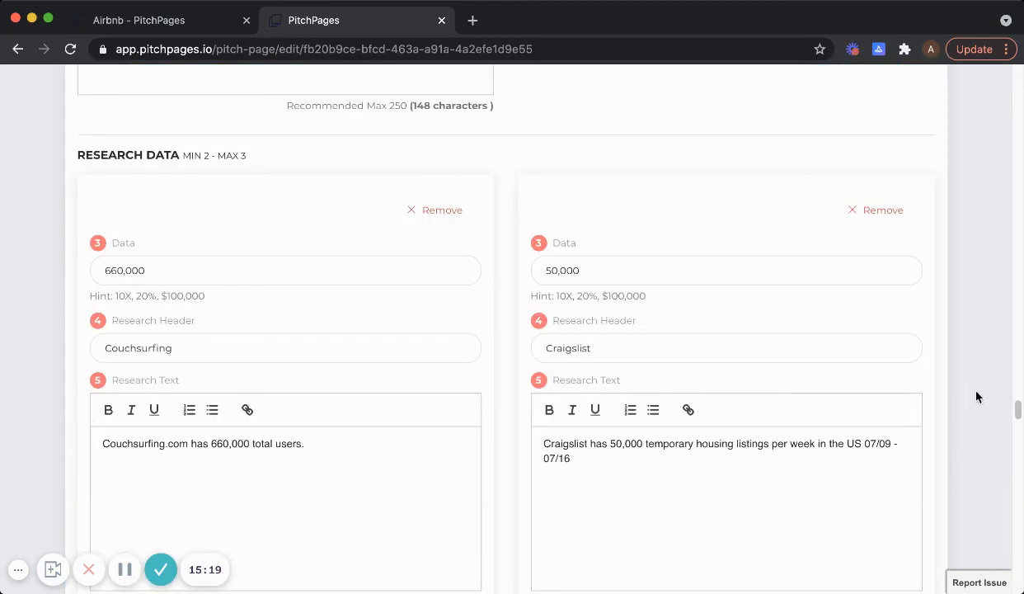
pyautogui.moveTo(1019, 417); pyautogui.dragTo(998, 72)
pyautogui.click(521, 283)
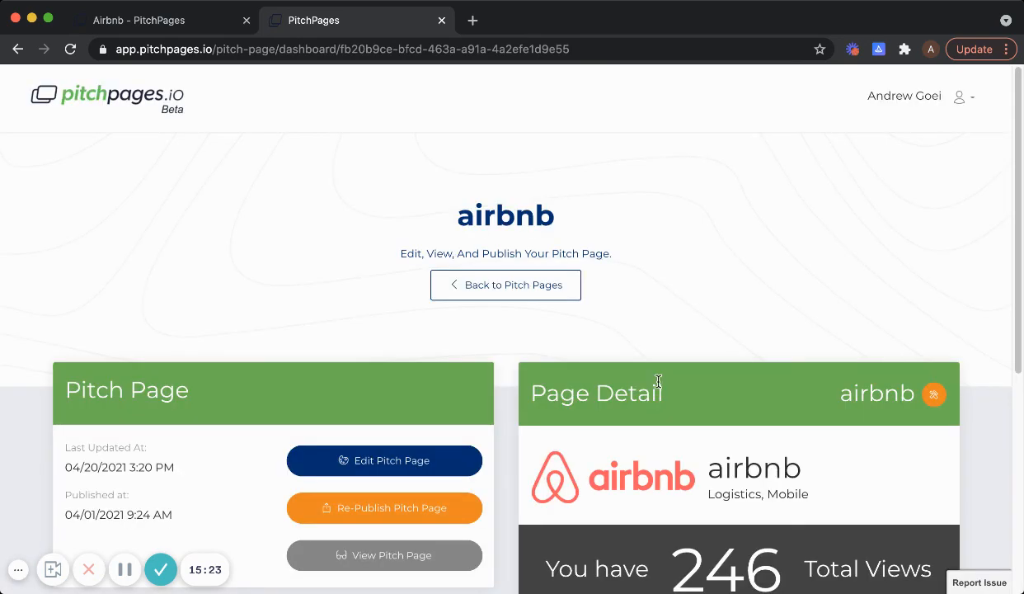
pyautogui.scroll(-2, 462, 363)
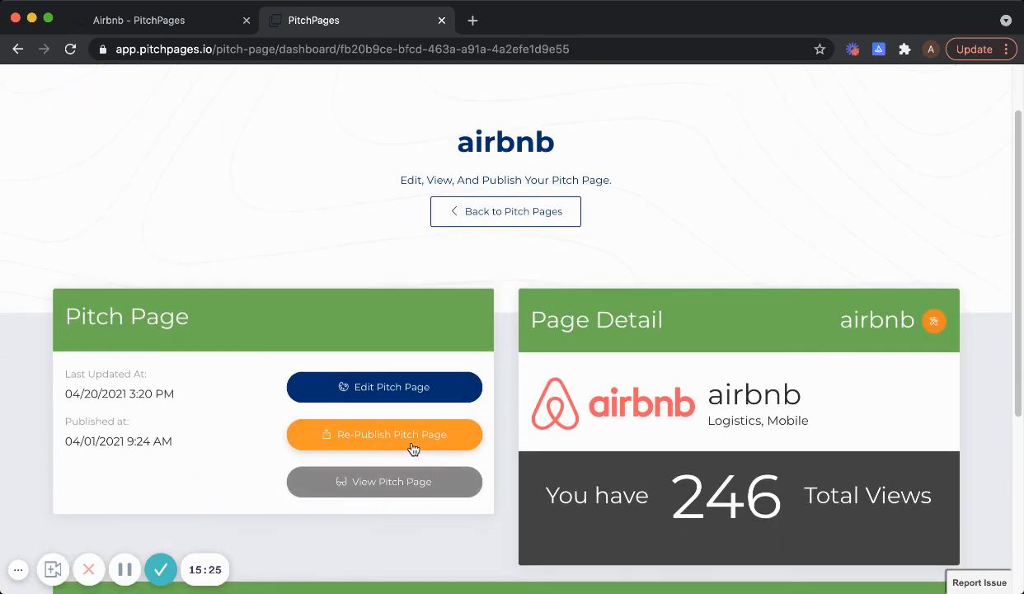
# View the beginning of the published Airbnb page and return to the airbnb dashboard.
pyautogui.click(172, 22)
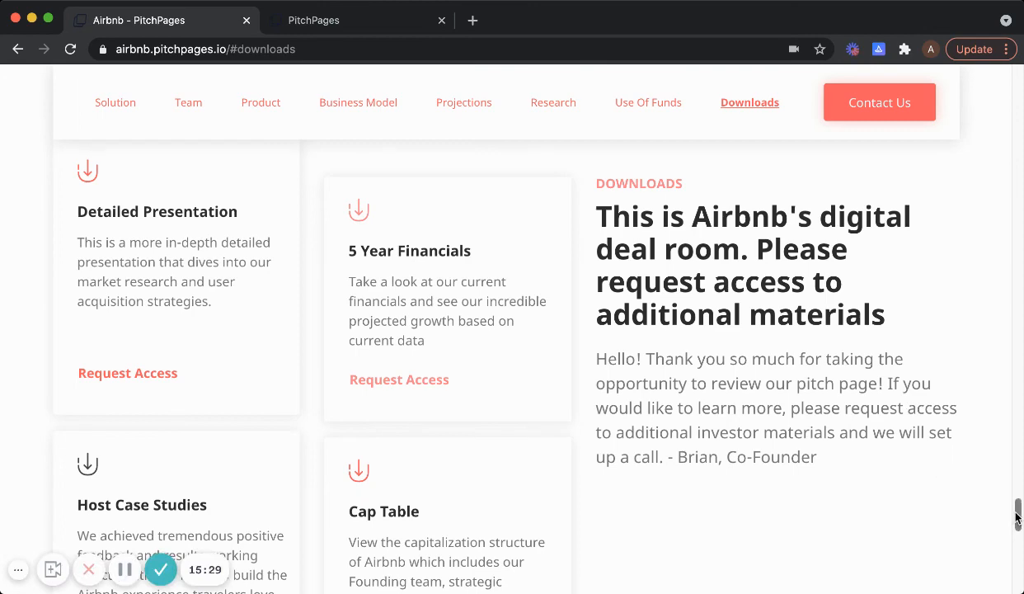
pyautogui.moveTo(1015, 516); pyautogui.dragTo(1008, 65)
pyautogui.click(316, 20)
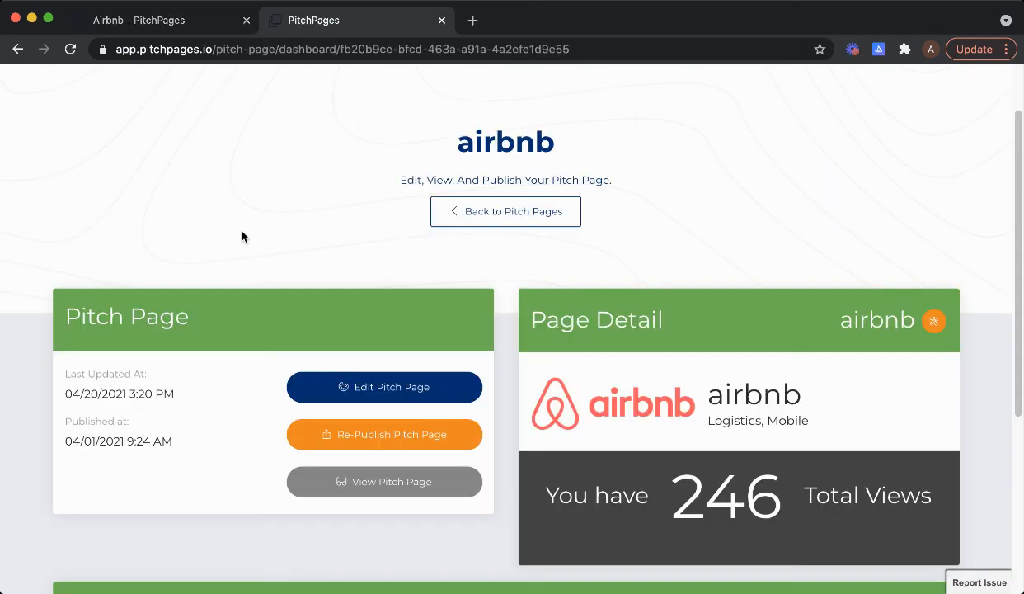
# Examine the dashboard's Page Detail card and highlight its total views figure.
pyautogui.scroll(-1, 387, 362)
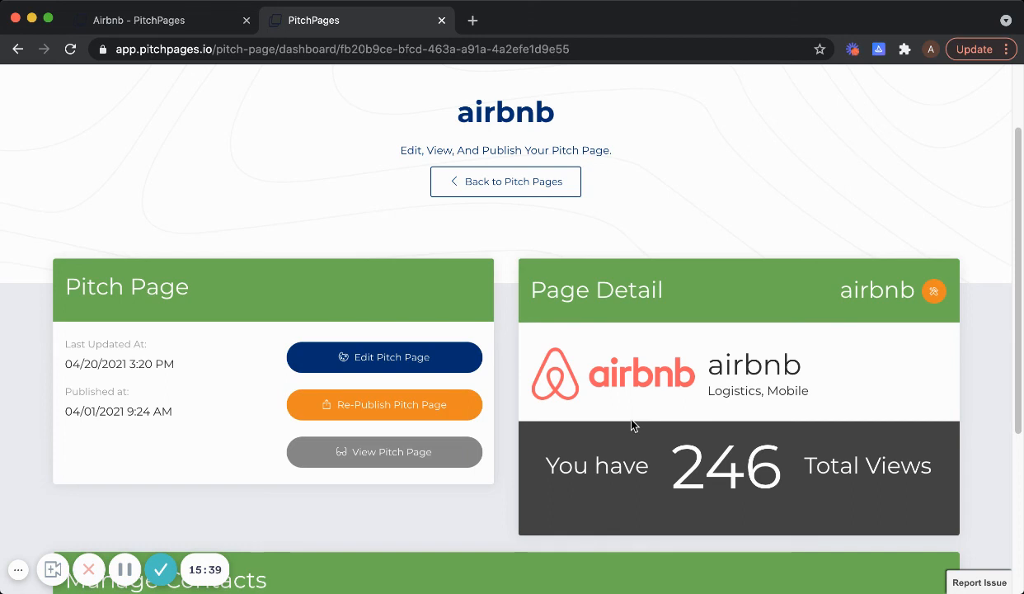
pyautogui.scroll(-3, 632, 425)
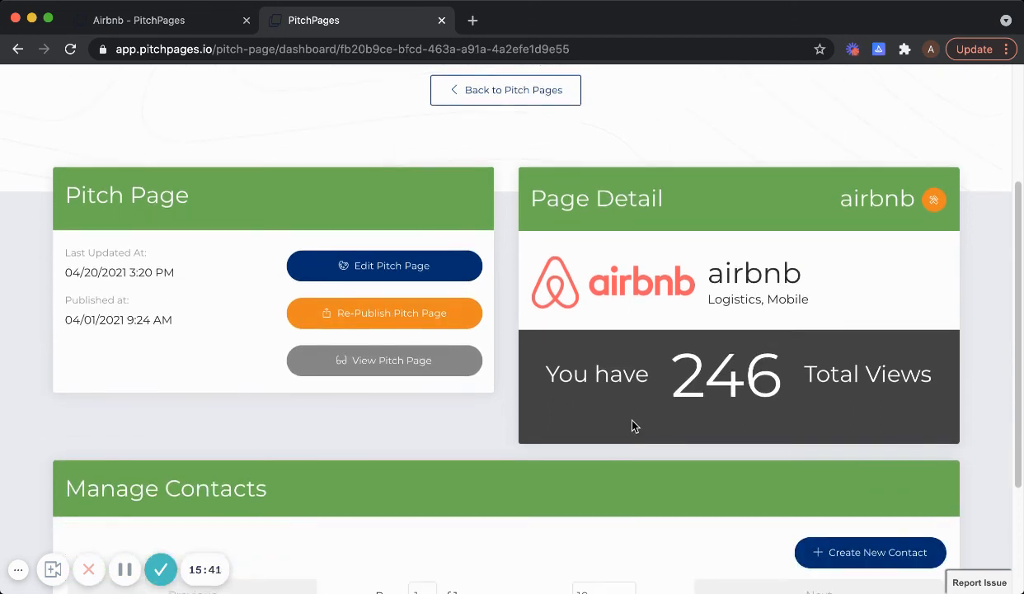
pyautogui.scroll(-1, 631, 424)
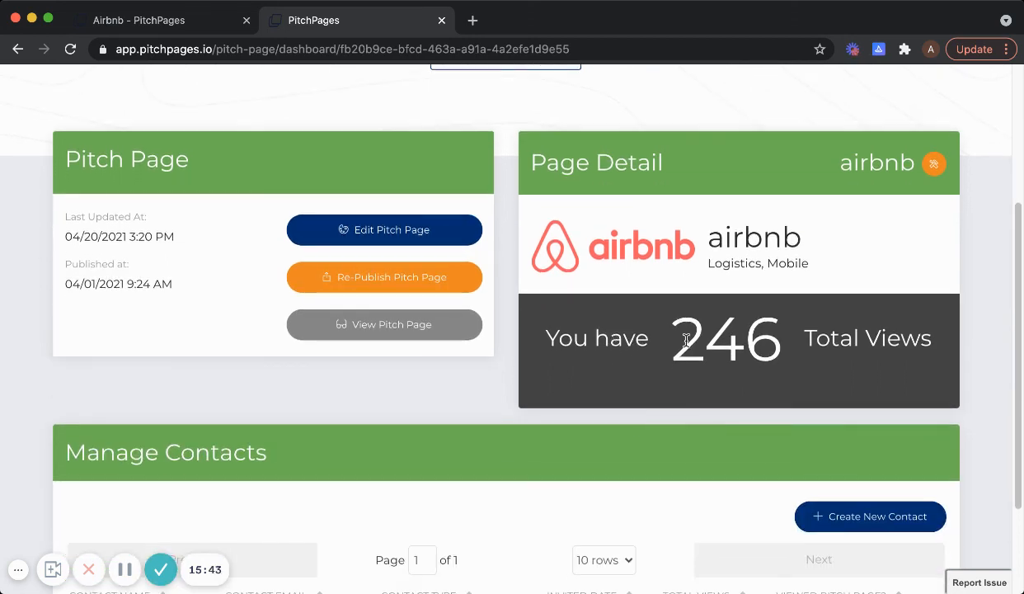
pyautogui.moveTo(686, 340); pyautogui.dragTo(747, 330)
pyautogui.scroll(-1, 738, 328)
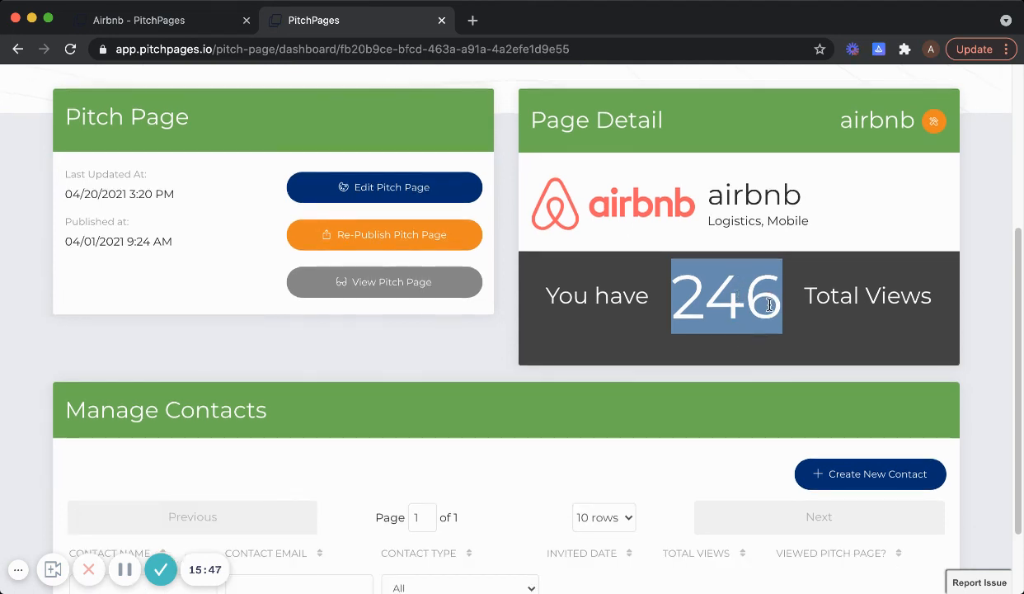
# Review the Manage Contacts section with its contact columns and filters, and look over the Pitch Page and Page Detail cards again.
pyautogui.scroll(-3, 769, 305)
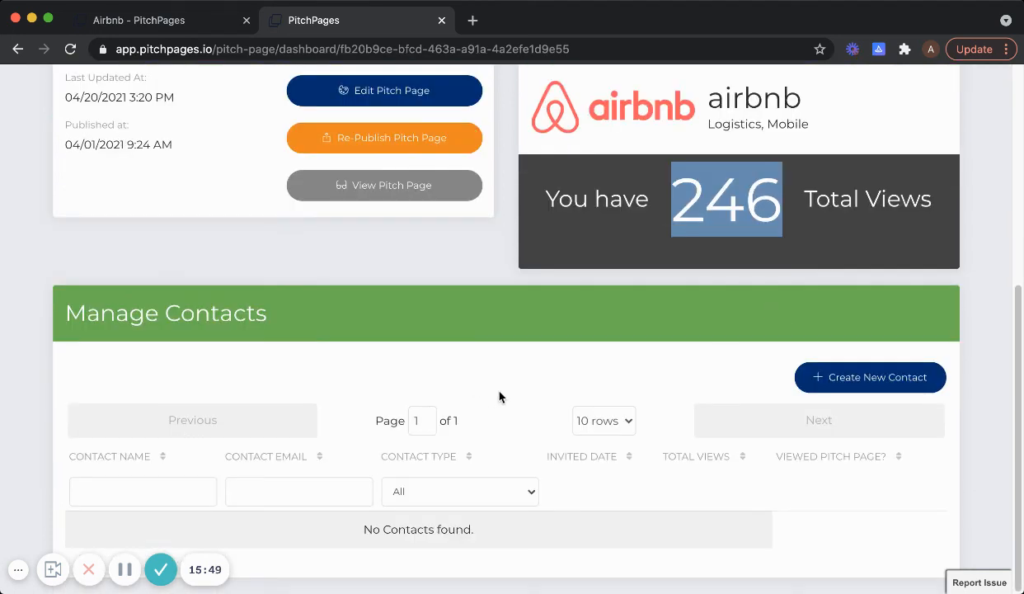
pyautogui.click(675, 382)
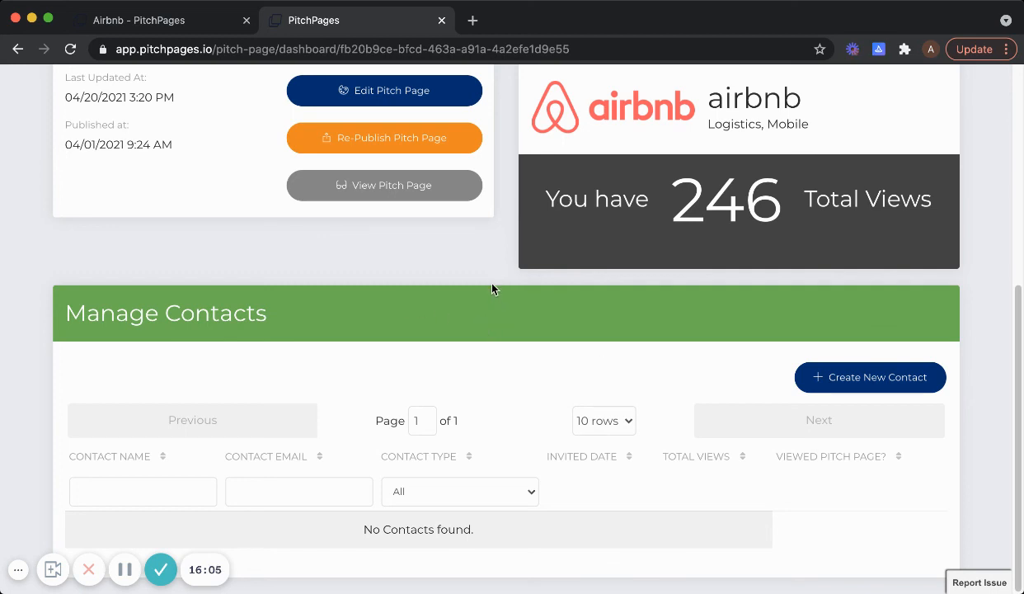
pyautogui.scroll(5, 495, 289)
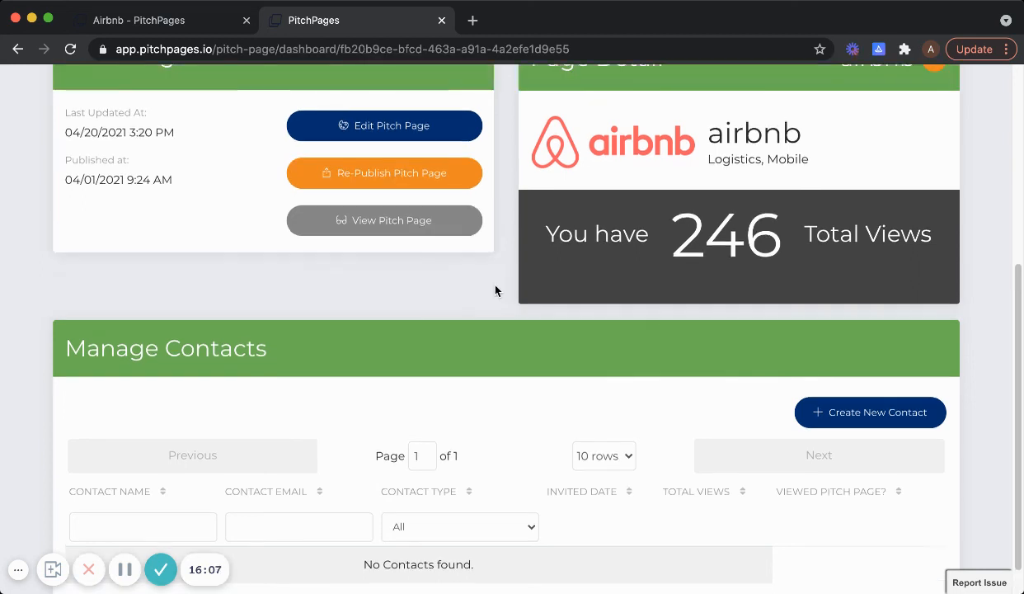
pyautogui.scroll(1, 495, 290)
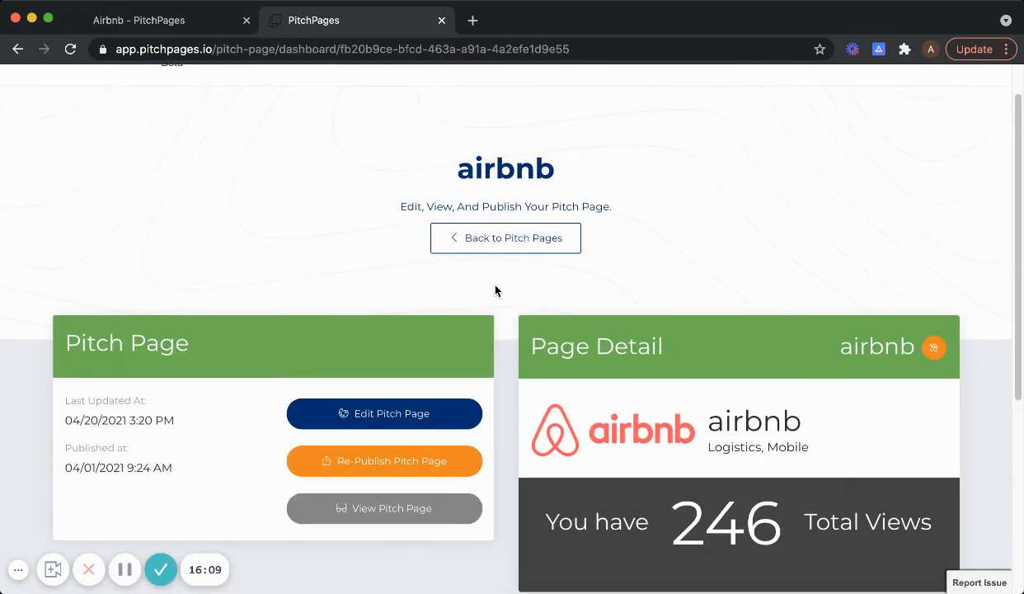
pyautogui.scroll(-1, 495, 290)
pyautogui.scroll(-1, 496, 289)
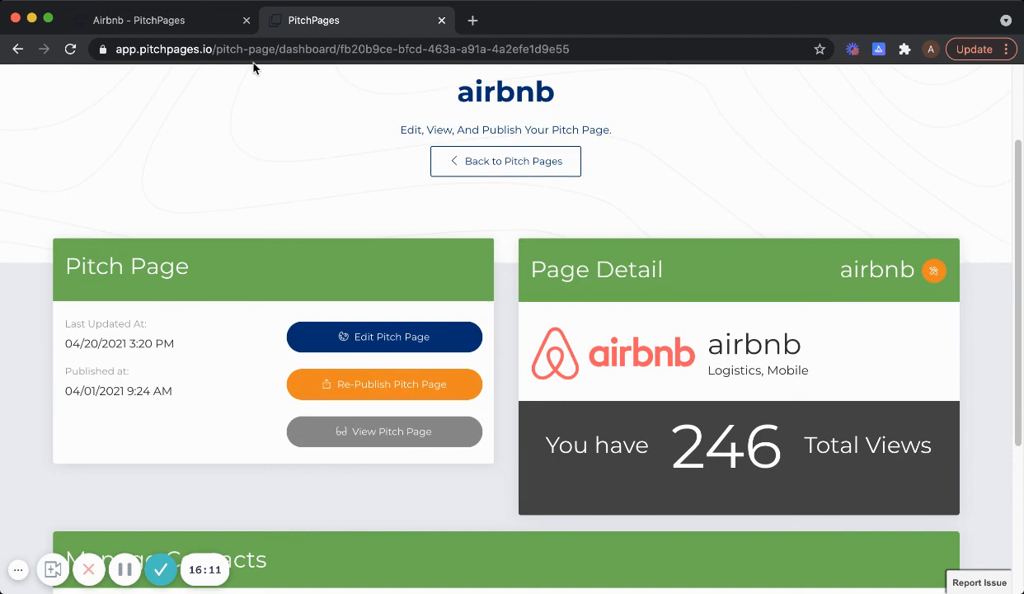
# Switch to the published Airbnb page and view its opening section with the headline, location and video.
pyautogui.click(159, 25)
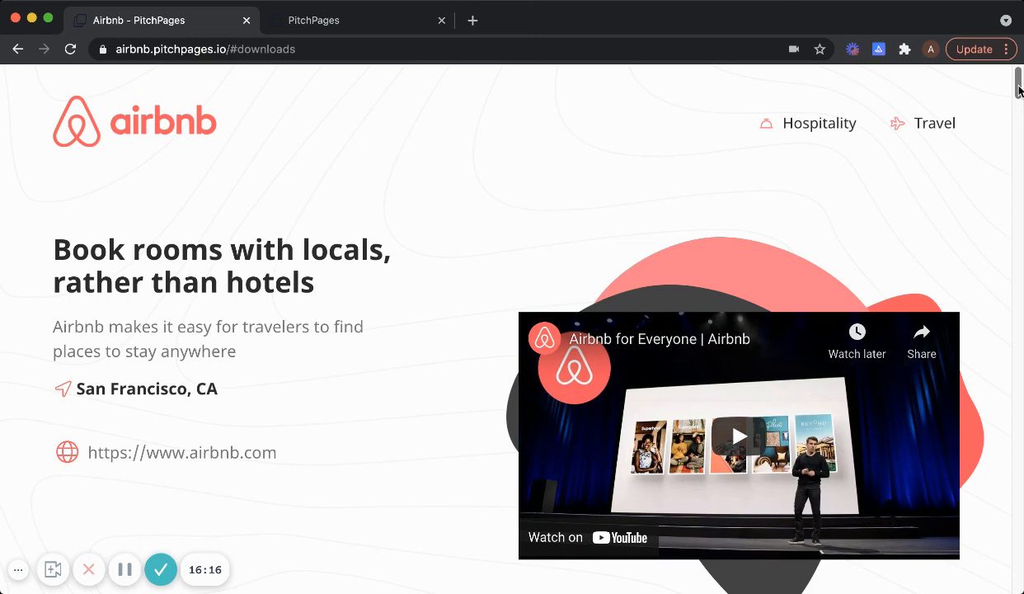
pyautogui.scroll(-1, 402, 288)
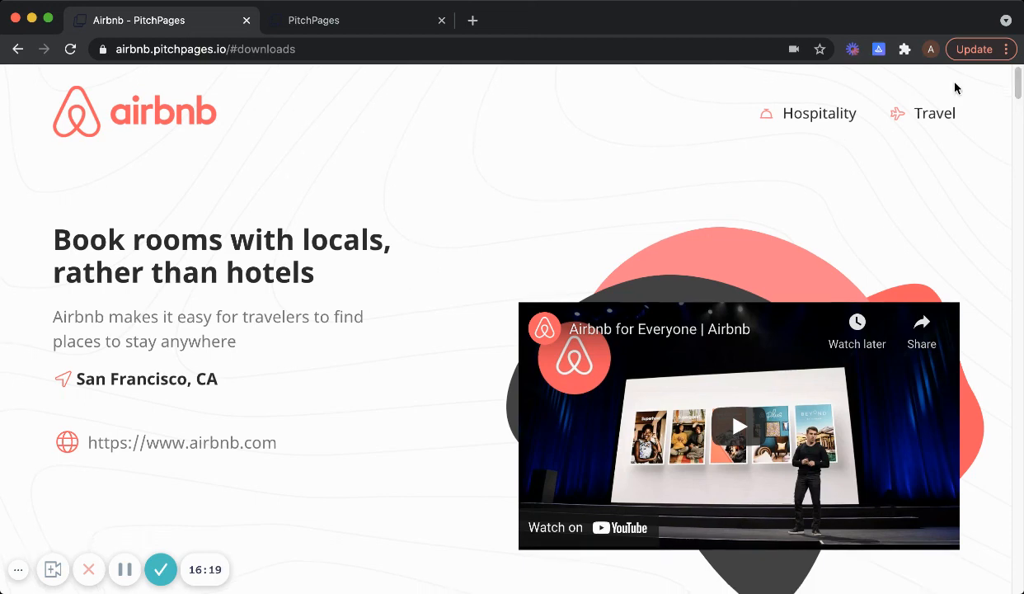
pyautogui.moveTo(1017, 83)
pyautogui.mouseDown()
pyautogui.moveTo(1012, 421)
pyautogui.moveTo(1017, 82)
pyautogui.mouseUp()
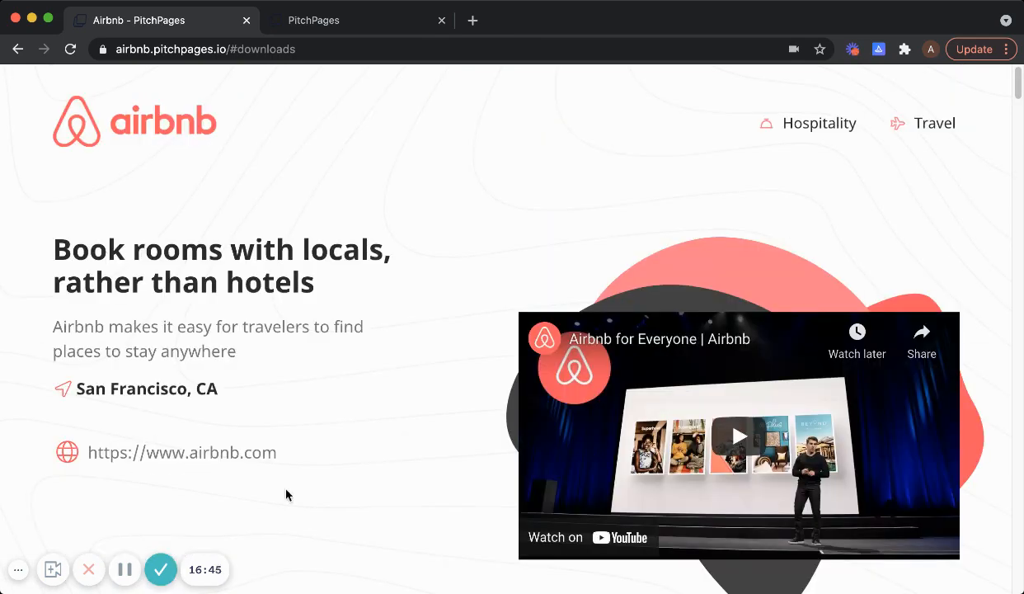